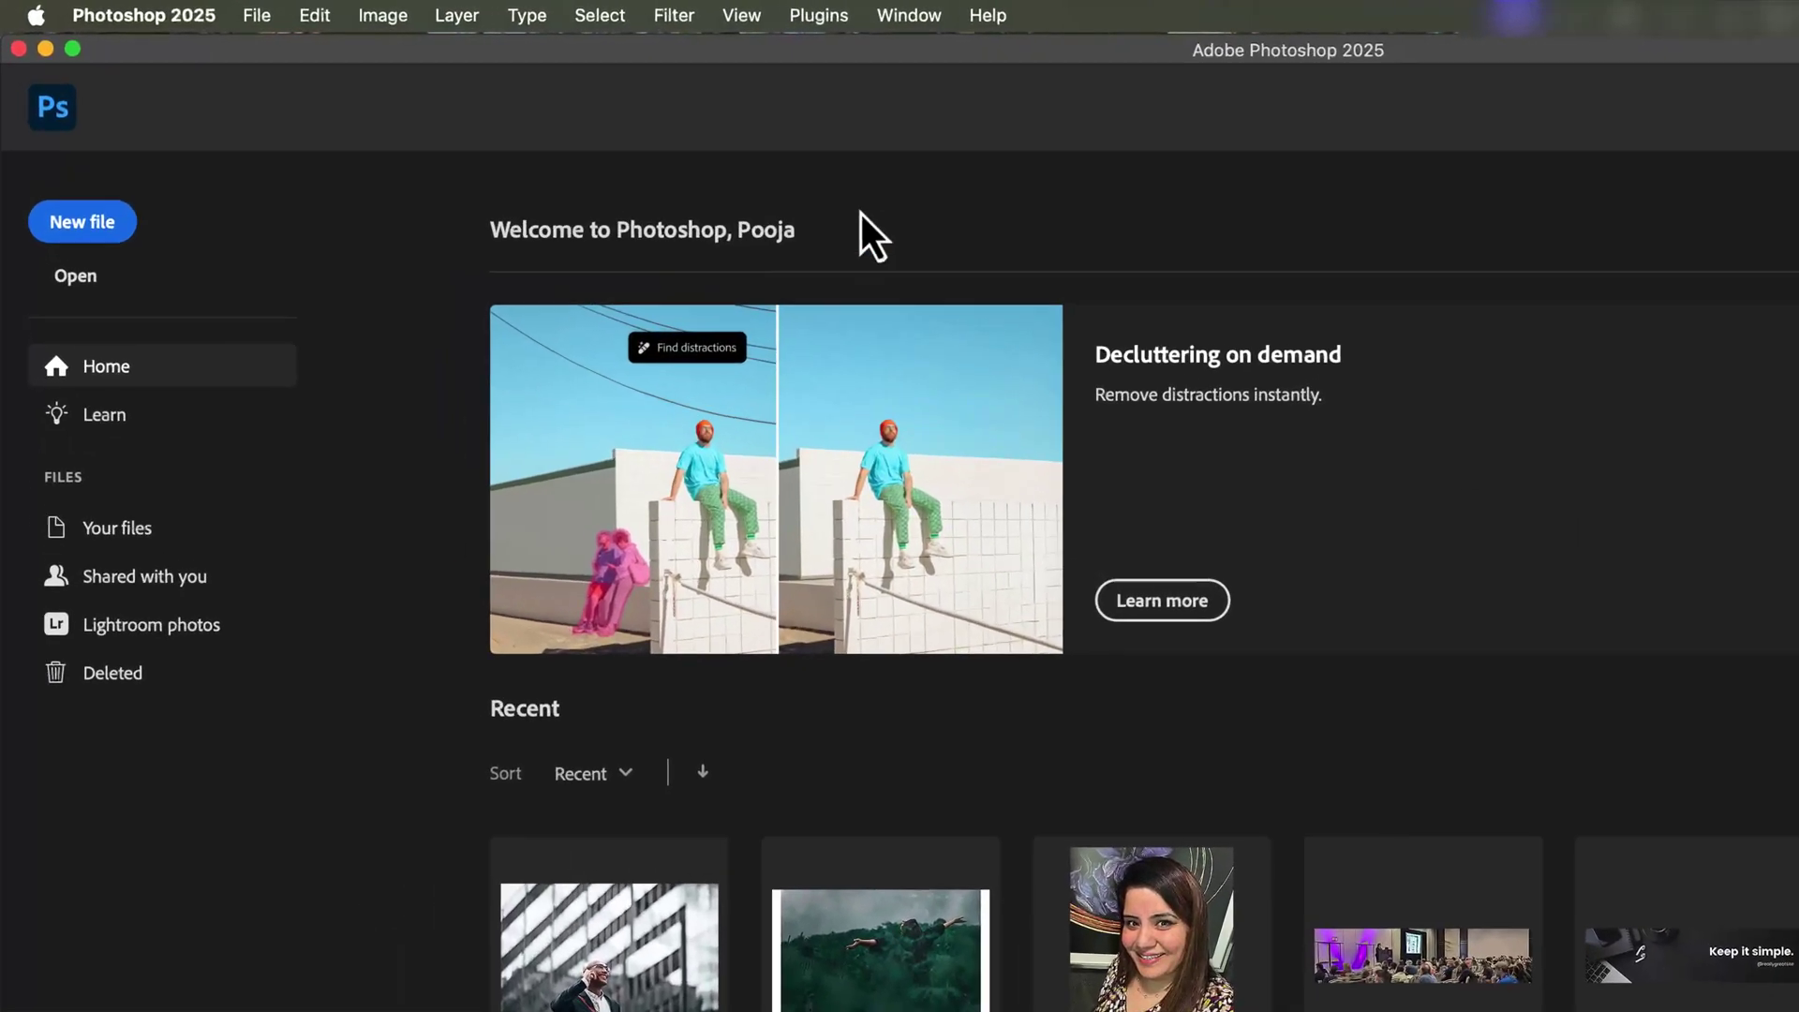
Start a new 1280 × 720 px, 72 ppi document with RGB Color and Transparent background contents.
left_click(279, 15)
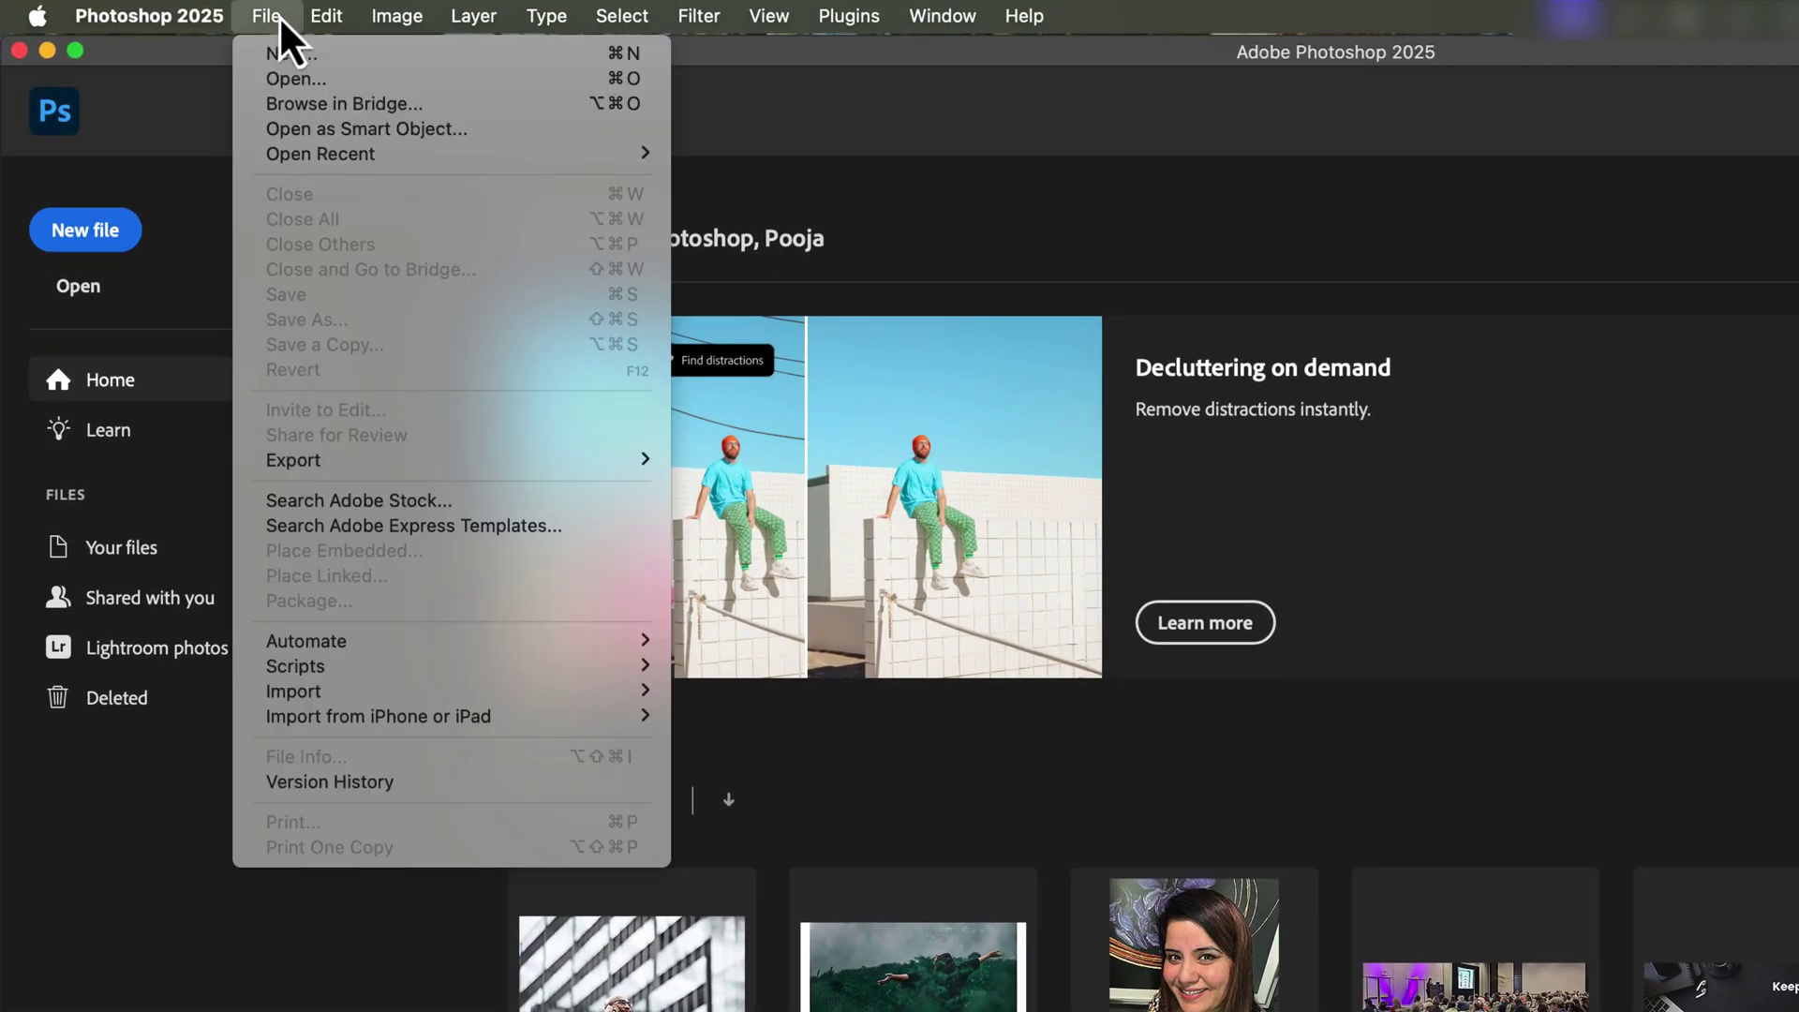
key("super+n")
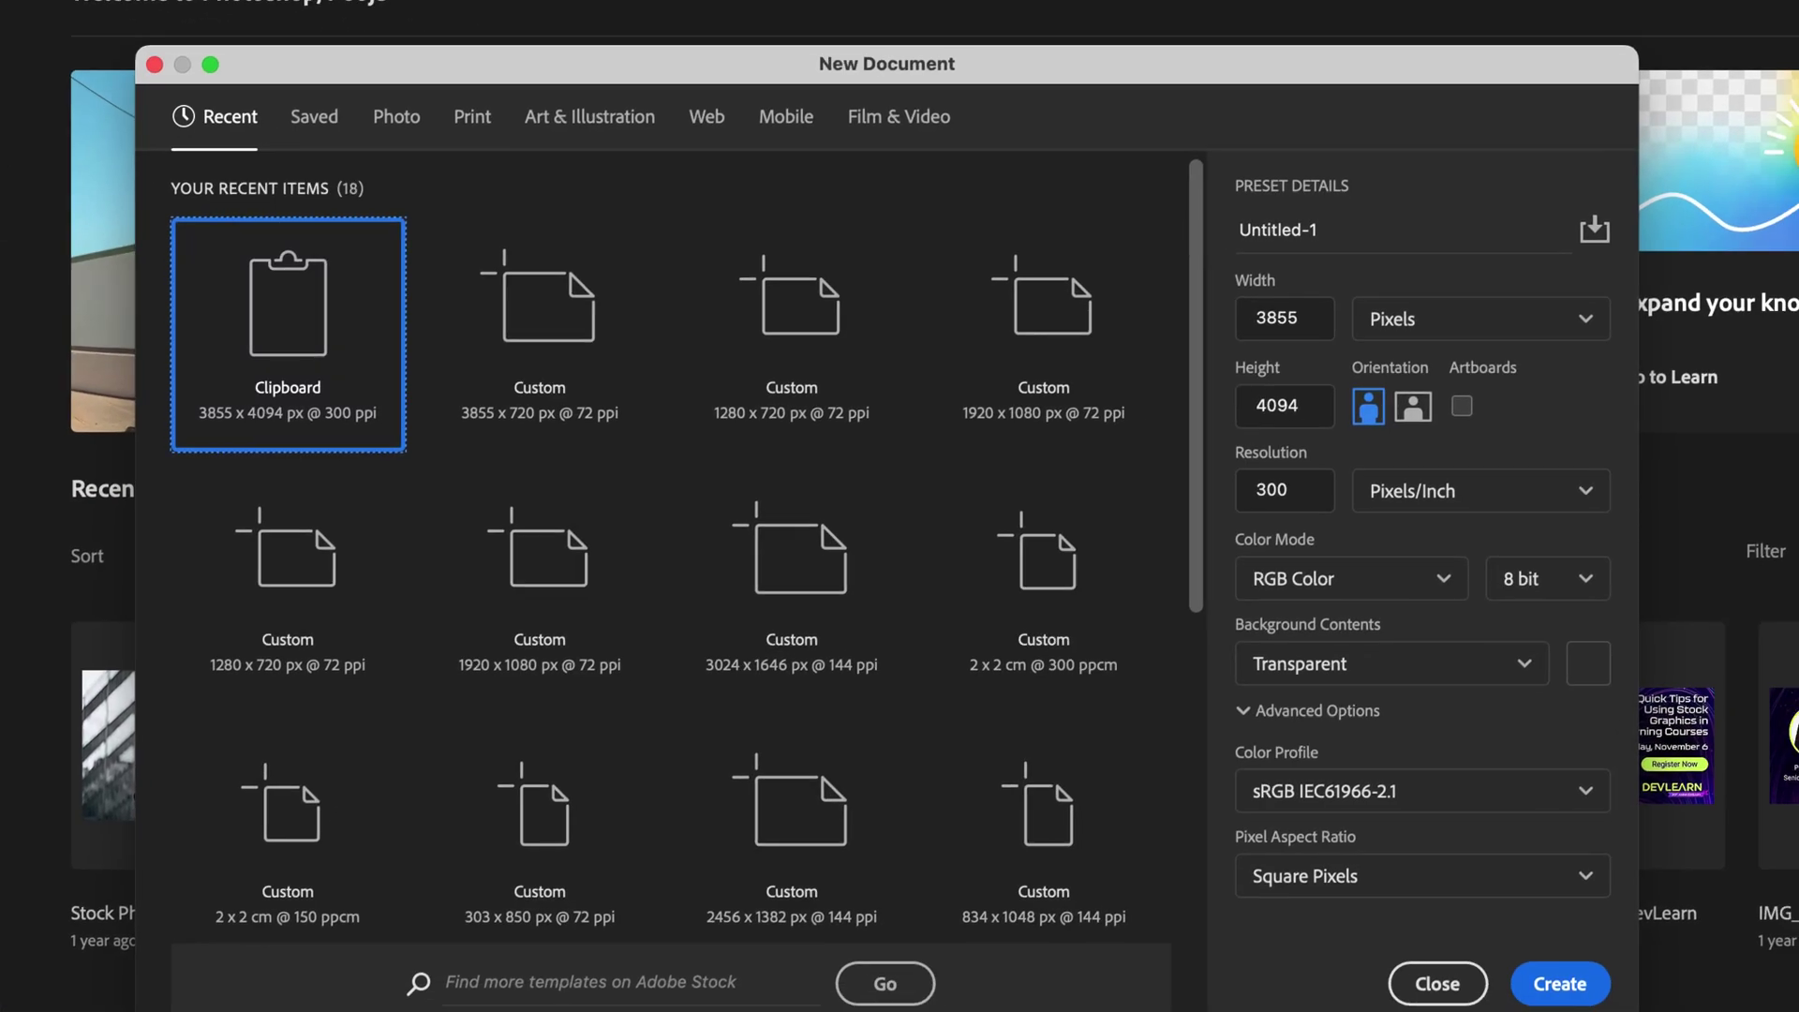
double_click(1284, 319)
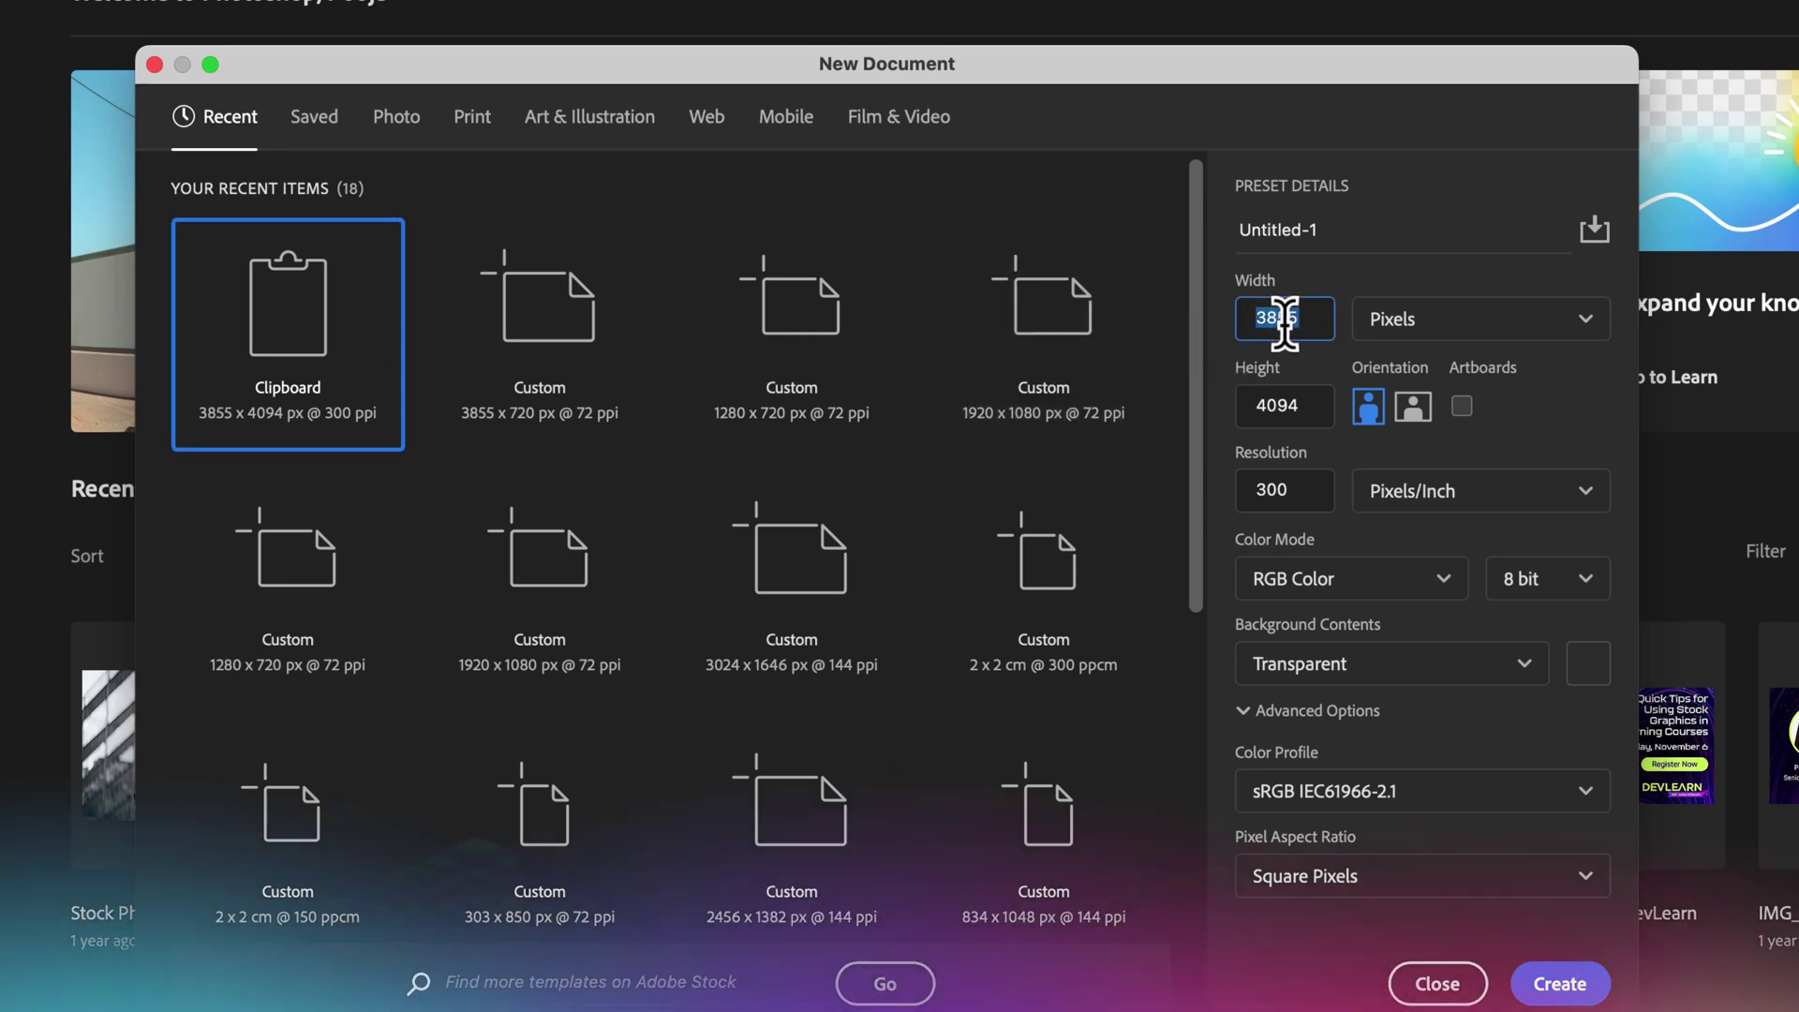
type("1280")
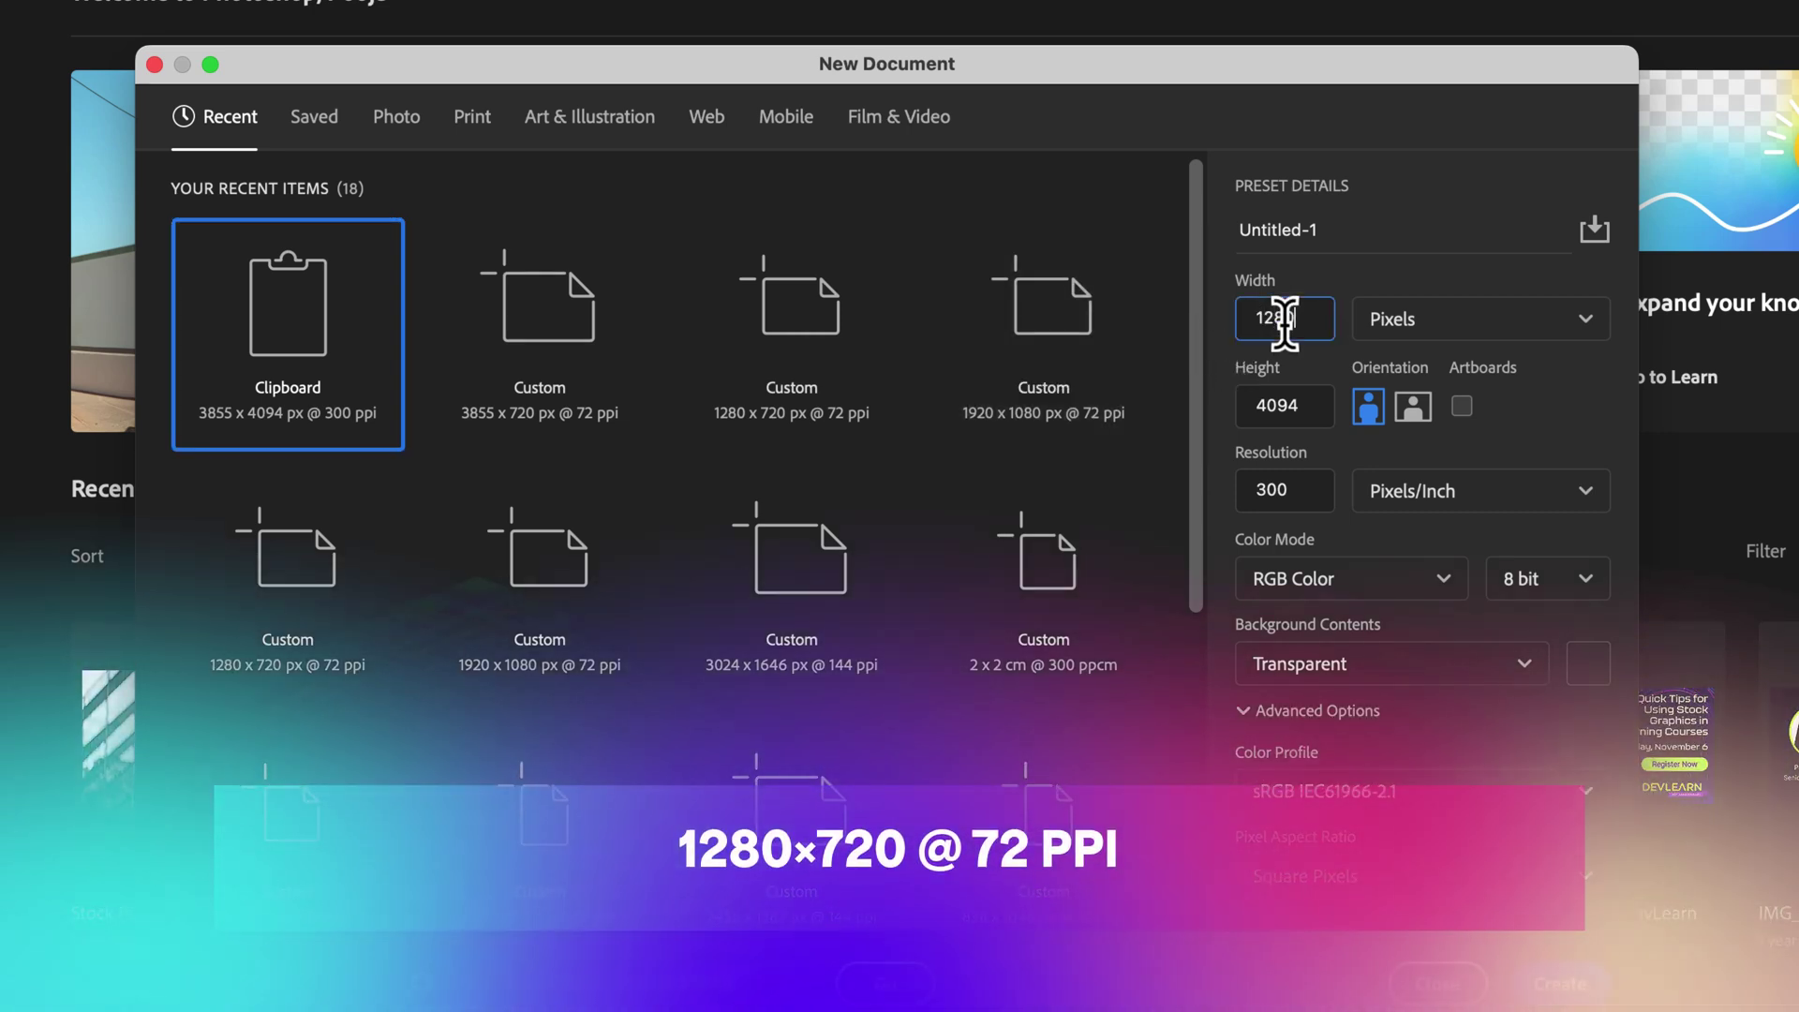
key("Tab")
type("72")
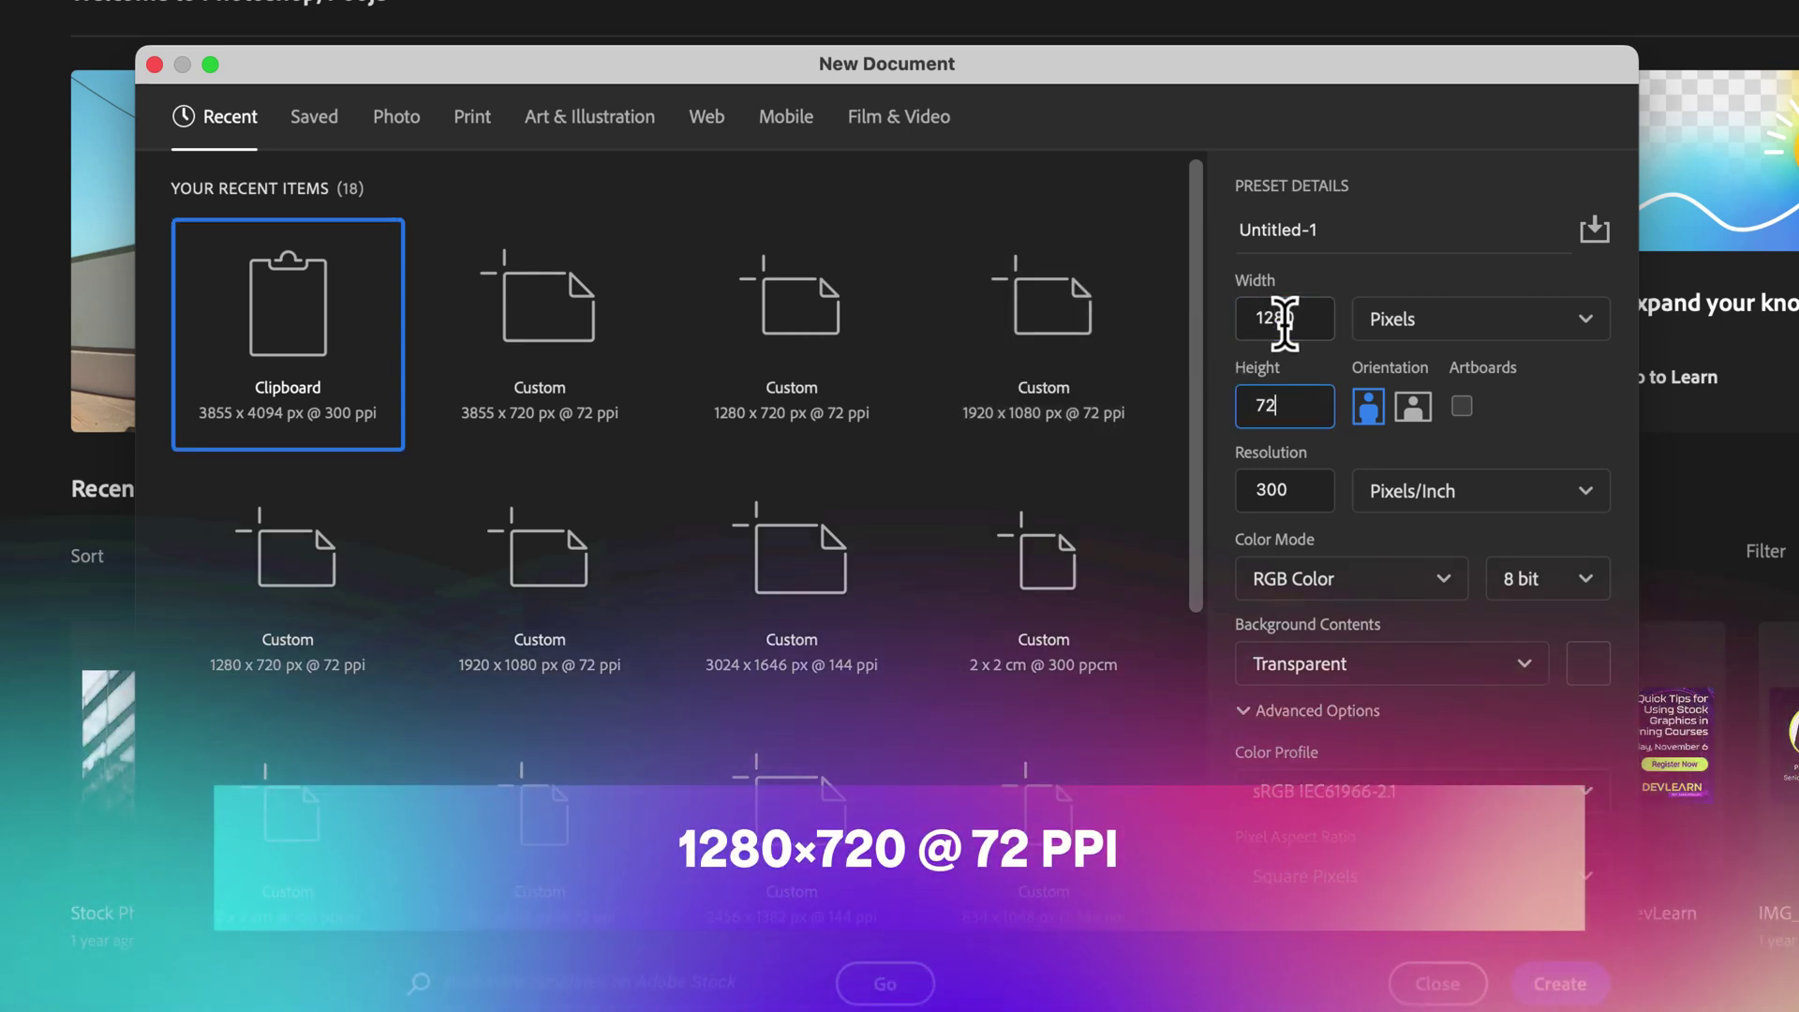
type("0")
key("Tab")
type("7")
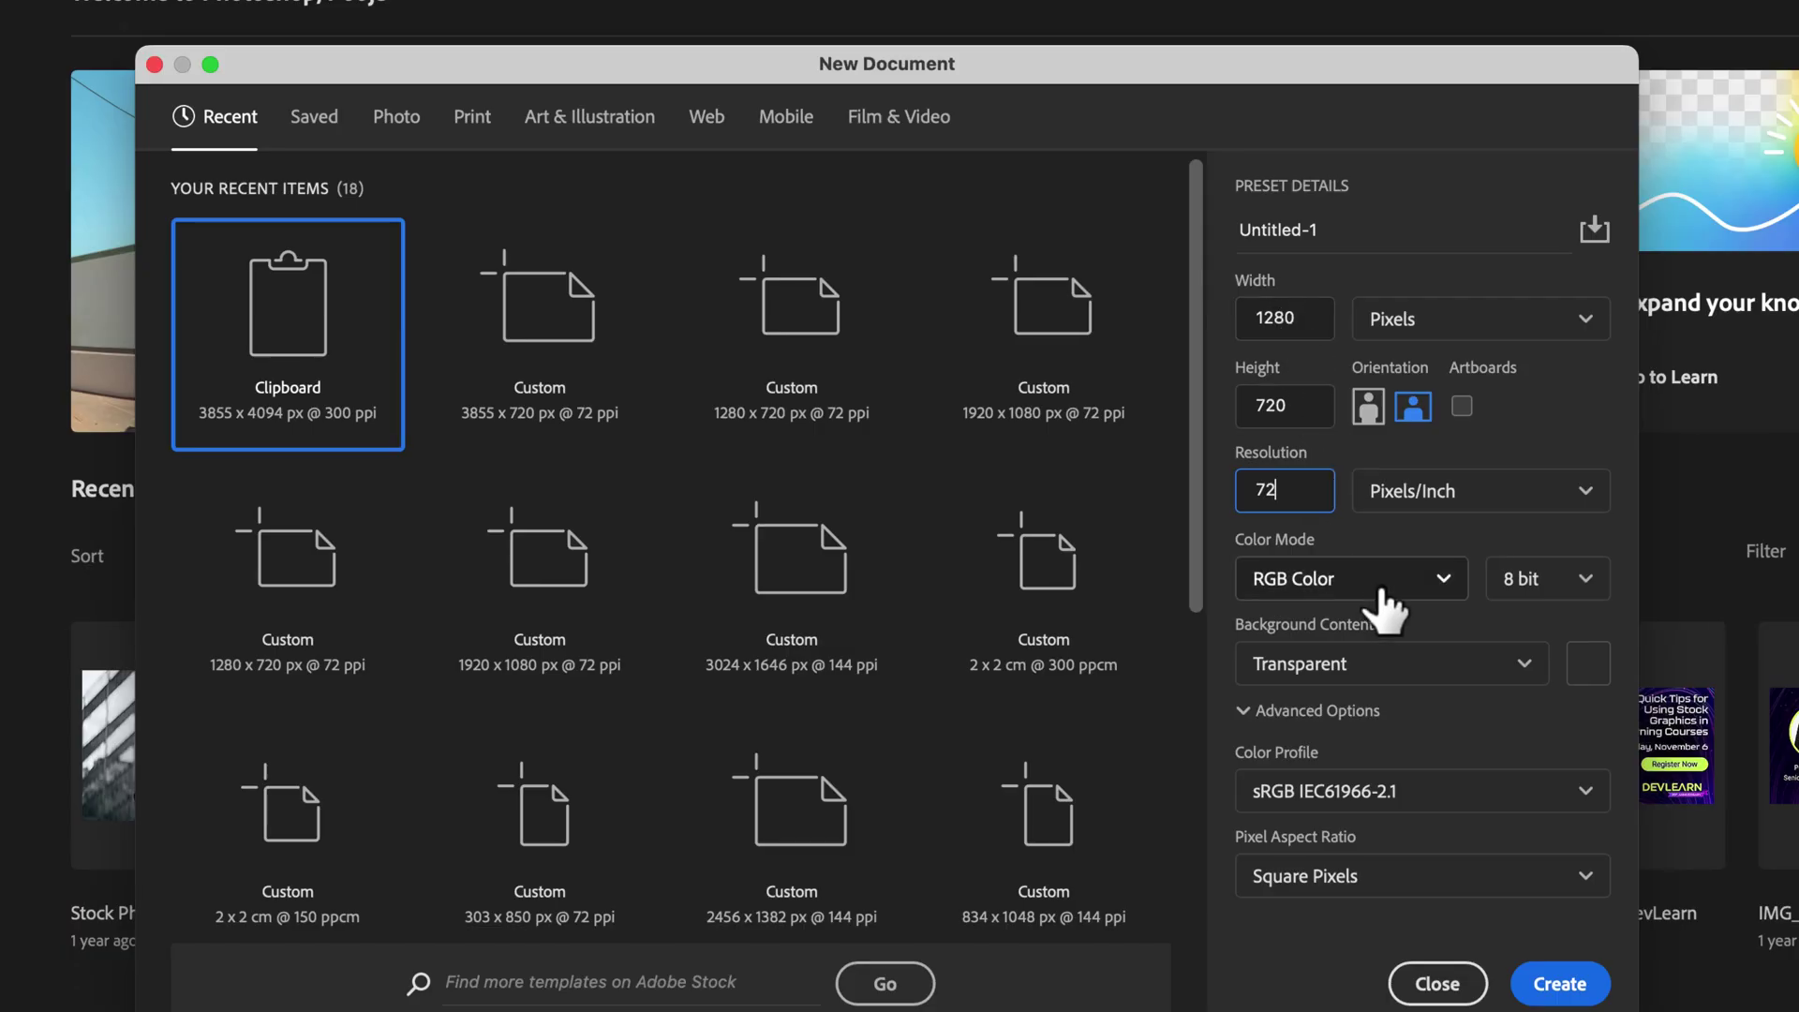
left_click(1379, 588)
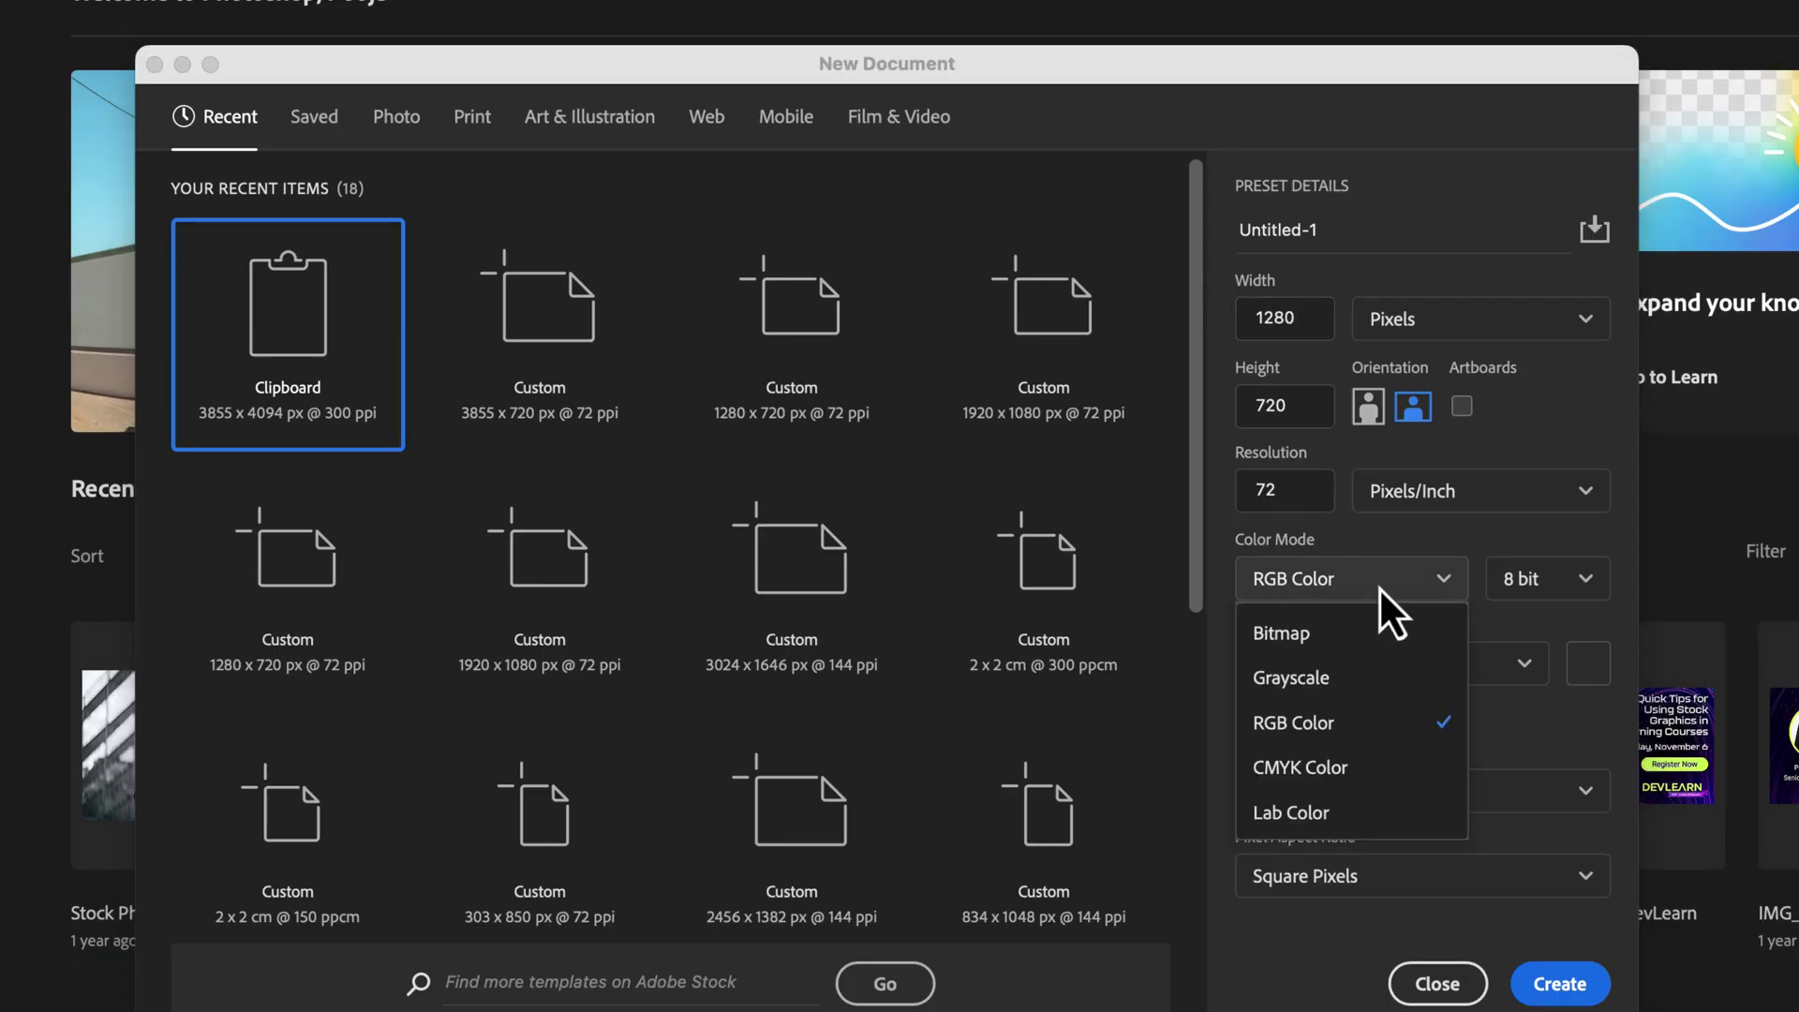
left_click(1371, 727)
left_click(1435, 672)
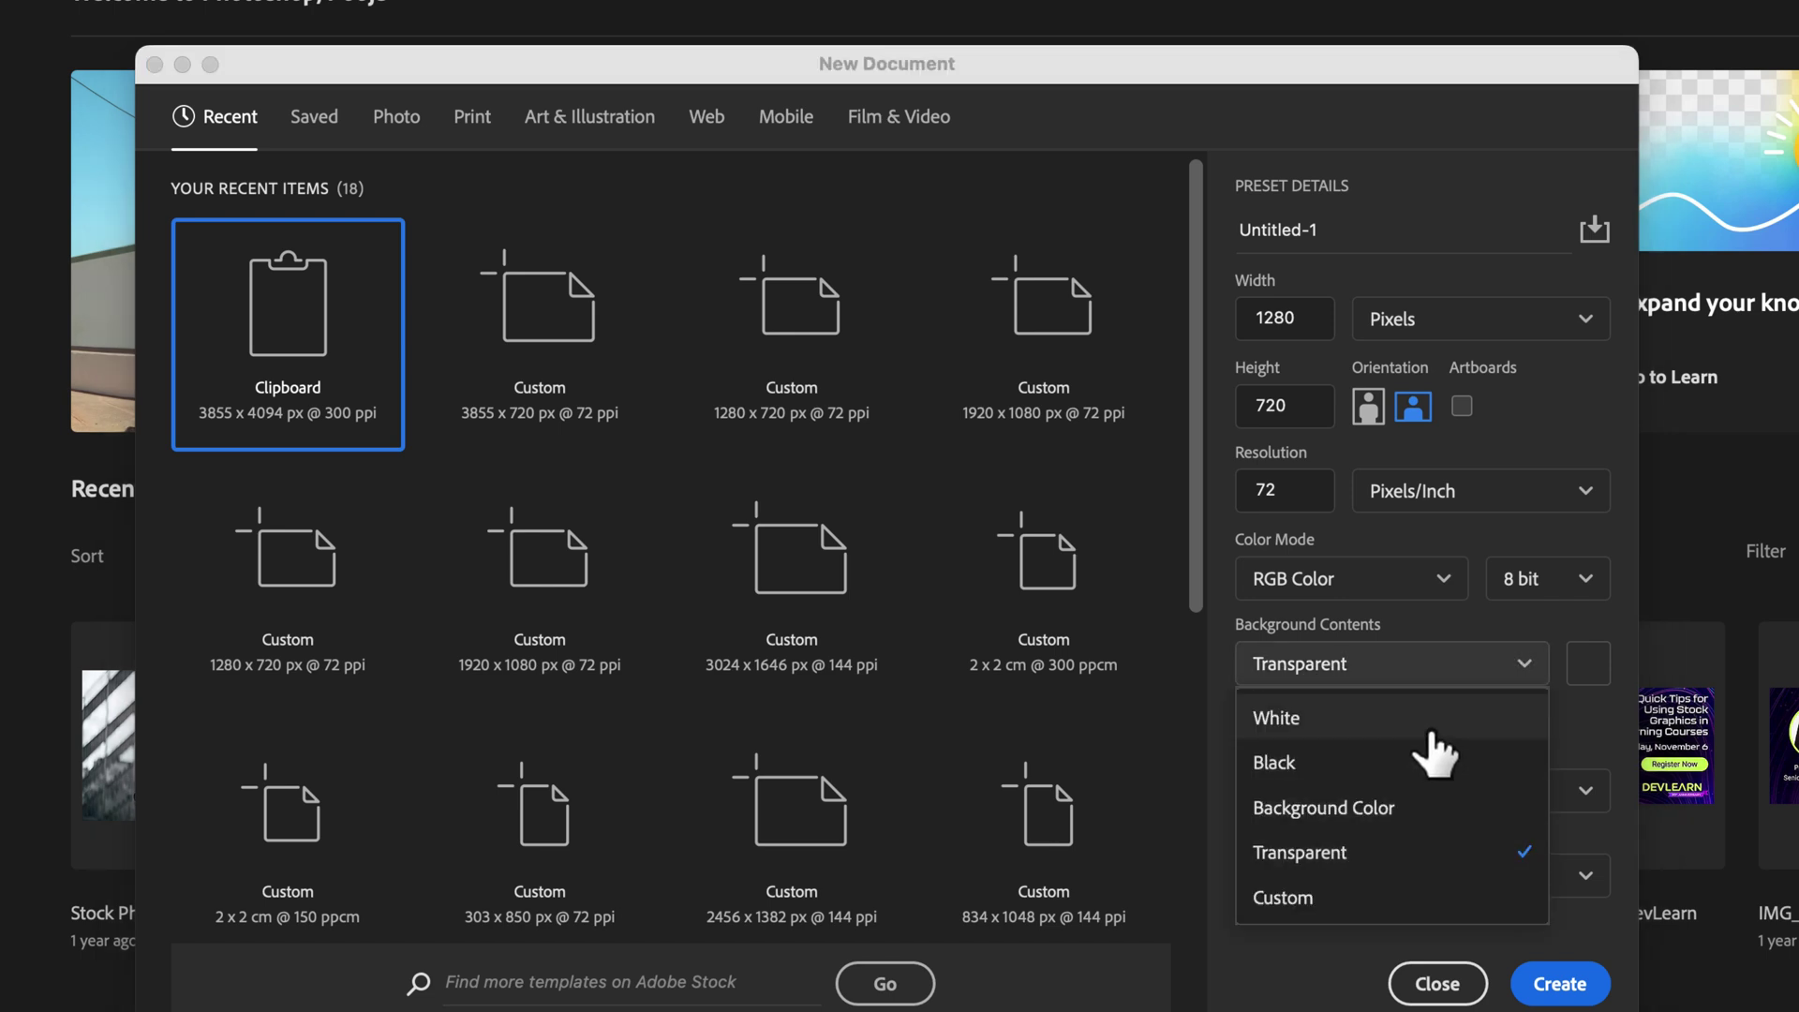
left_click(1420, 851)
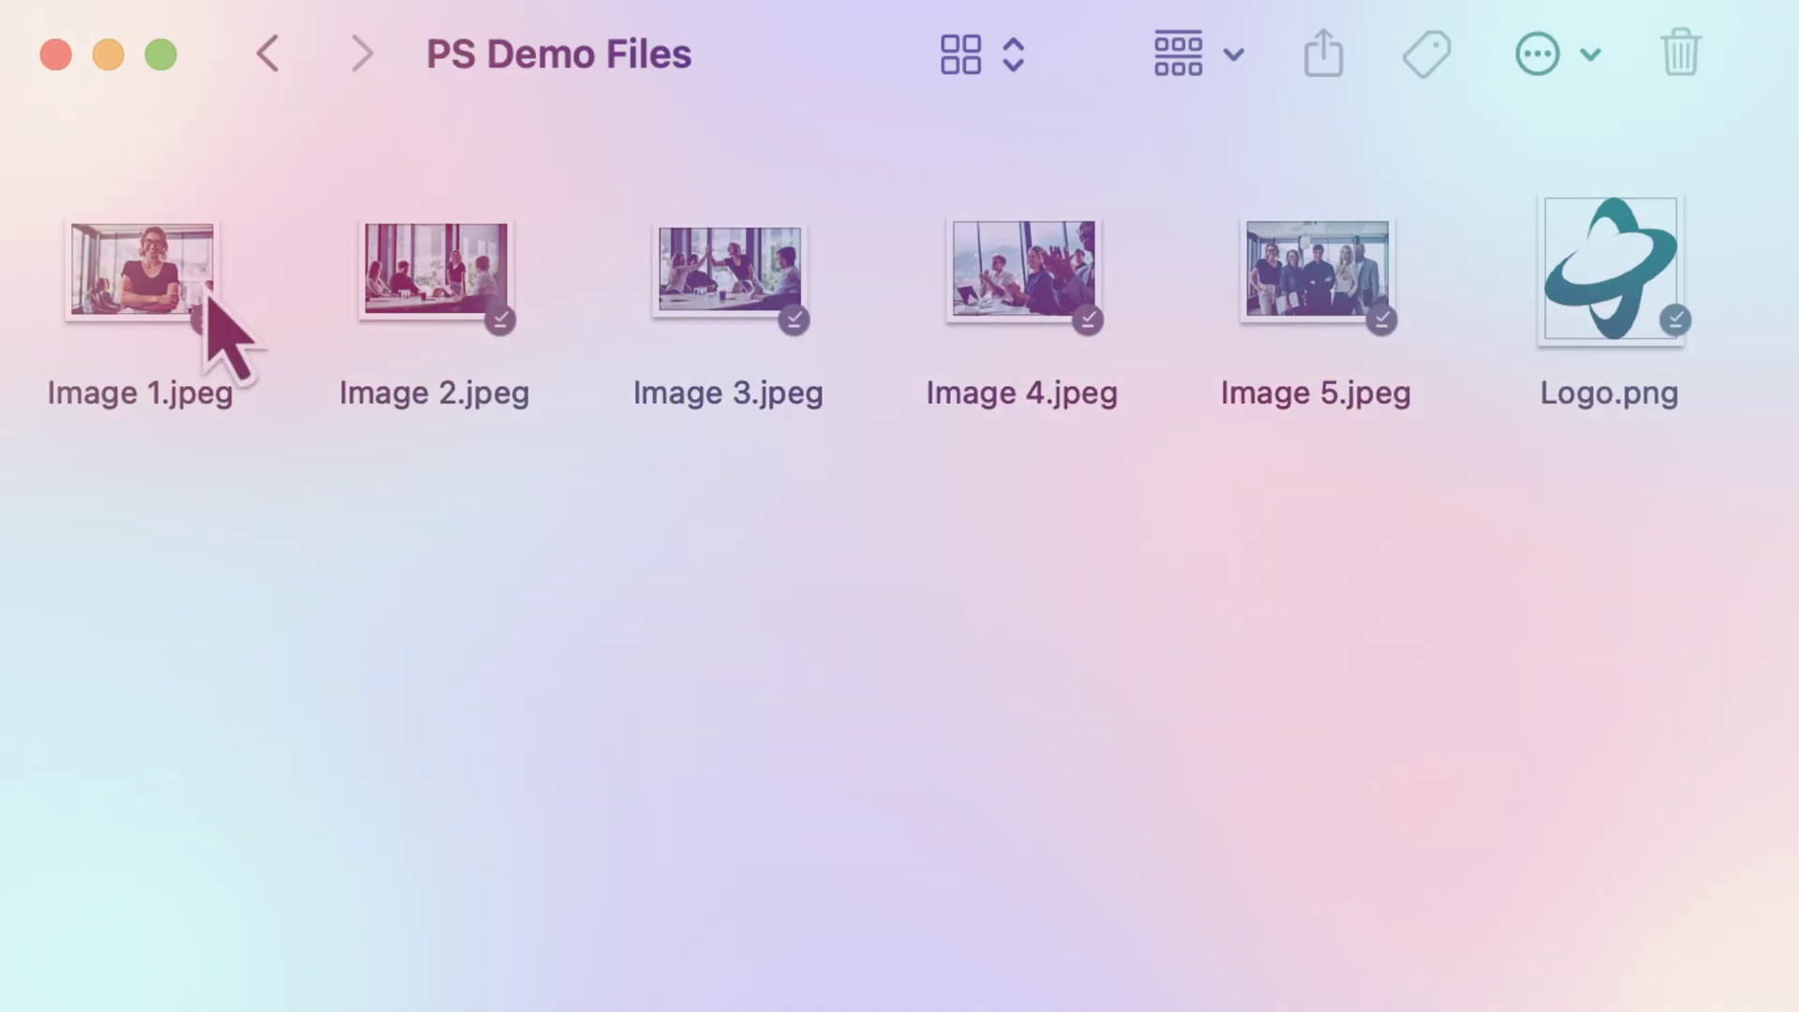
Select Image 1.jpeg through Image 5.jpeg in PS Demo Files and drag them onto the Photoshop canvas.
left_click(148, 252)
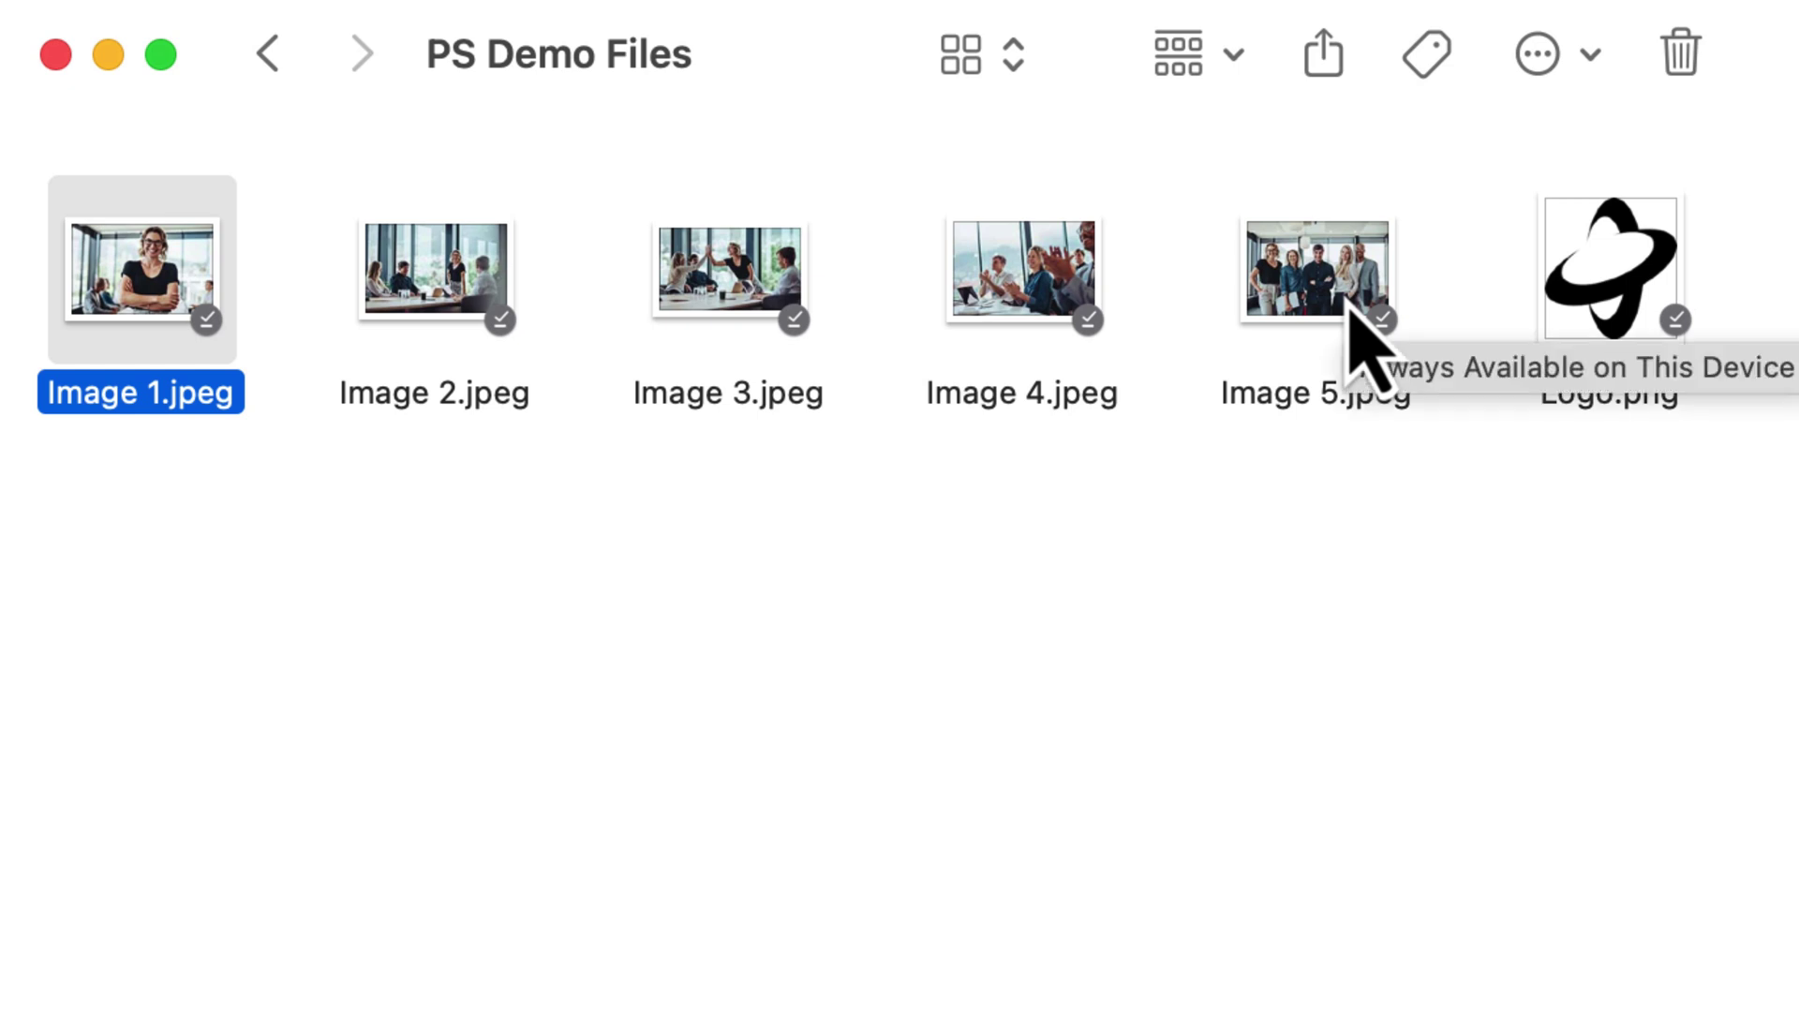
left_click(450, 281, "super")
left_click(709, 319, "super")
left_click(1012, 310, "super")
left_click(1307, 290, "super")
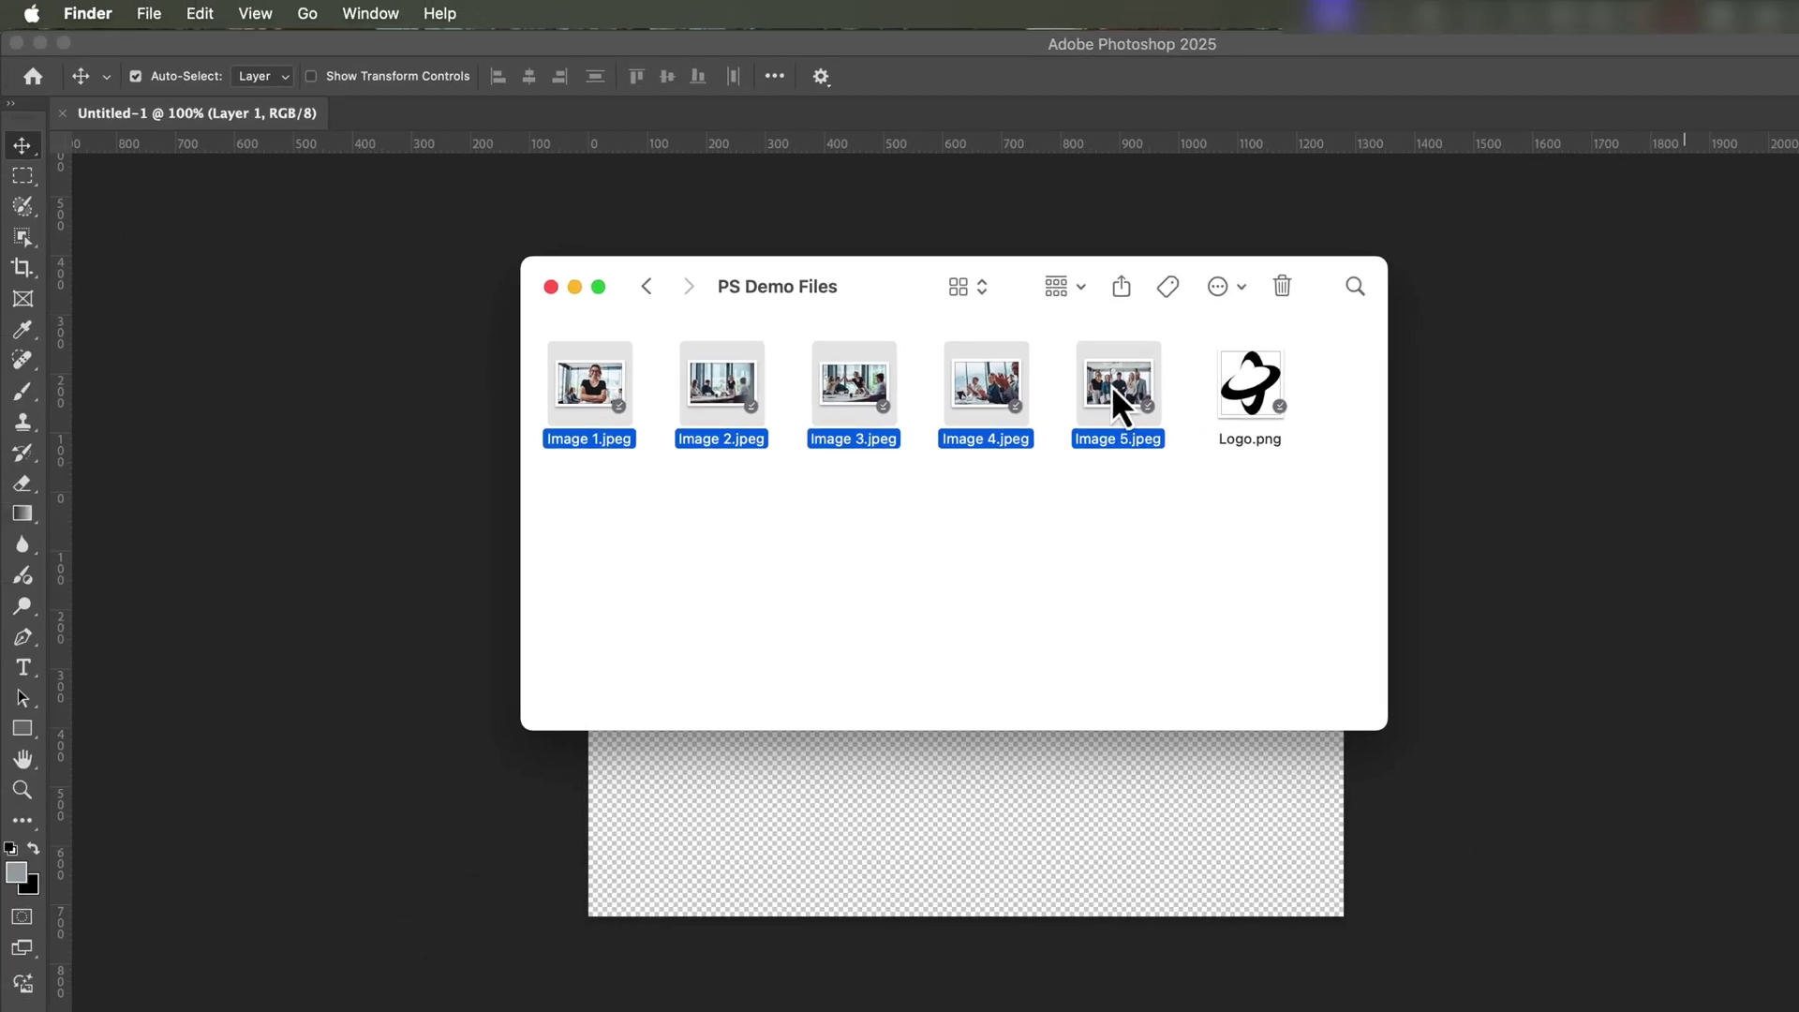
left_click_drag(1100, 409, 1205, 821)
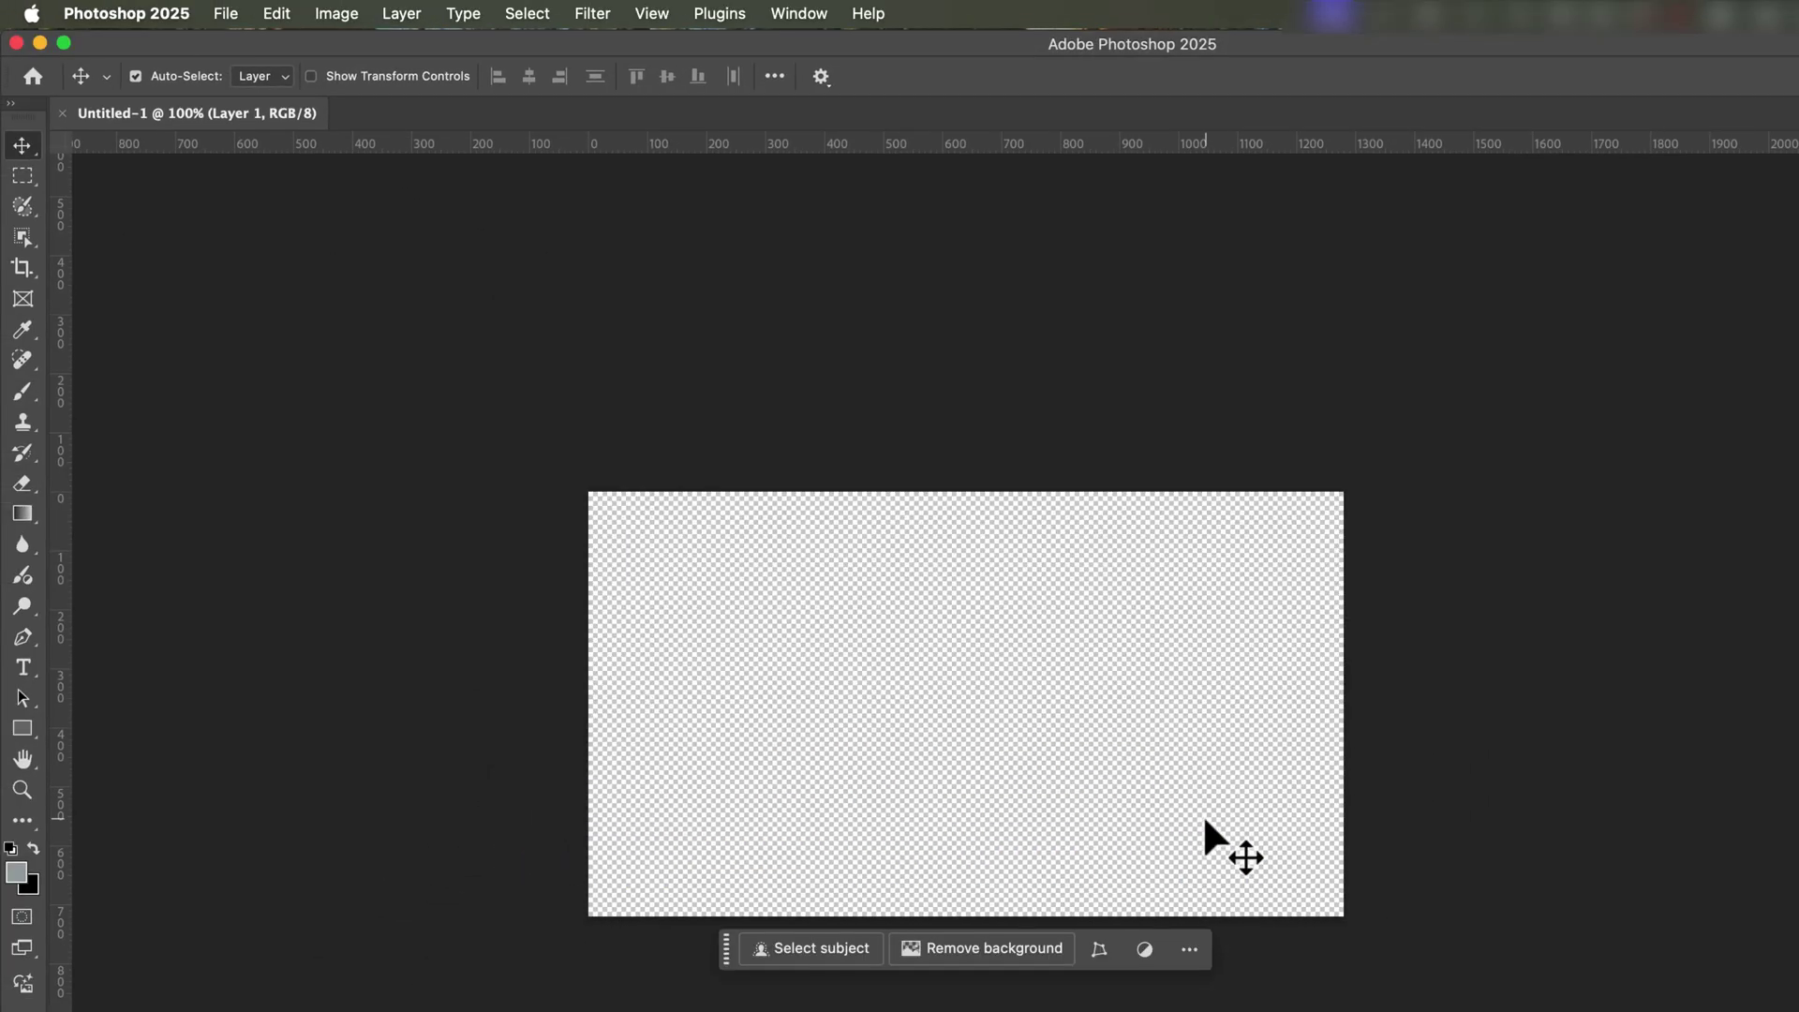
Enlarge and shift the first placed photo down so it covers the canvas.
left_click_drag(1301, 497, 1412, 465)
left_click_drag(635, 915, 550, 970)
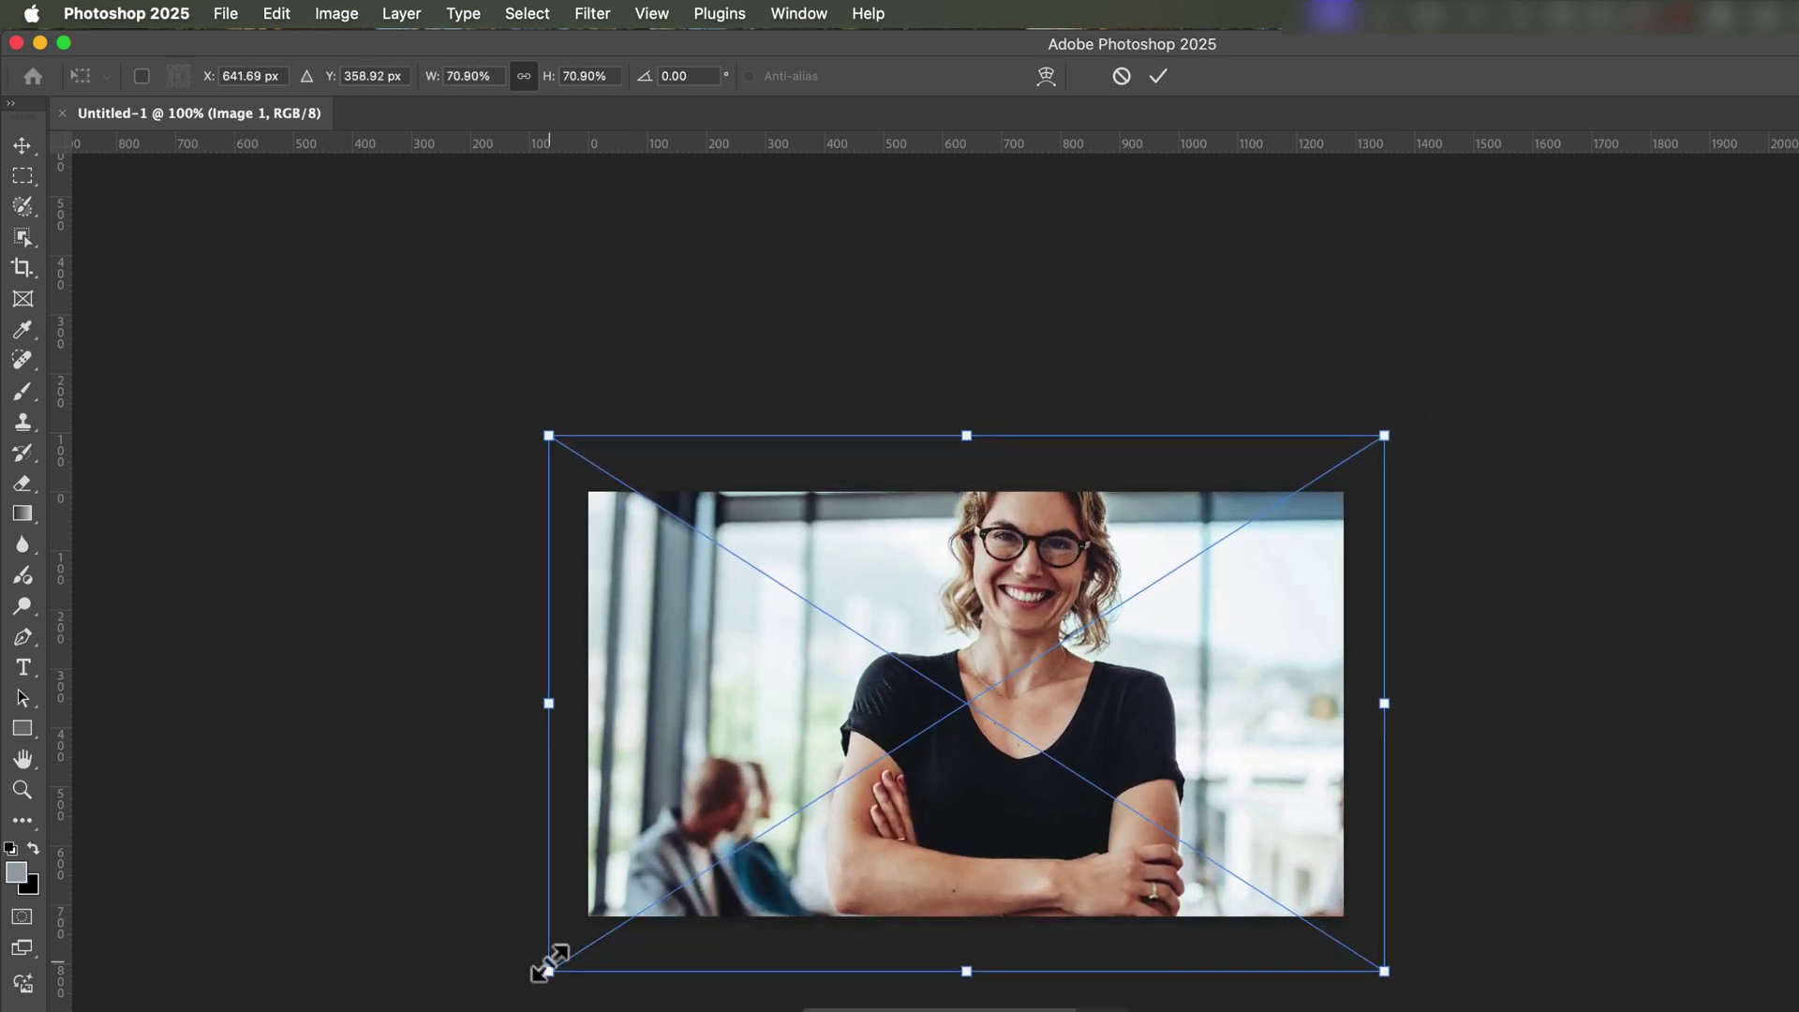
left_click_drag(903, 772, 902, 831)
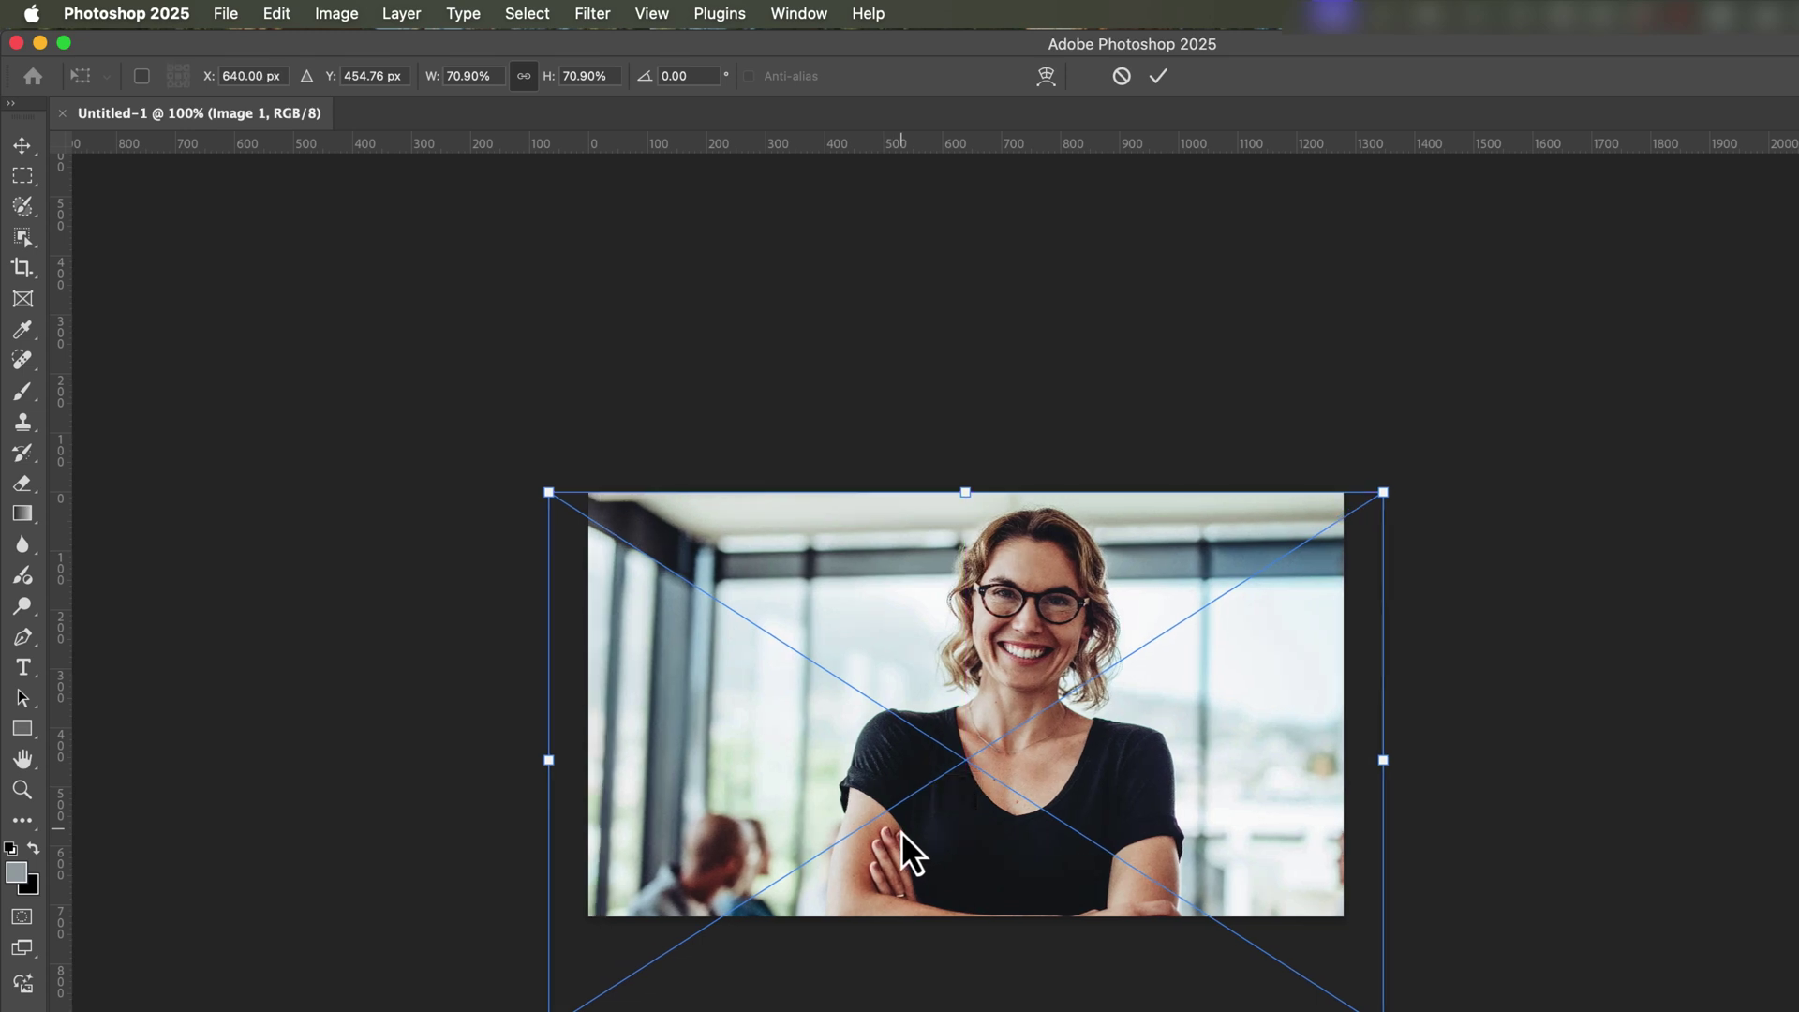
key("Return")
Enlarge and reframe the meeting photo so it fills the canvas.
left_click_drag(1303, 916, 1608, 1011)
left_click_drag(1125, 858, 1094, 762)
left_click_drag(1566, 379, 1646, 331)
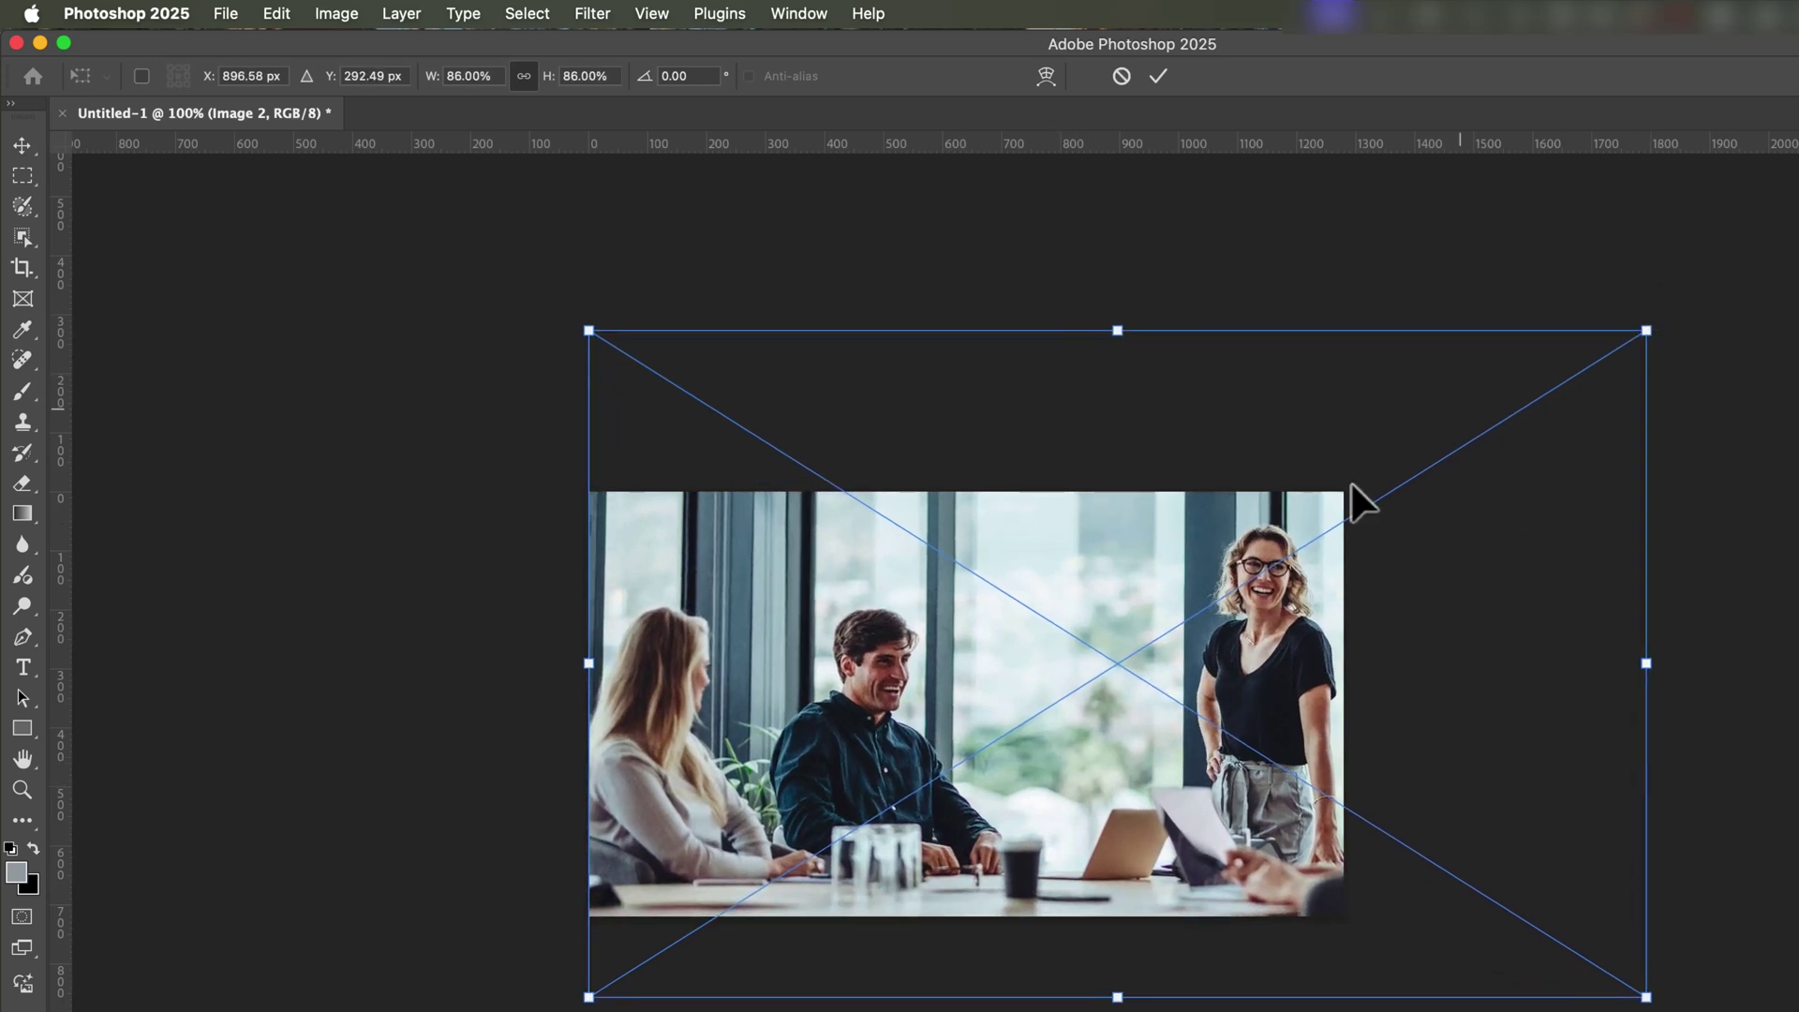
left_click_drag(1183, 744, 1132, 751)
key("Return")
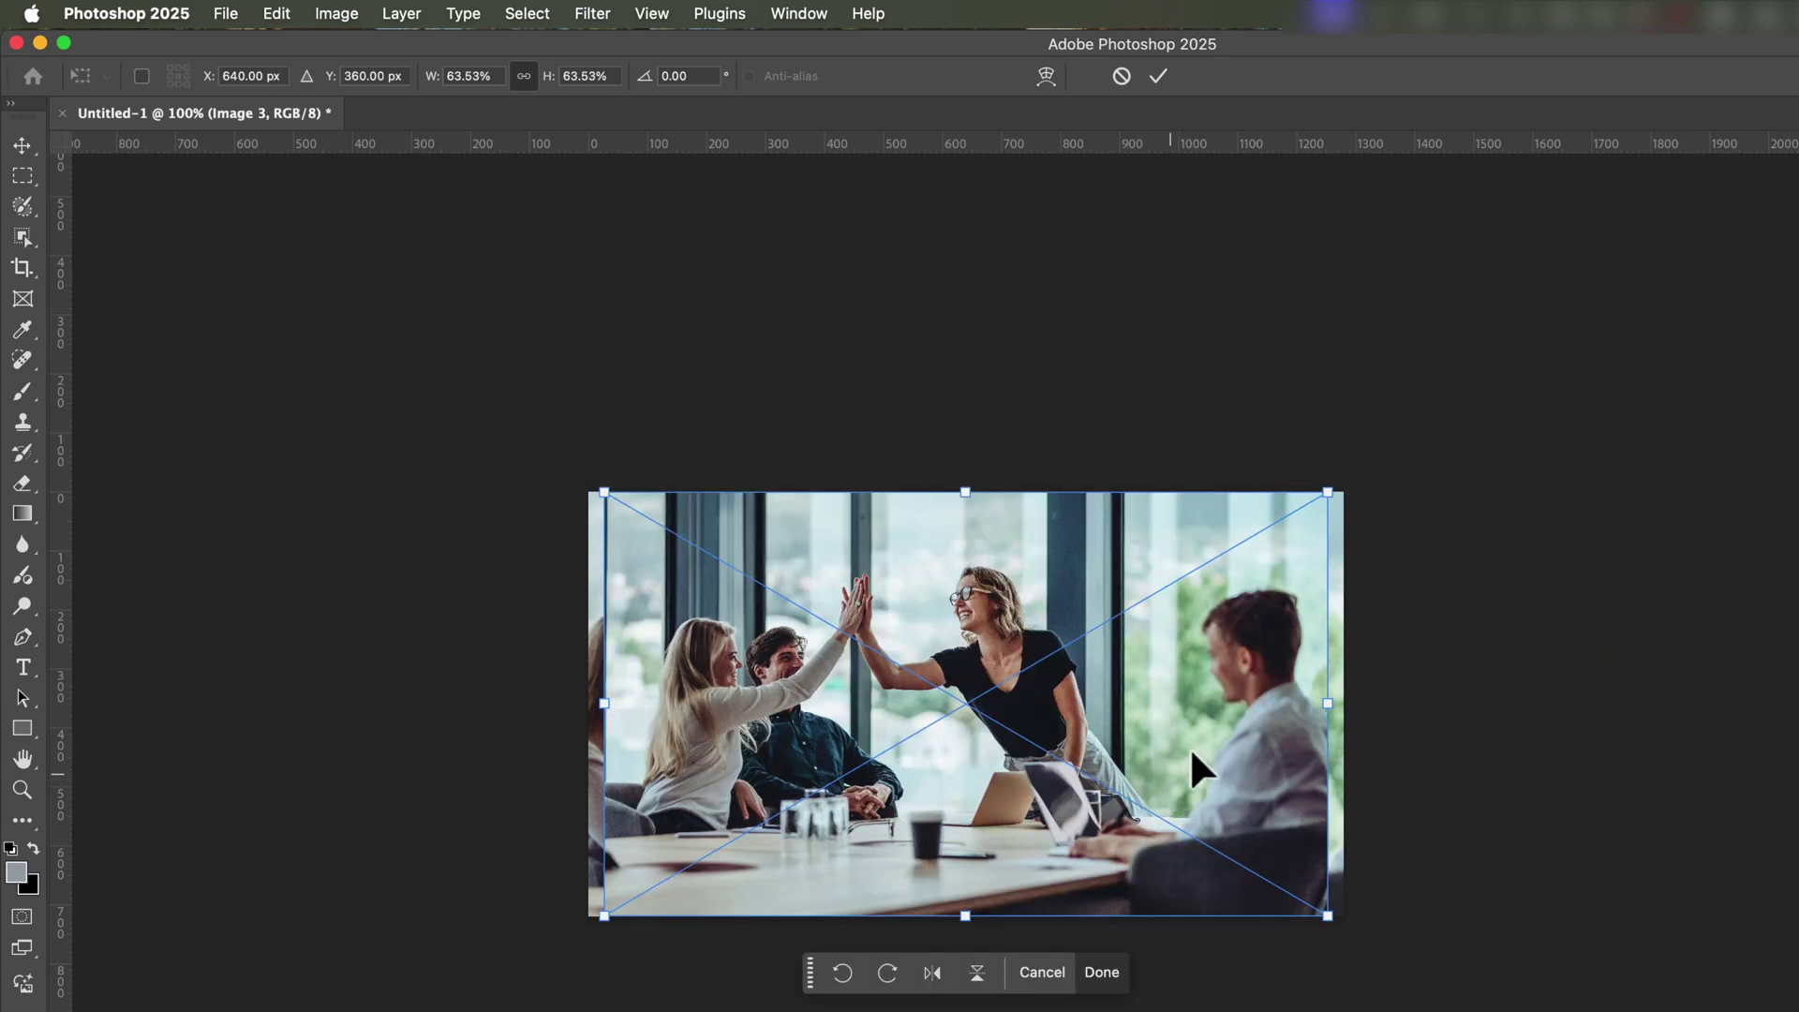
Enlarge the high-five photo and shift it left to frame it on the canvas.
left_click_drag(1328, 916, 1671, 1011)
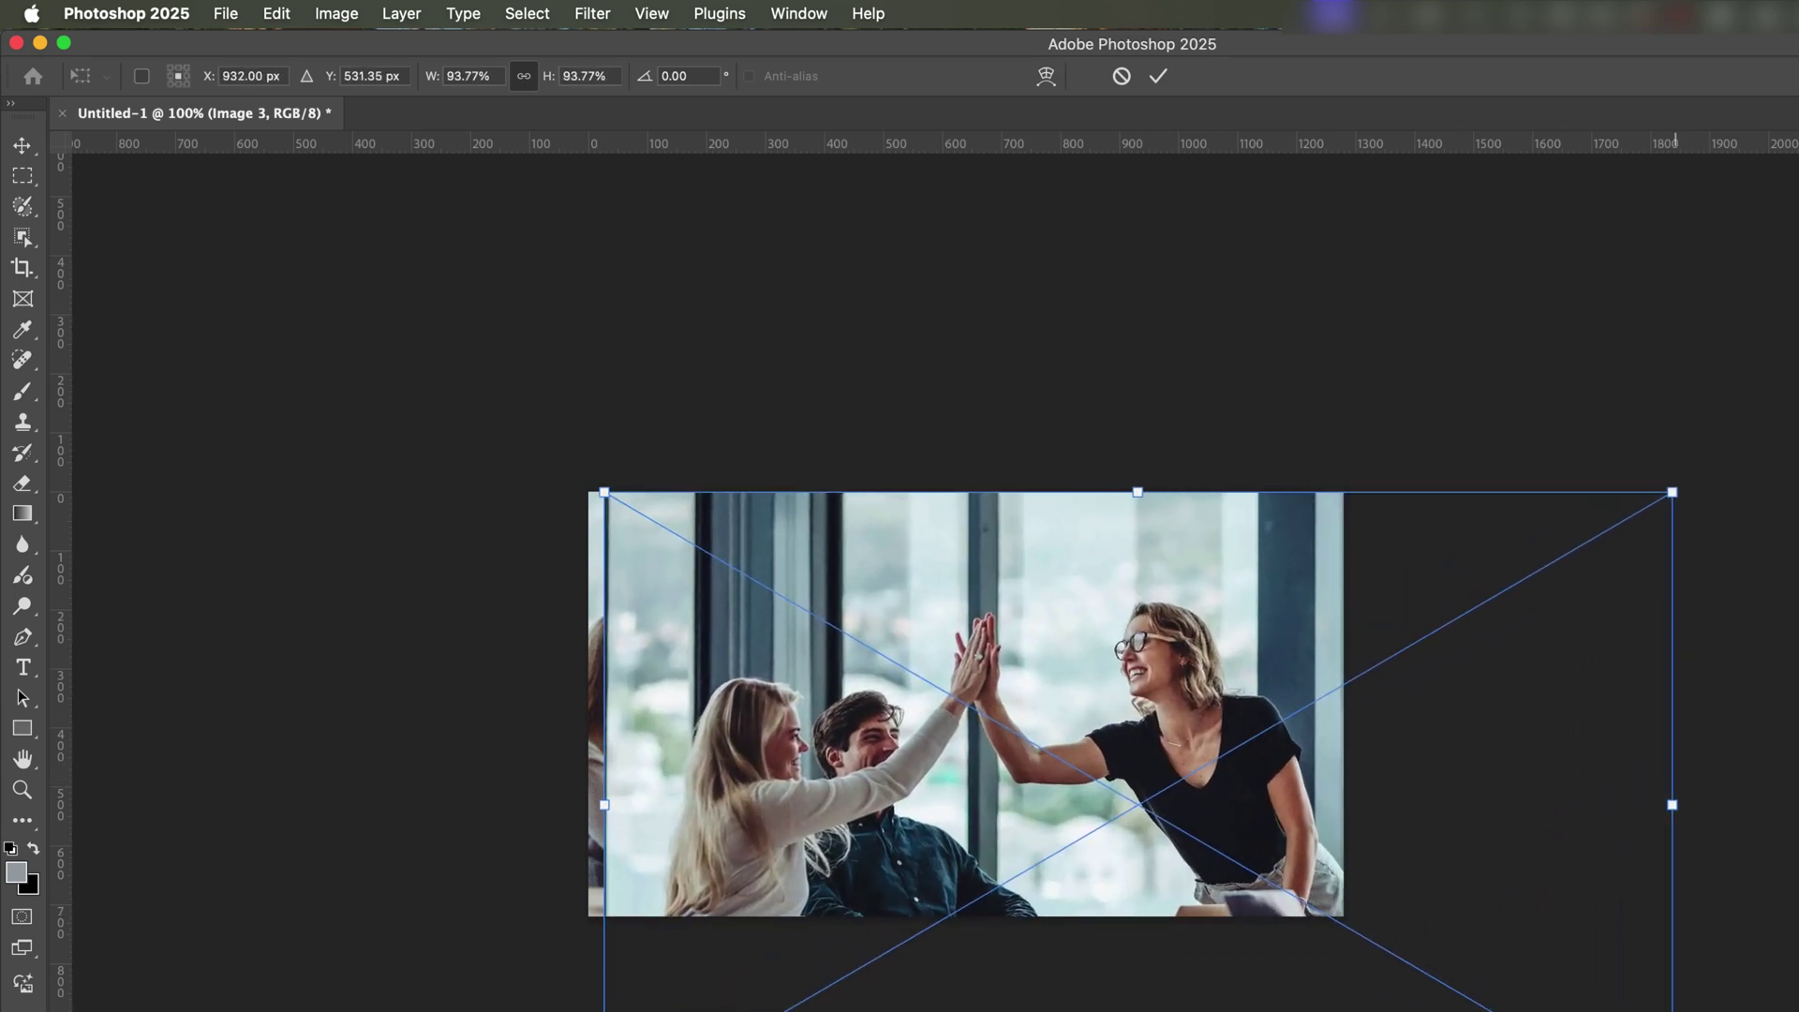
left_click_drag(1049, 785, 983, 785)
left_click_drag(1616, 492, 1714, 435)
left_click_drag(1021, 674, 984, 675)
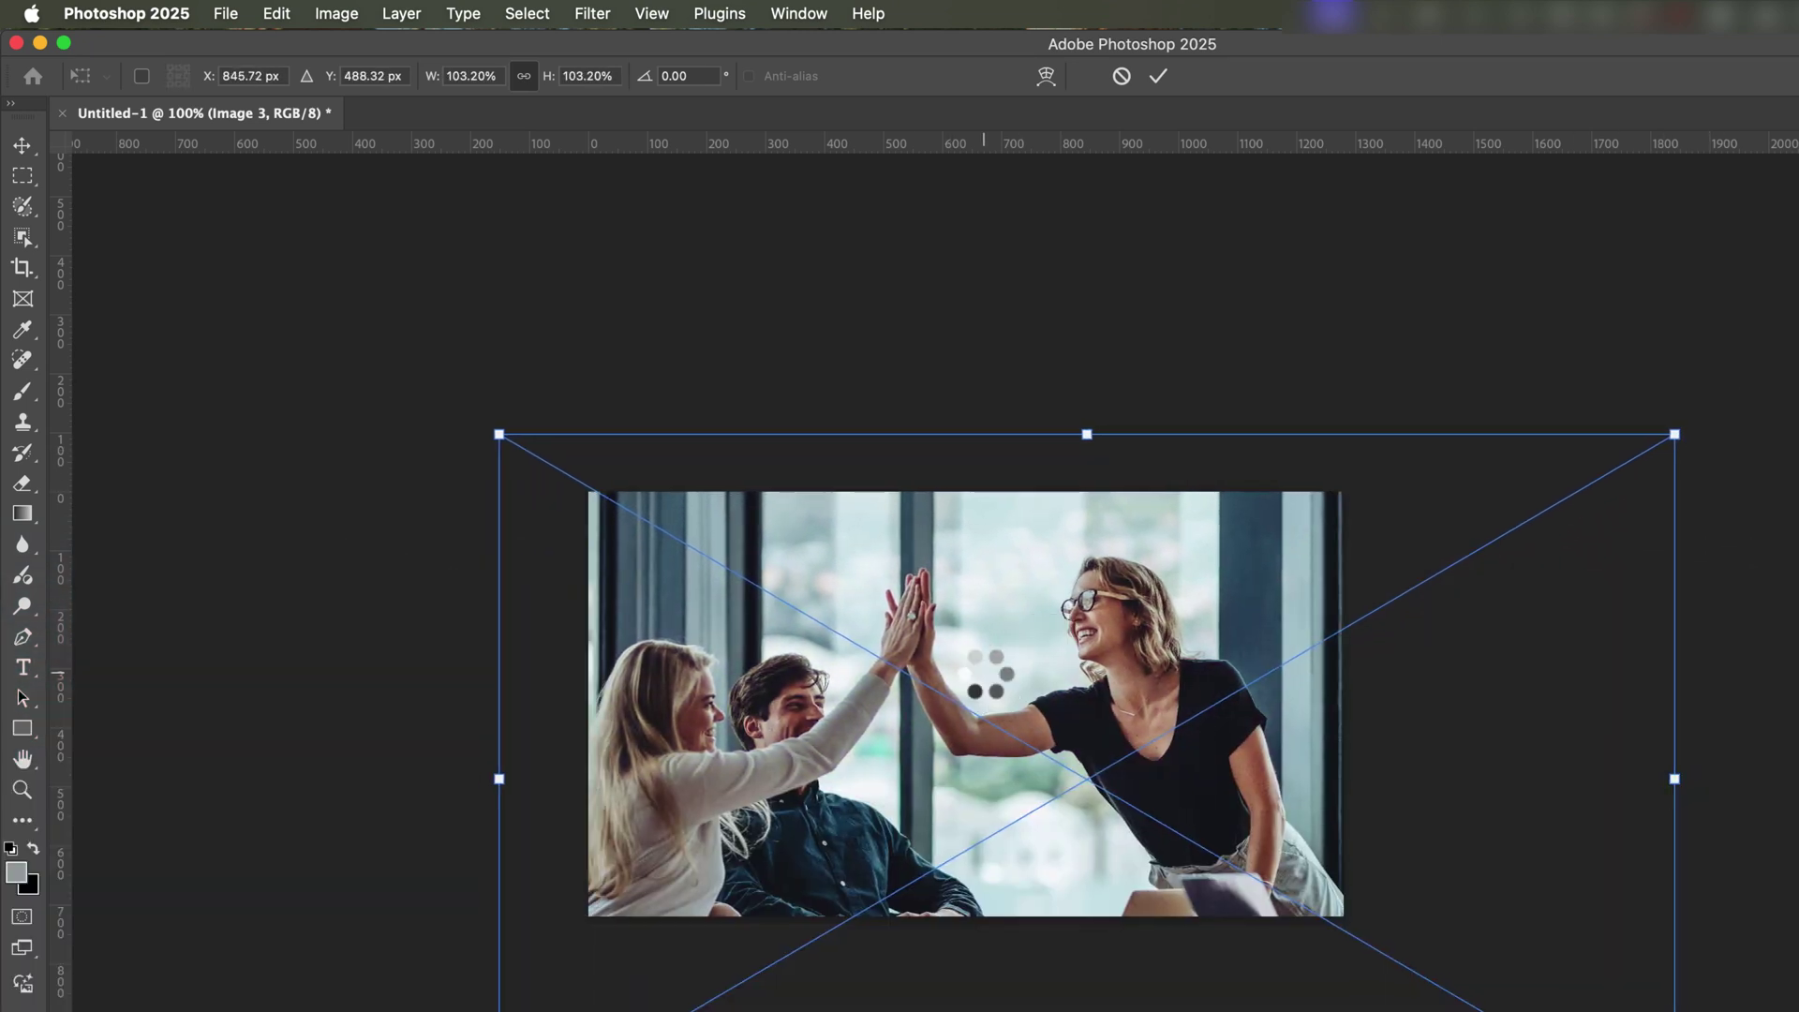
Enlarge the clapping audience photo and the group photo to cover the canvas, moving the group photo up.
left_click_drag(1283, 915, 1347, 956)
left_click_drag(648, 956, 515, 1011)
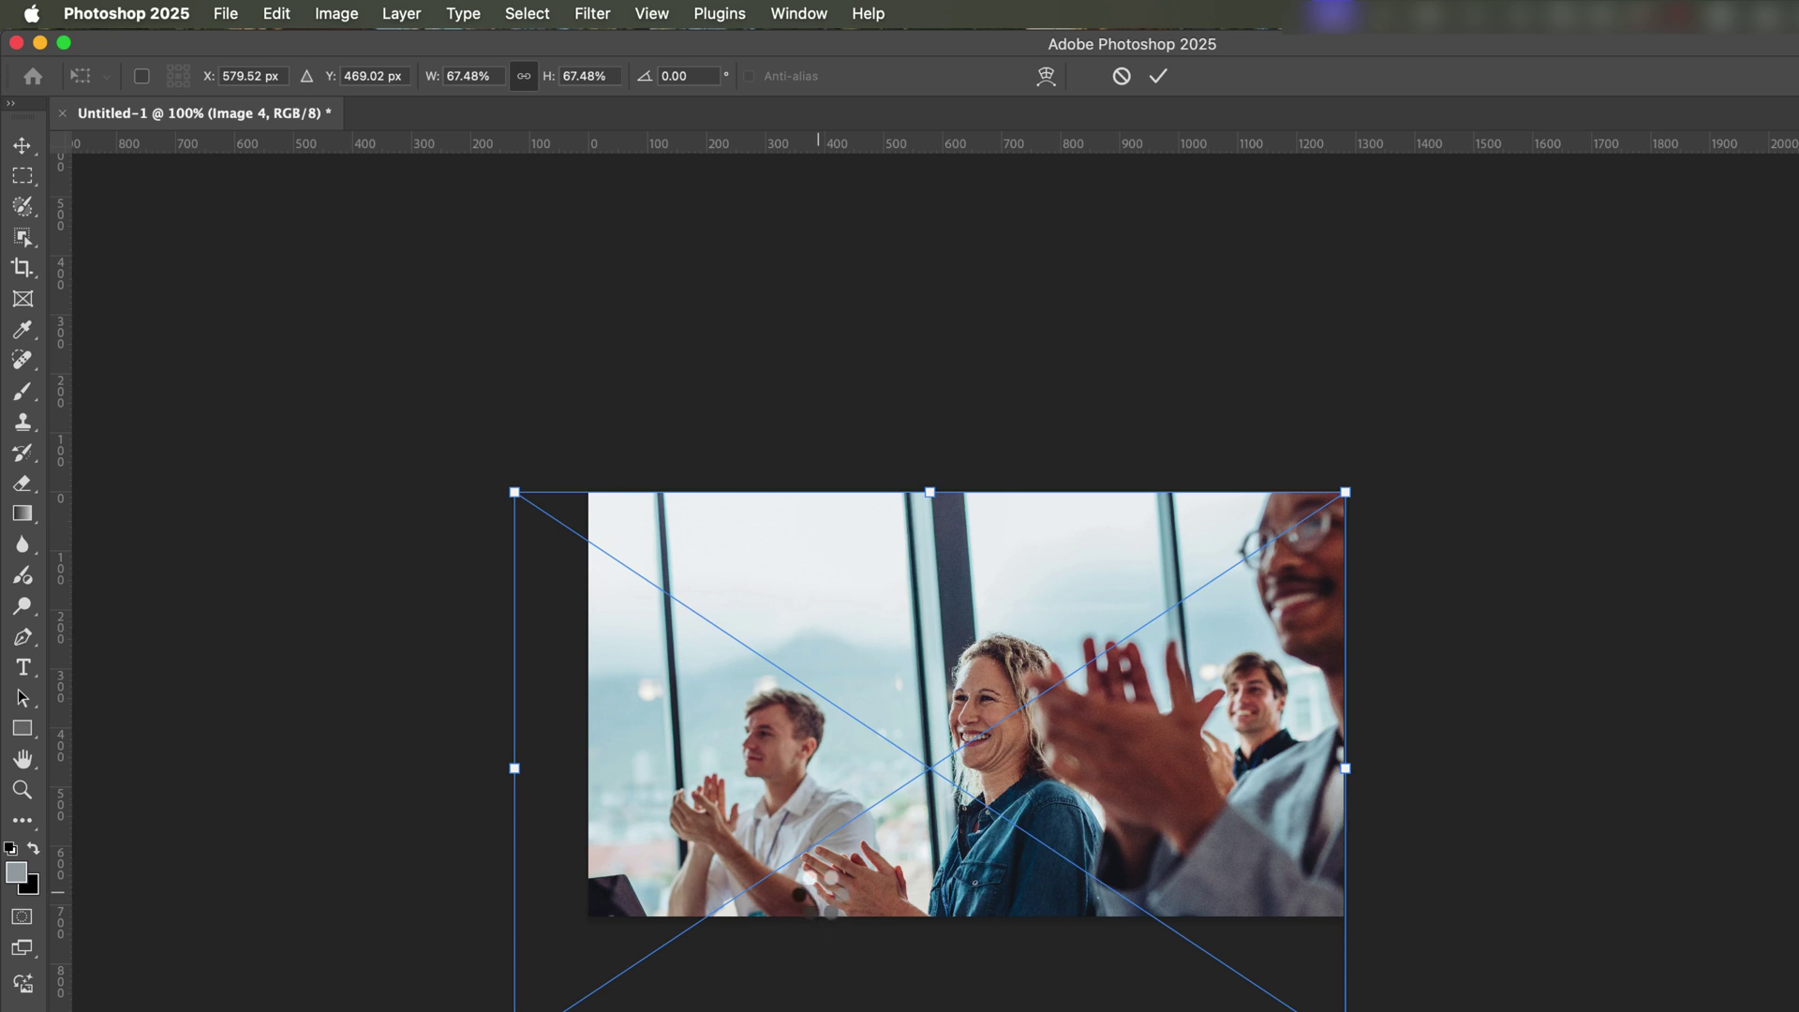
left_click_drag(1325, 931, 1480, 1011)
left_click_drag(648, 1011, 484, 1011)
left_click_drag(973, 847, 972, 766)
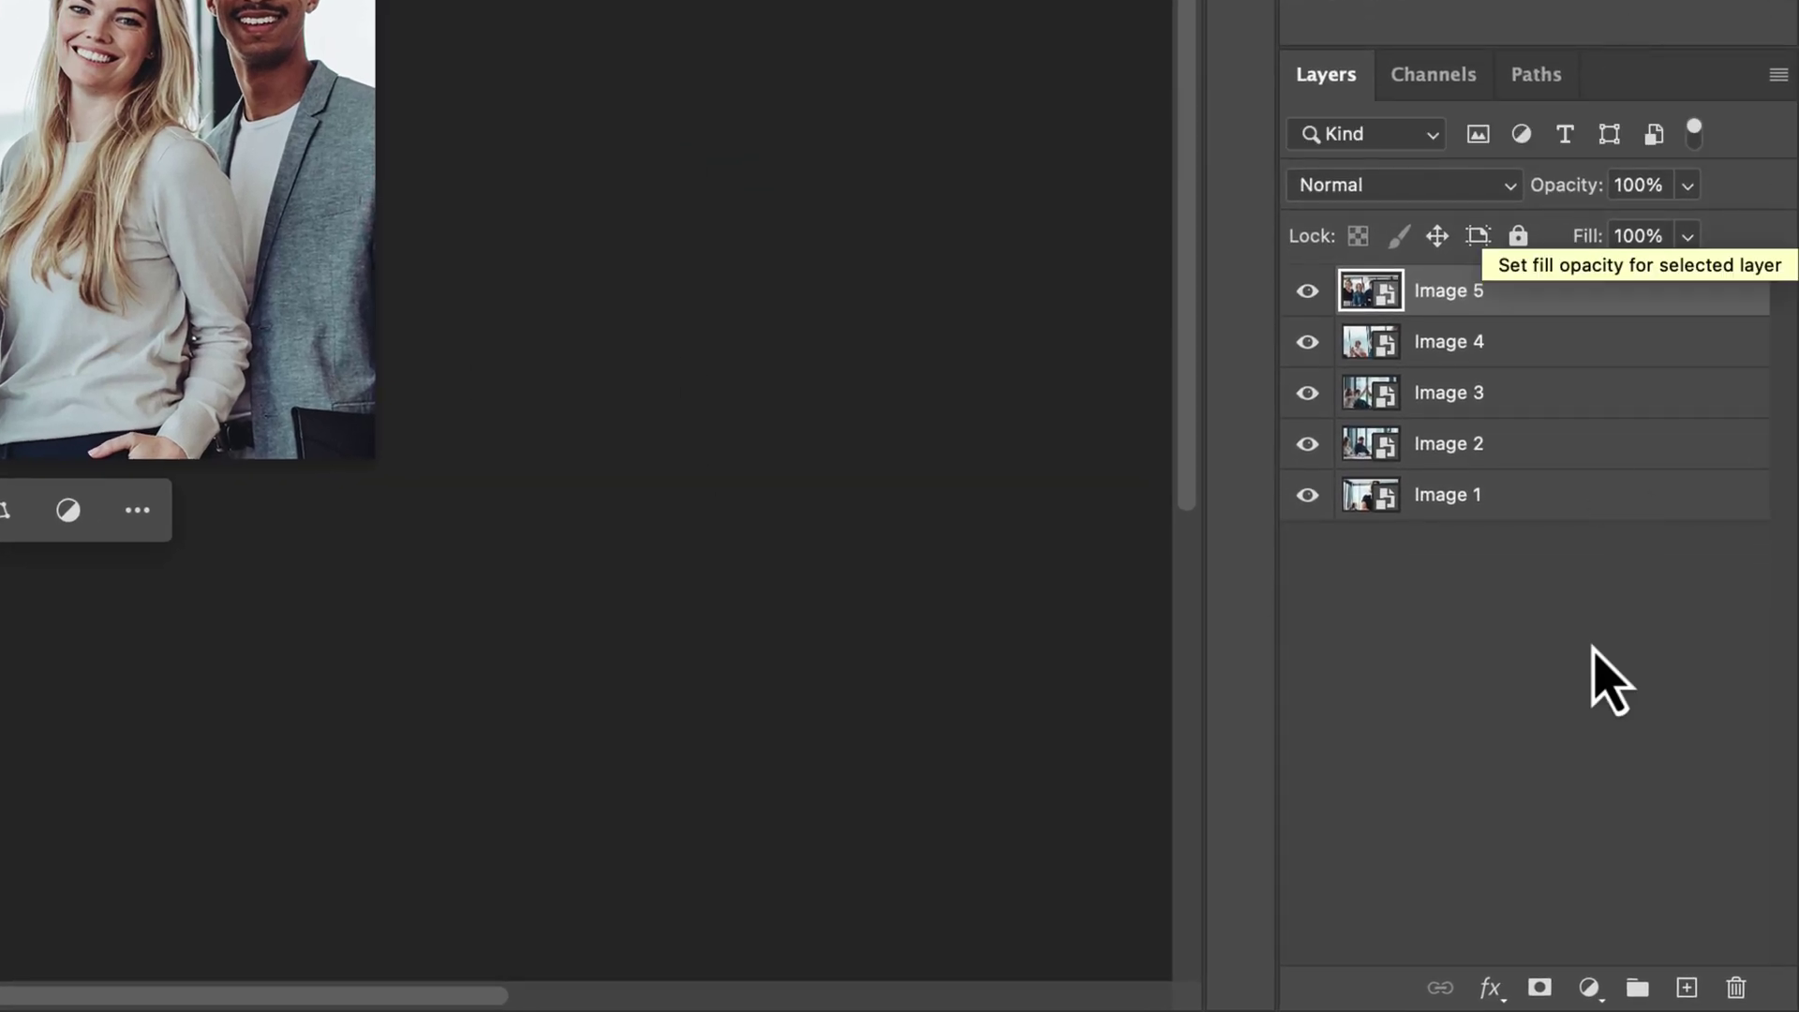
Rename layers Image 1–5 to Shot 1, Shot 2, Shot 3, Shot 4 and Shot 5.
left_click(1443, 494)
double_click(1450, 495)
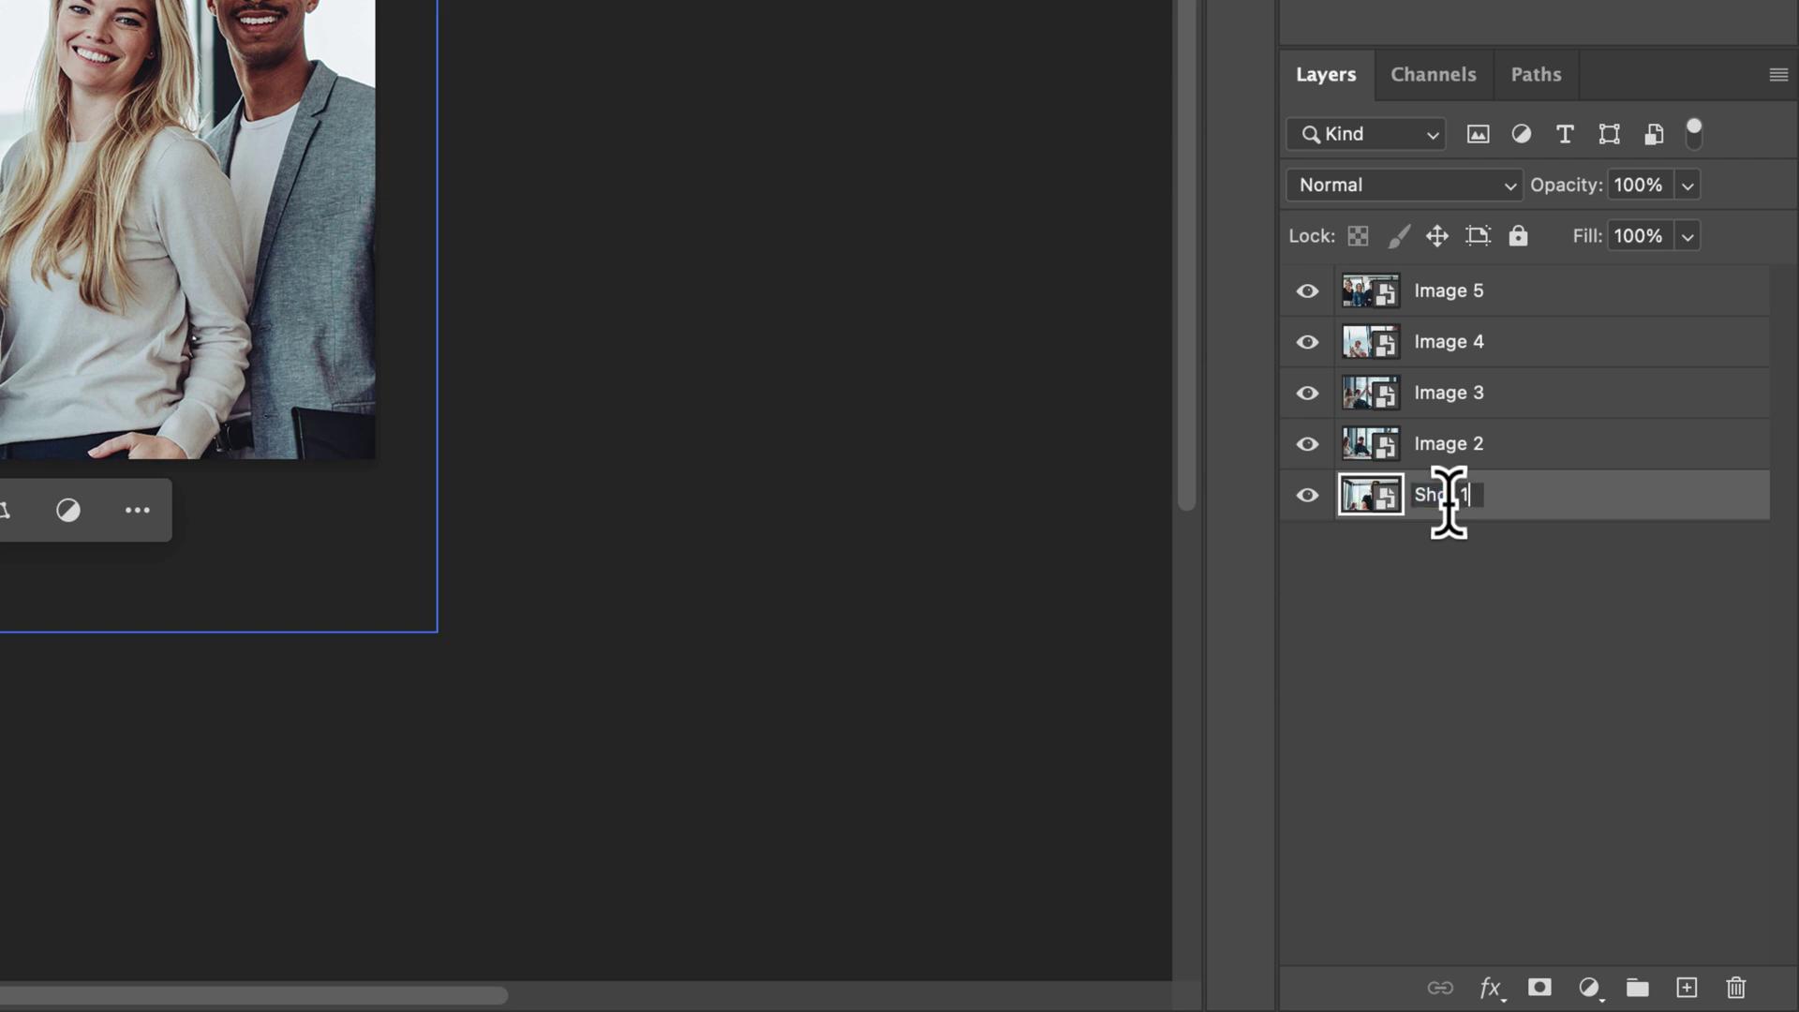
double_click(1443, 444)
type("Shot 2")
double_click(1451, 392)
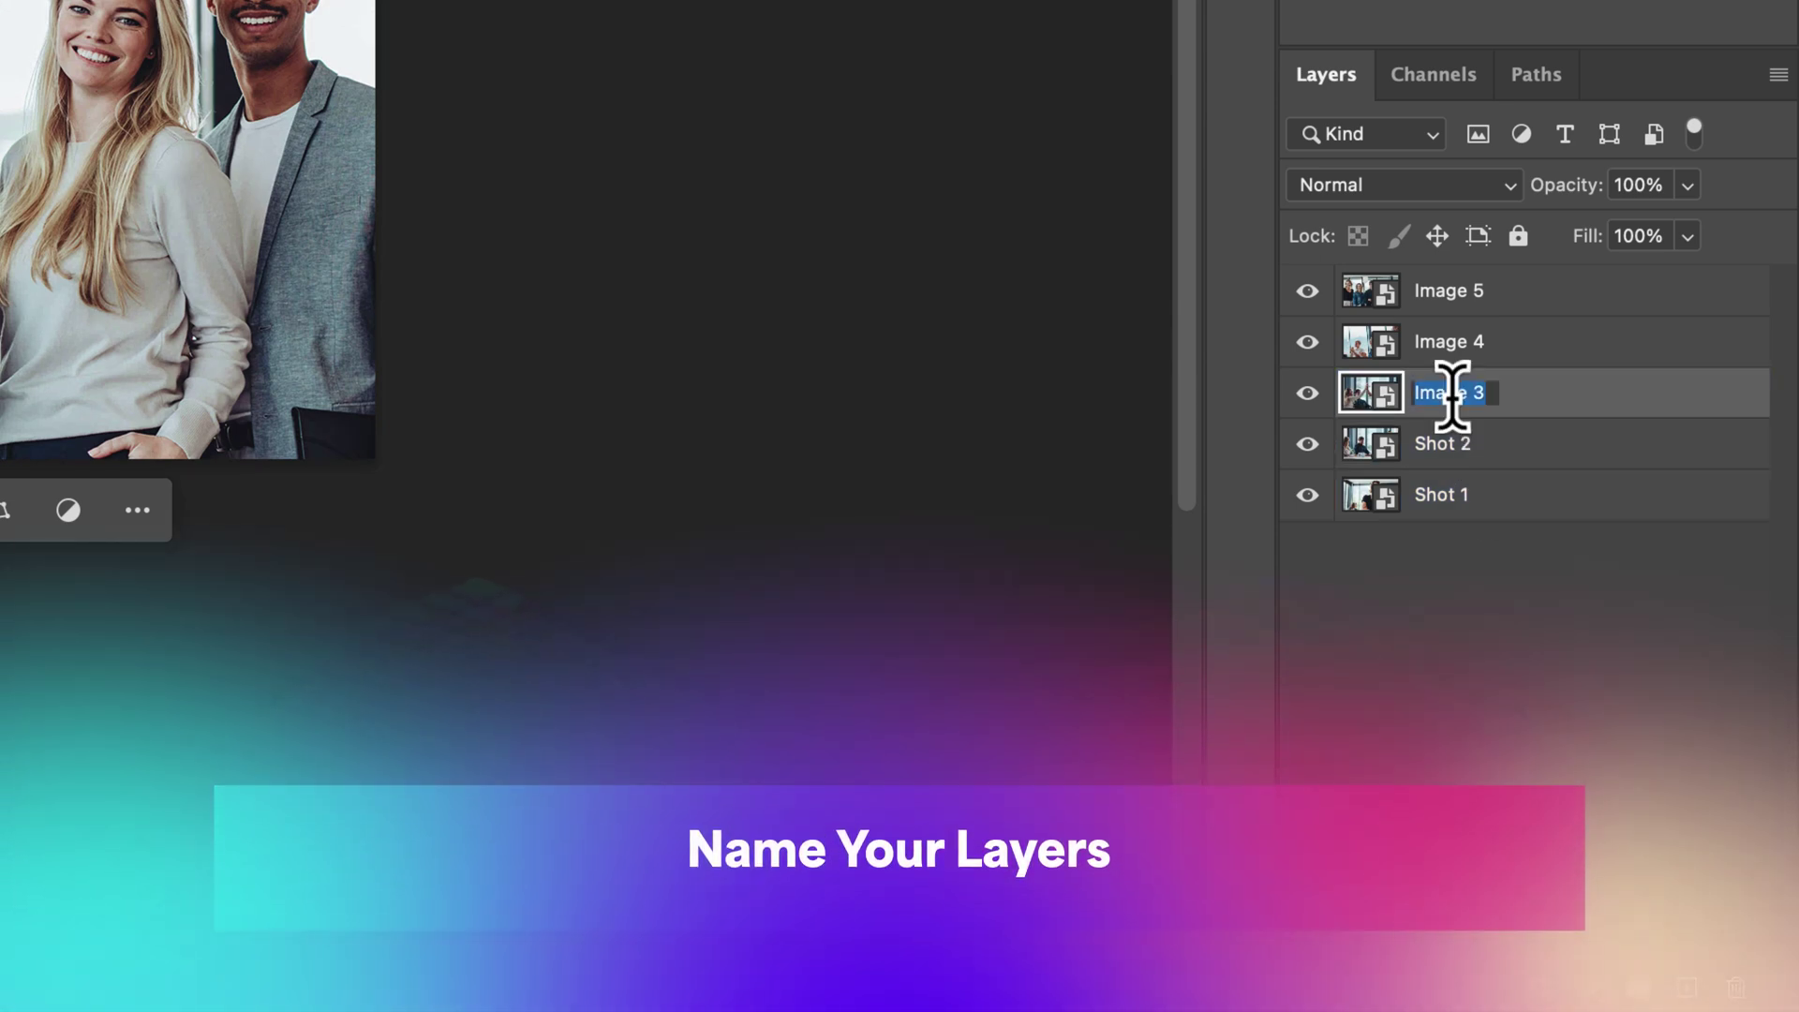
type("Shot 3")
double_click(1455, 342)
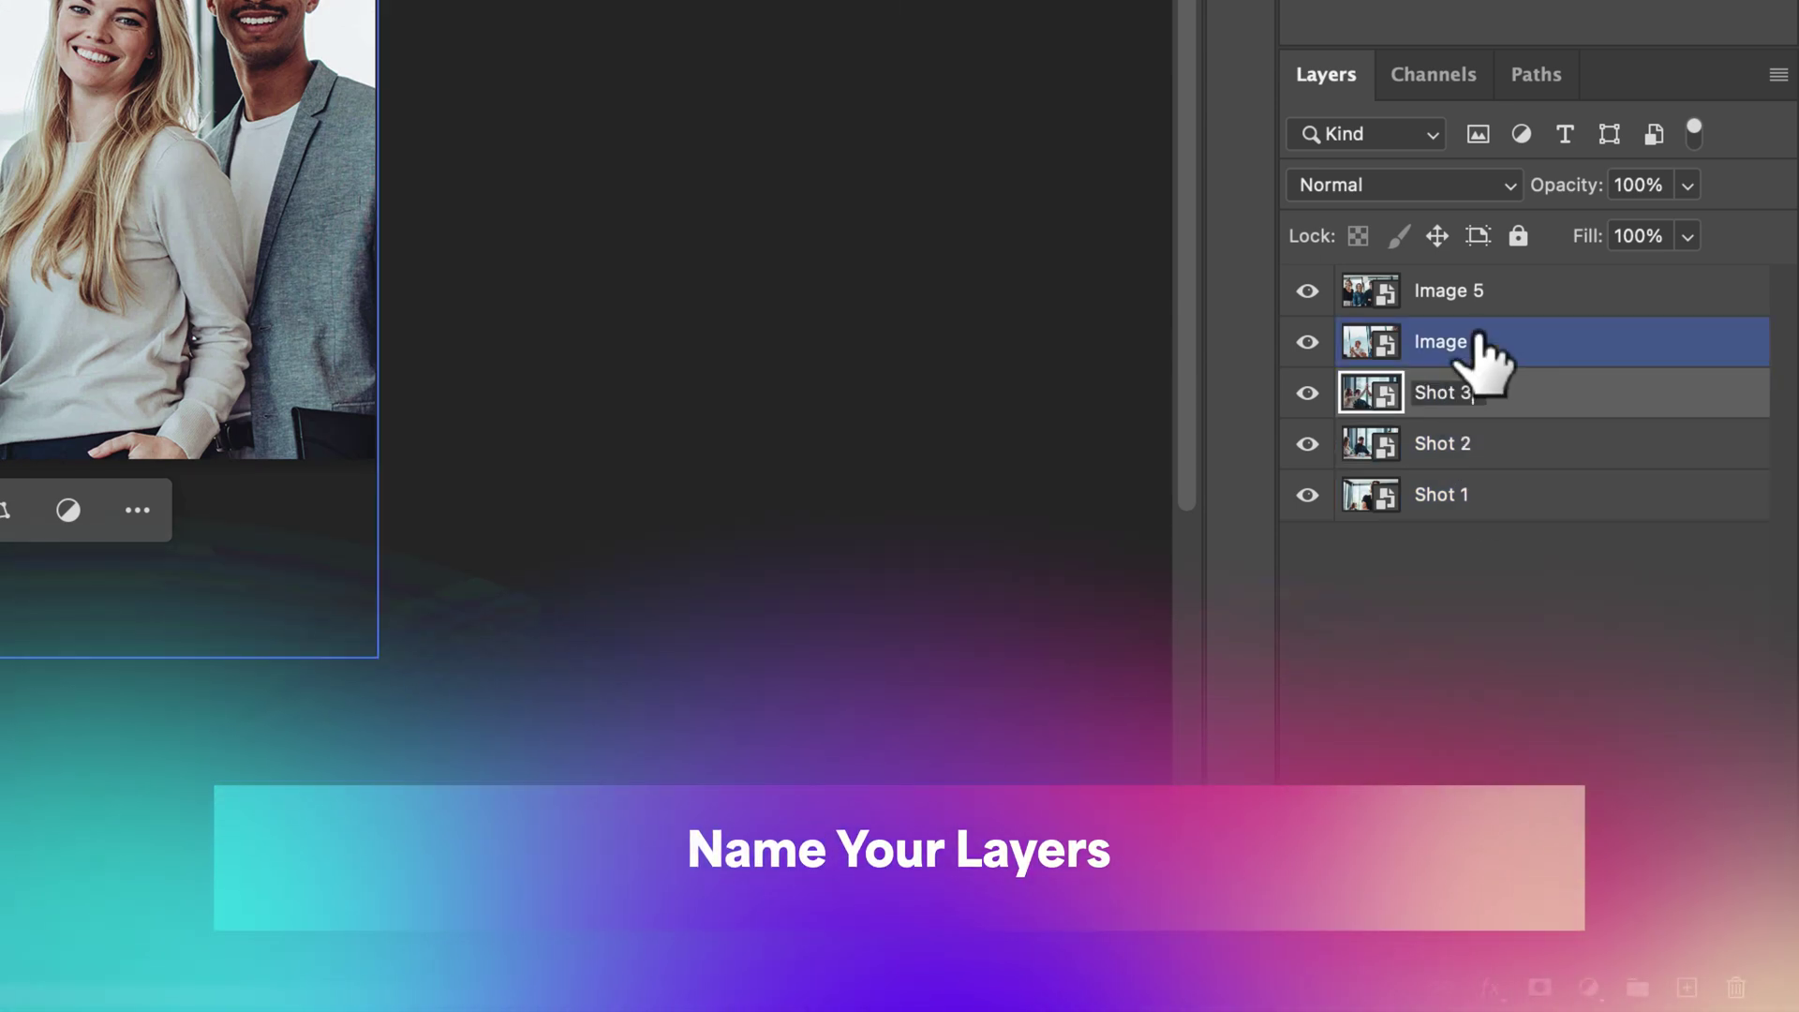
type("Shot 4")
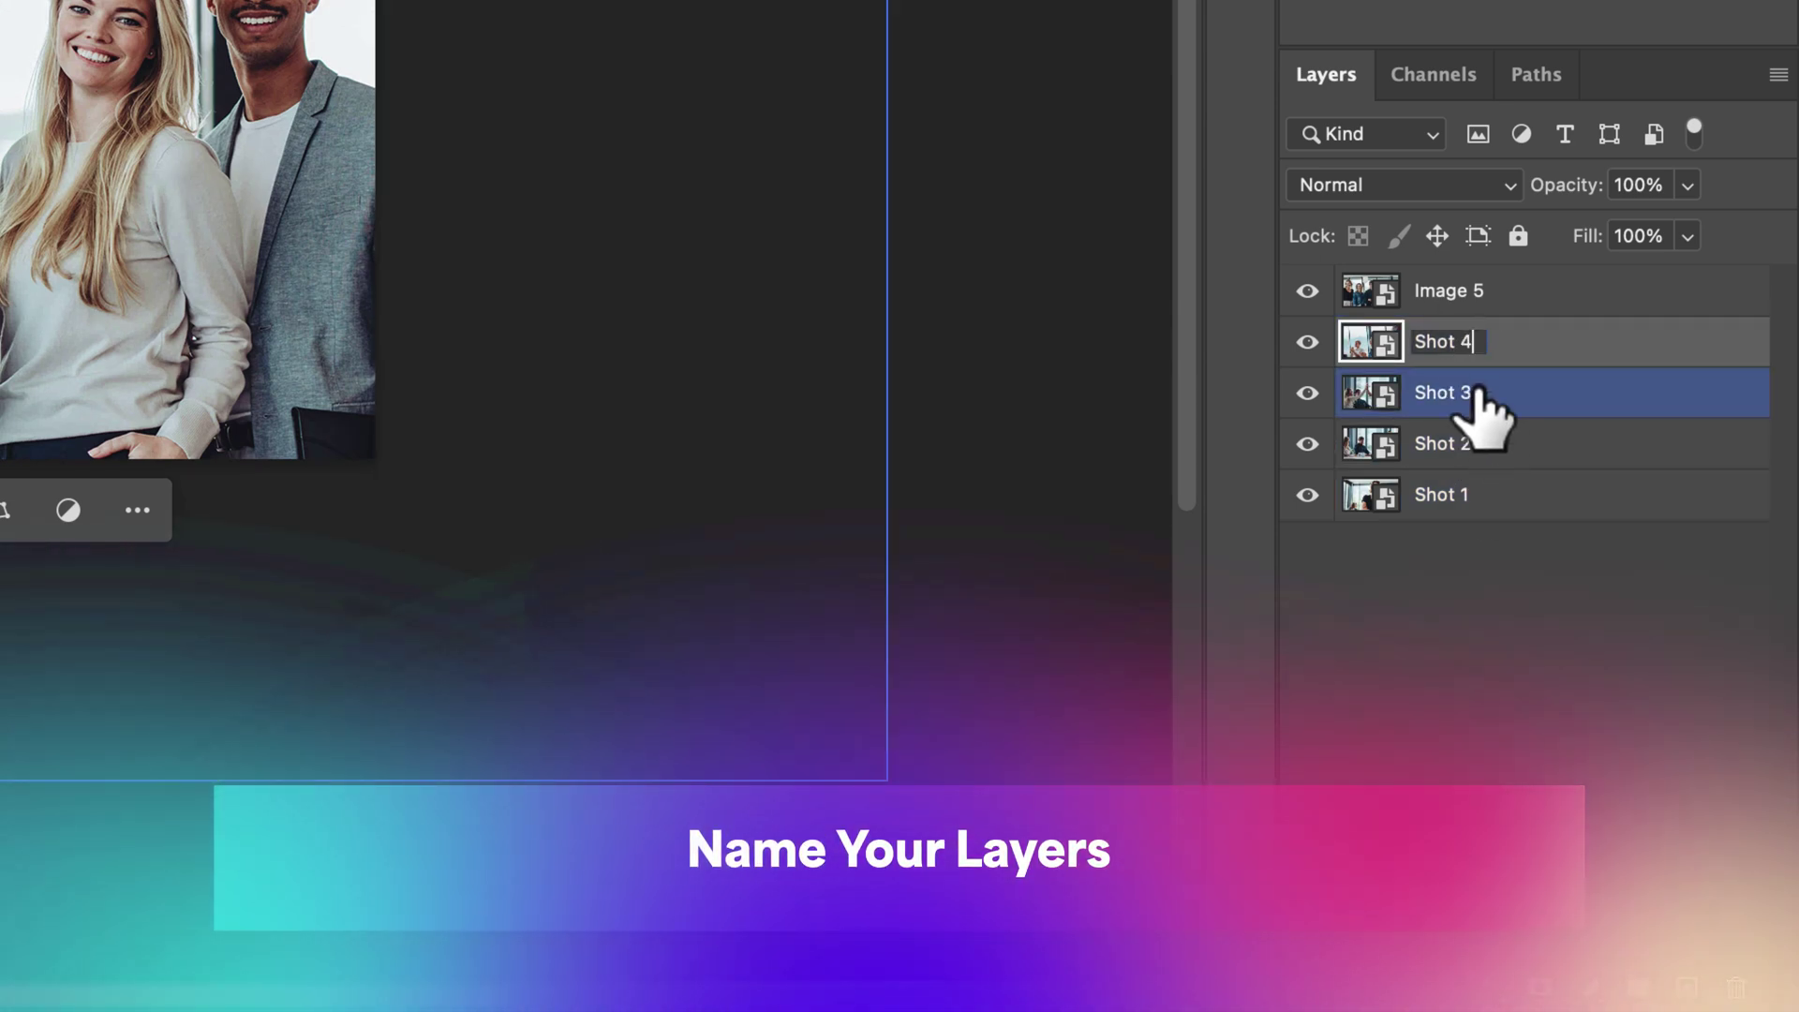
double_click(1443, 292)
type("Shot")
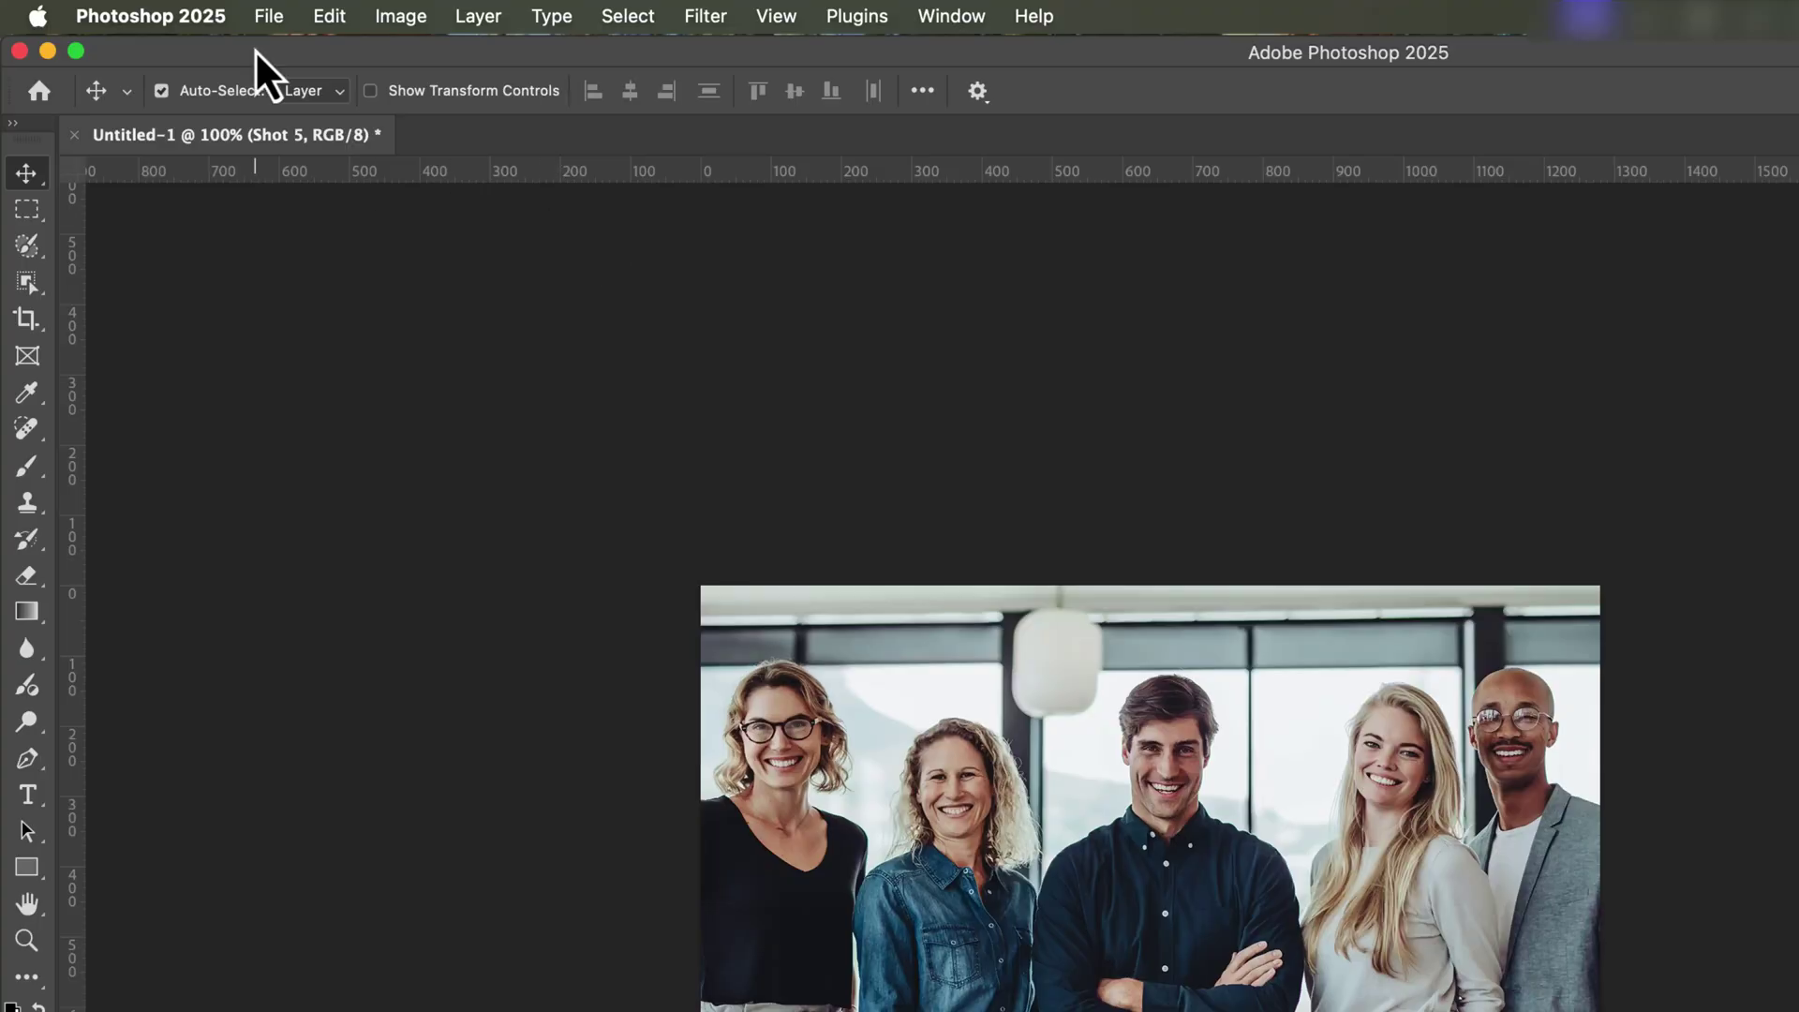
left_click(268, 16)
Save Untitled-1 under the name StoryShots as a PSD in PS Demo Files.
left_click(309, 303)
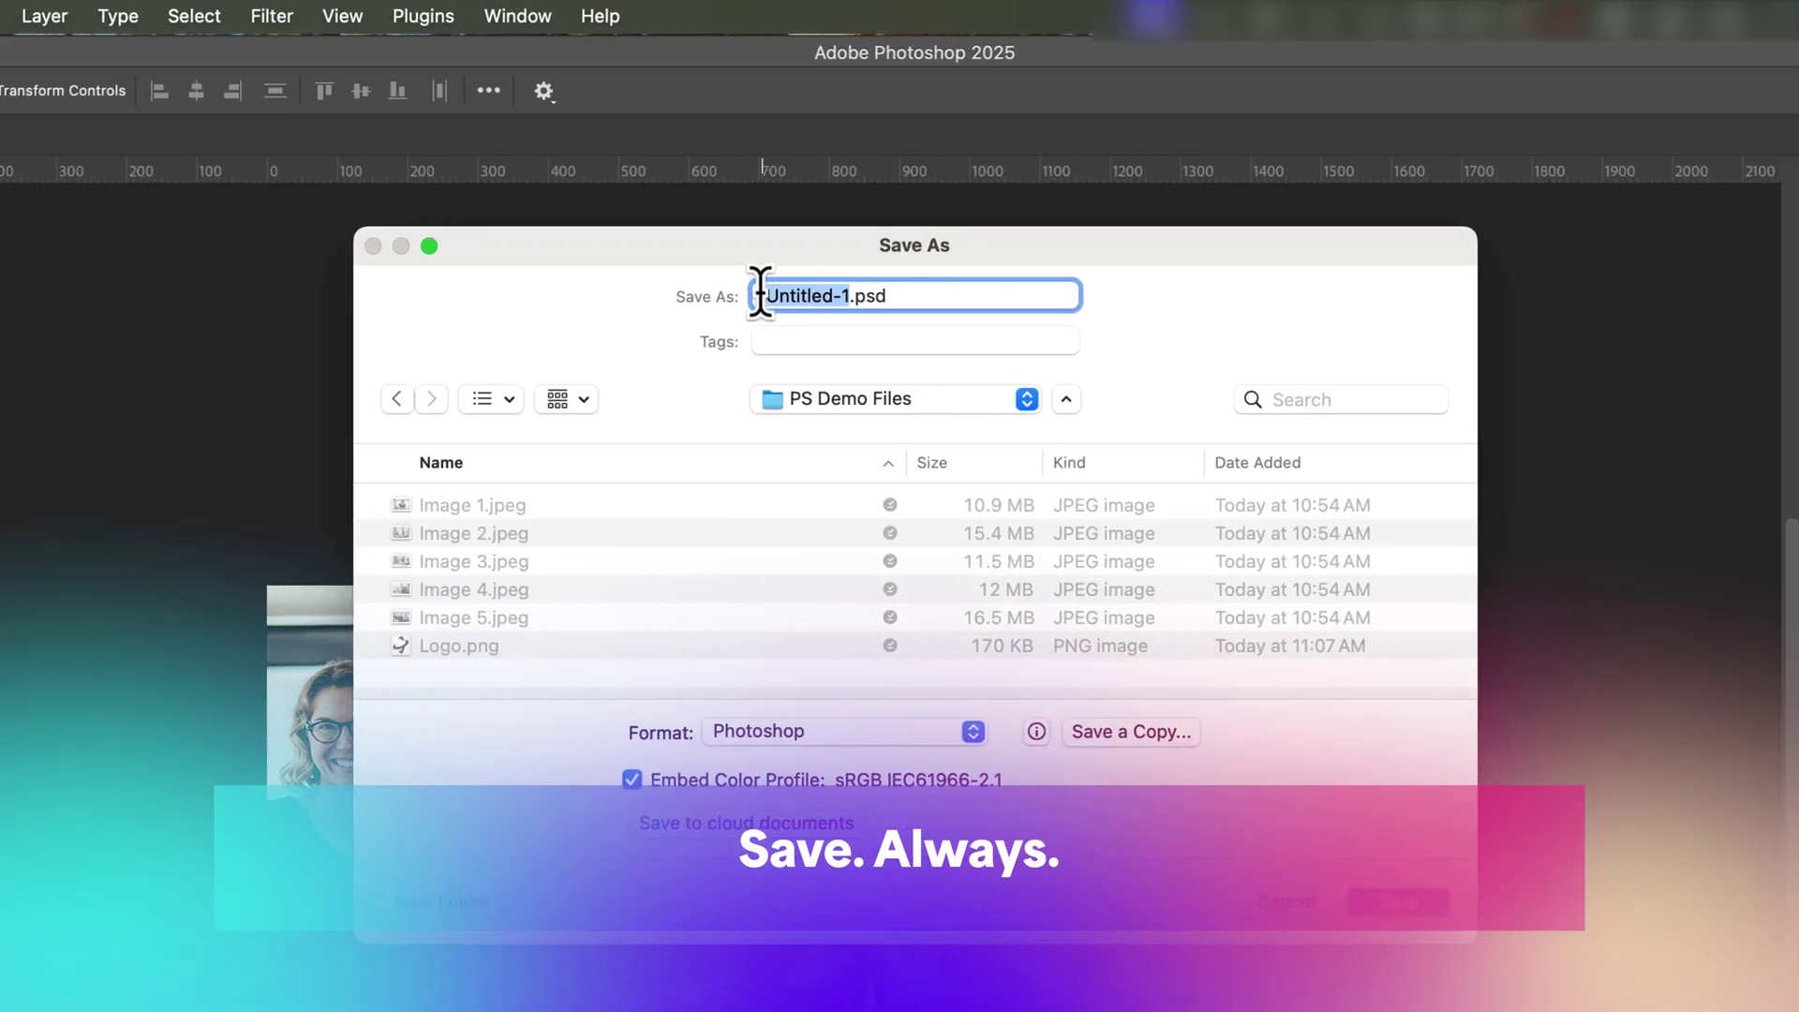
type("Story")
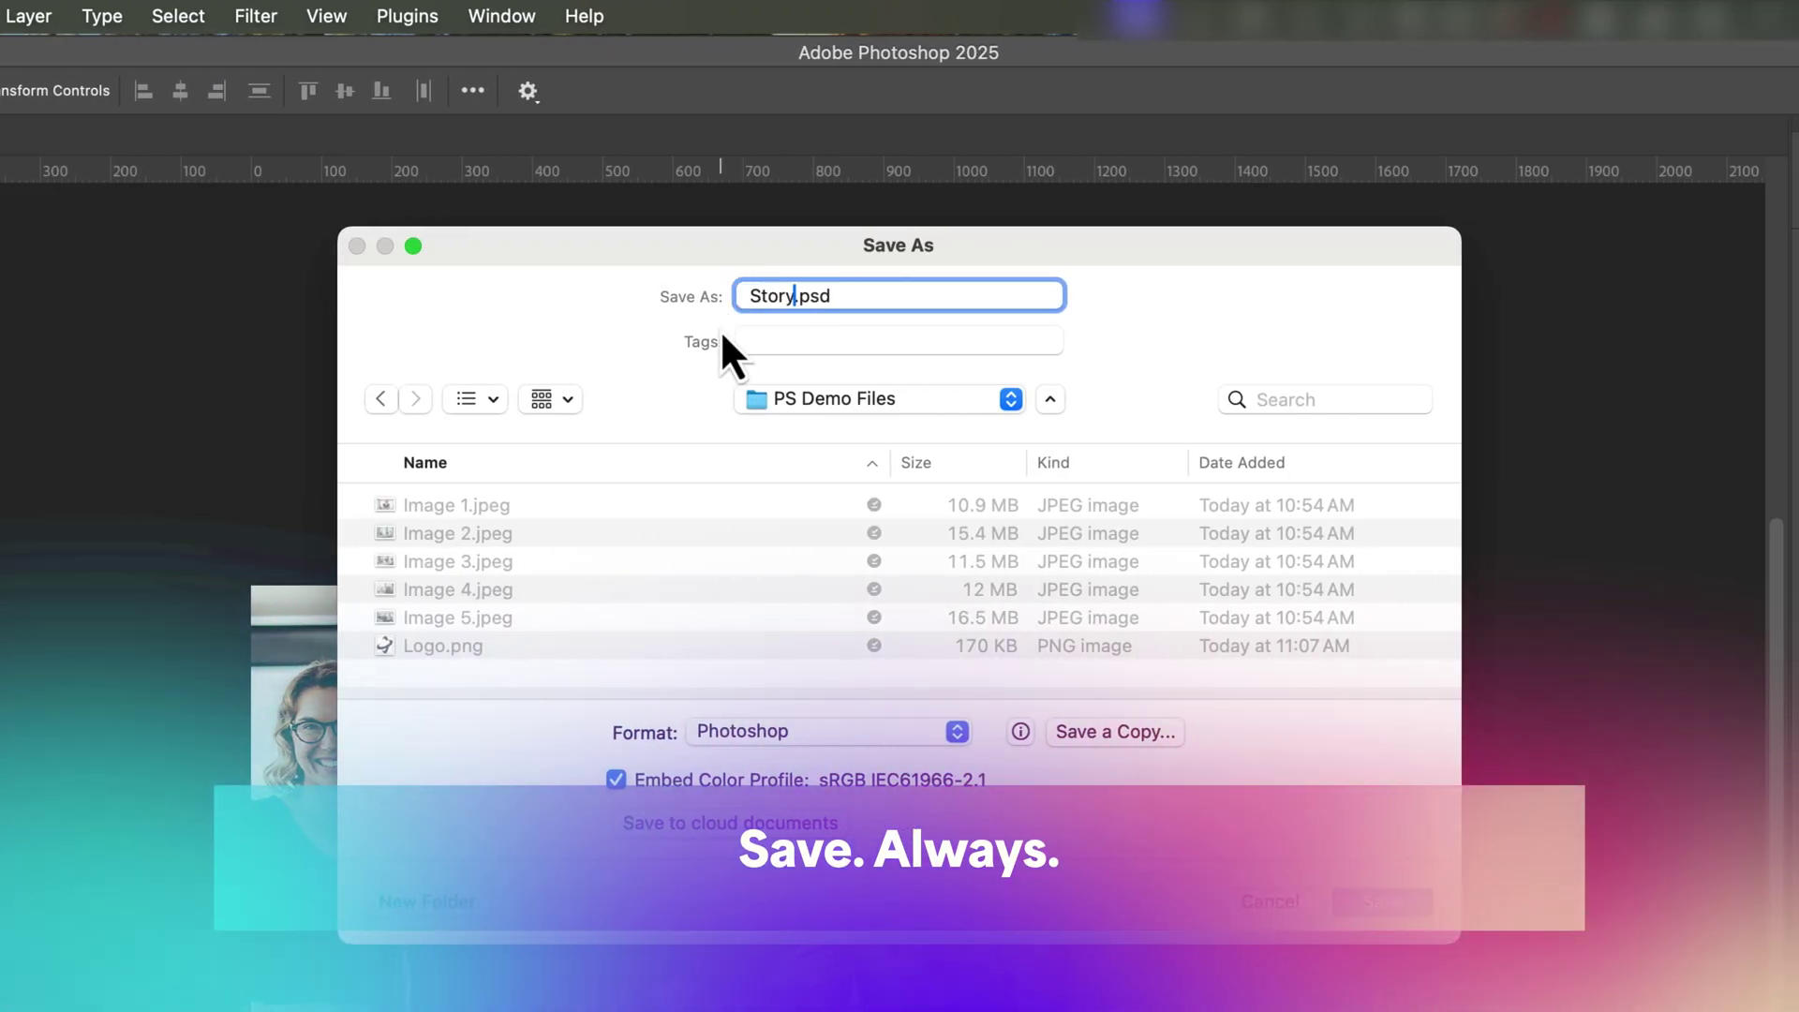
type("Shots")
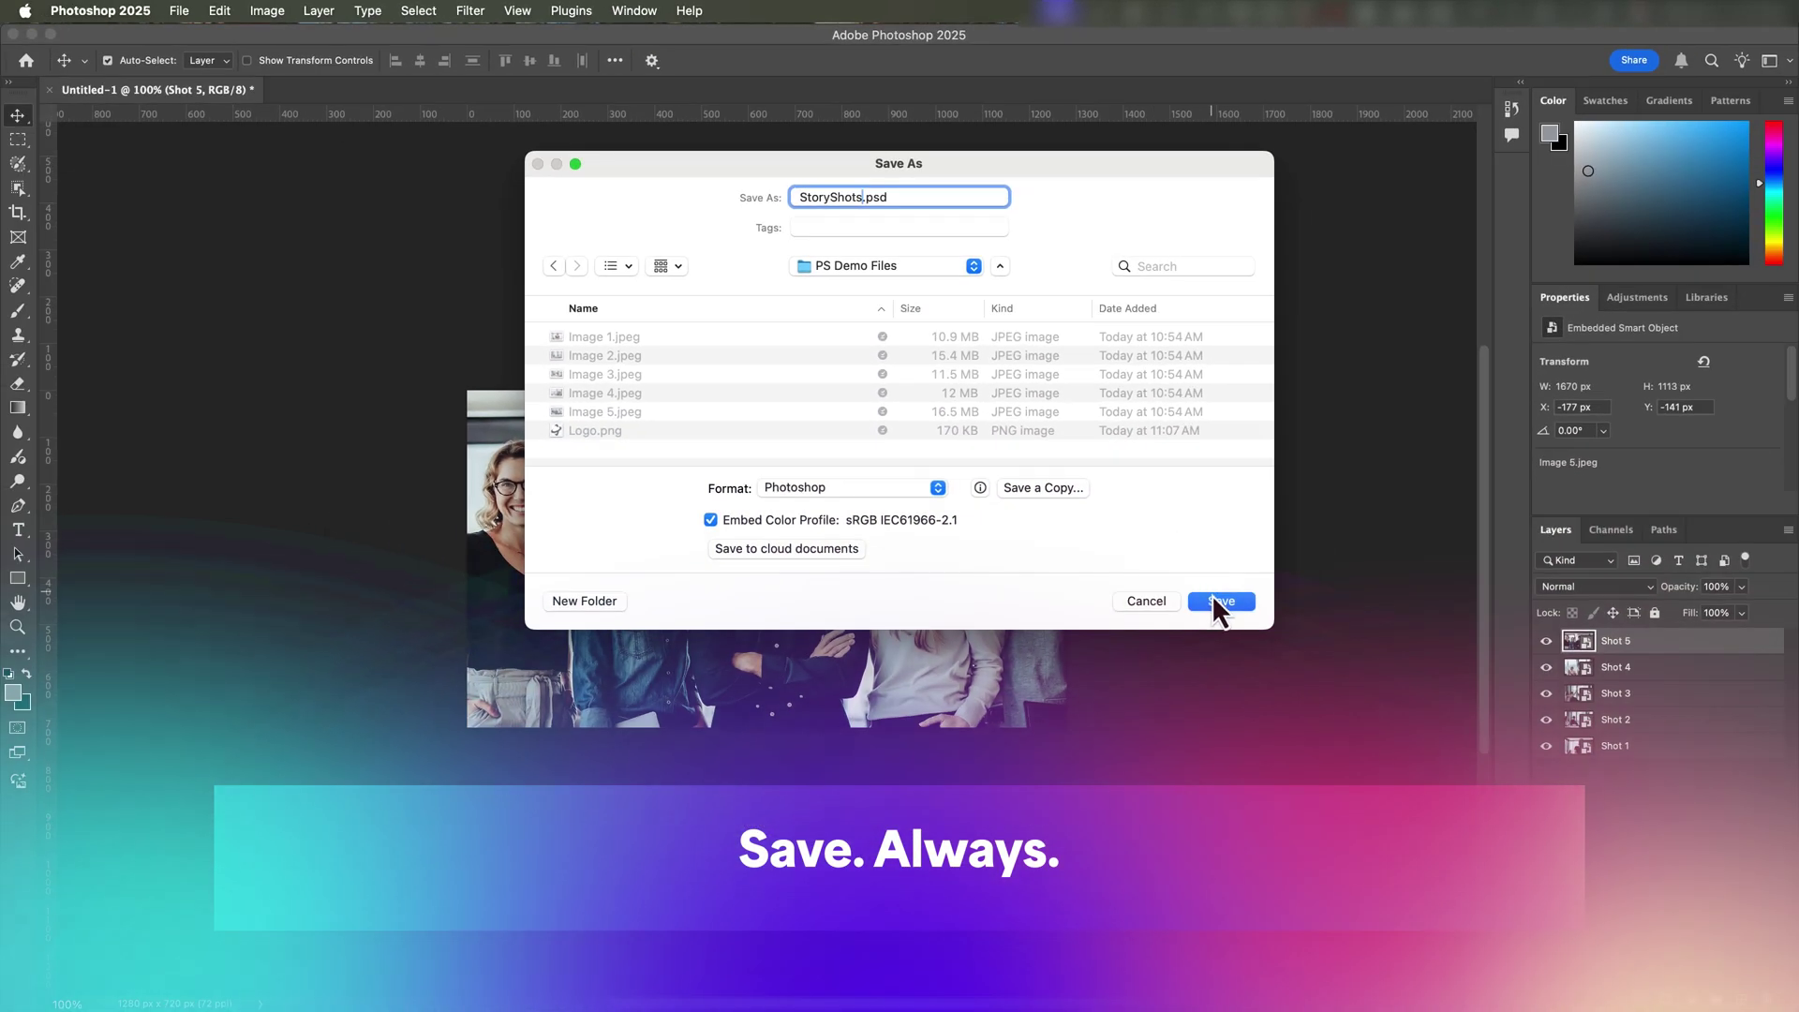
left_click(1360, 859)
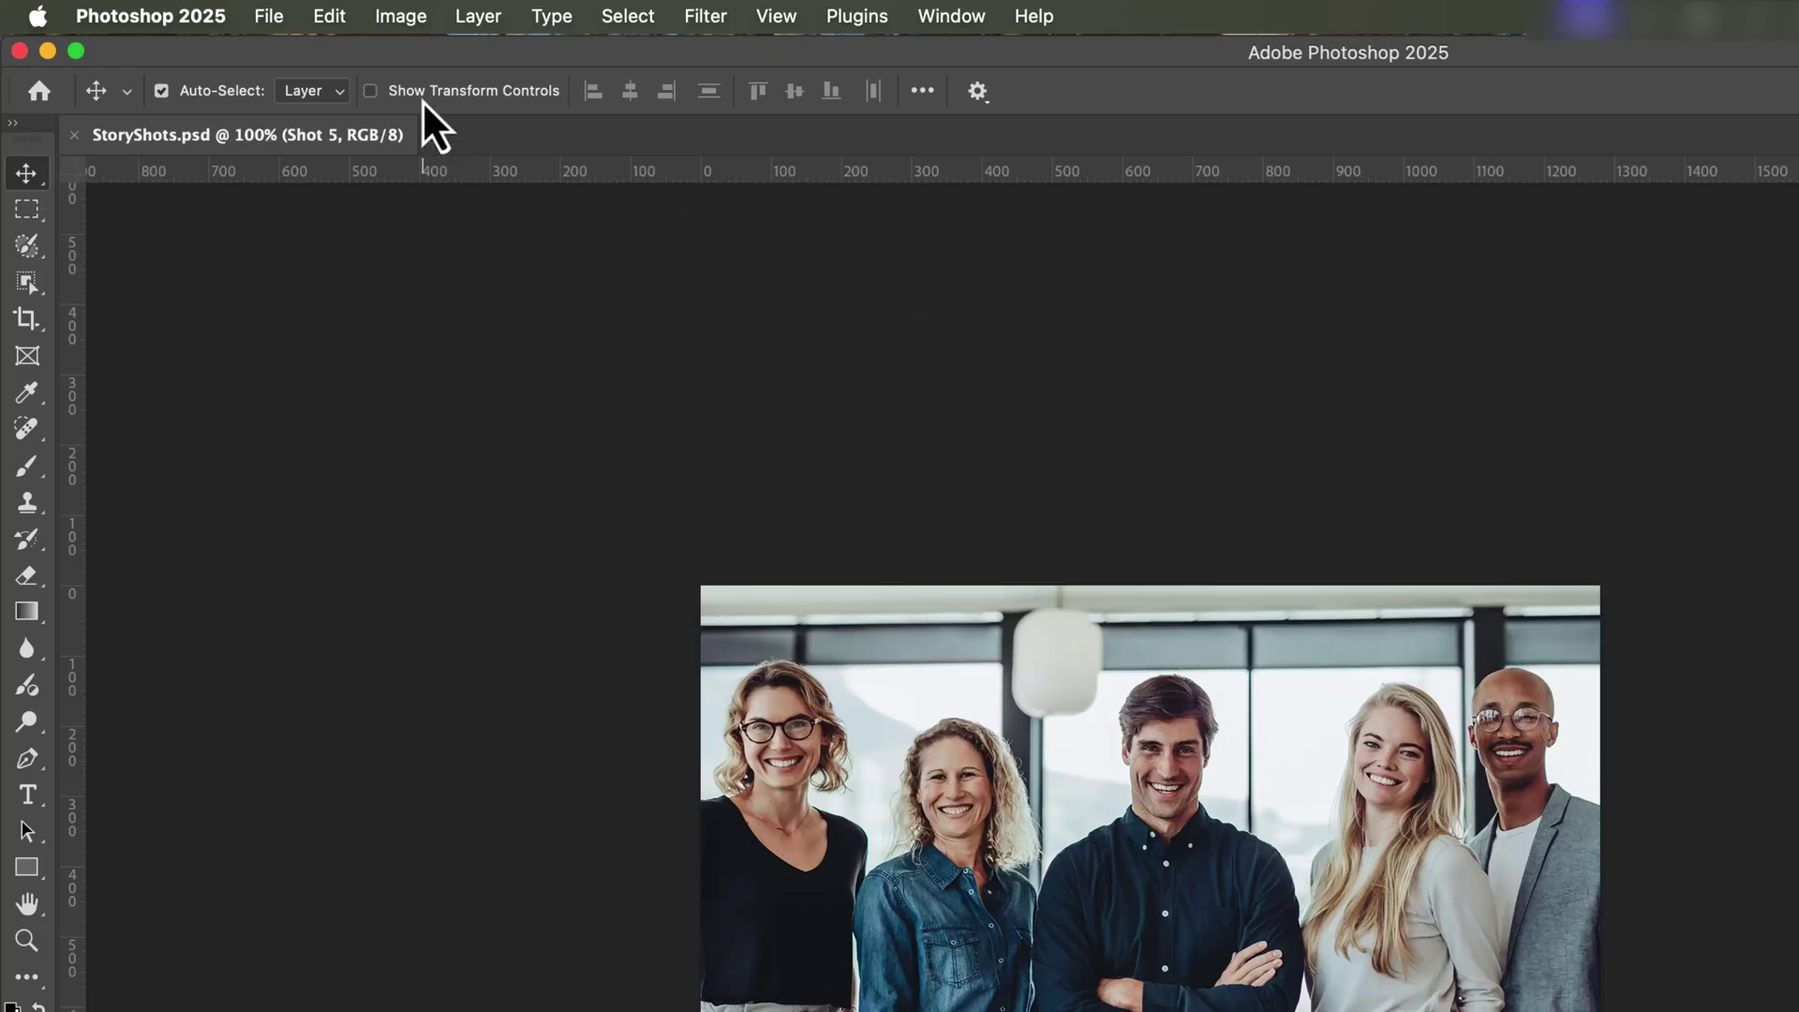
Start Export Layers to Files with a new Exported Images folder as the destination.
left_click(270, 16)
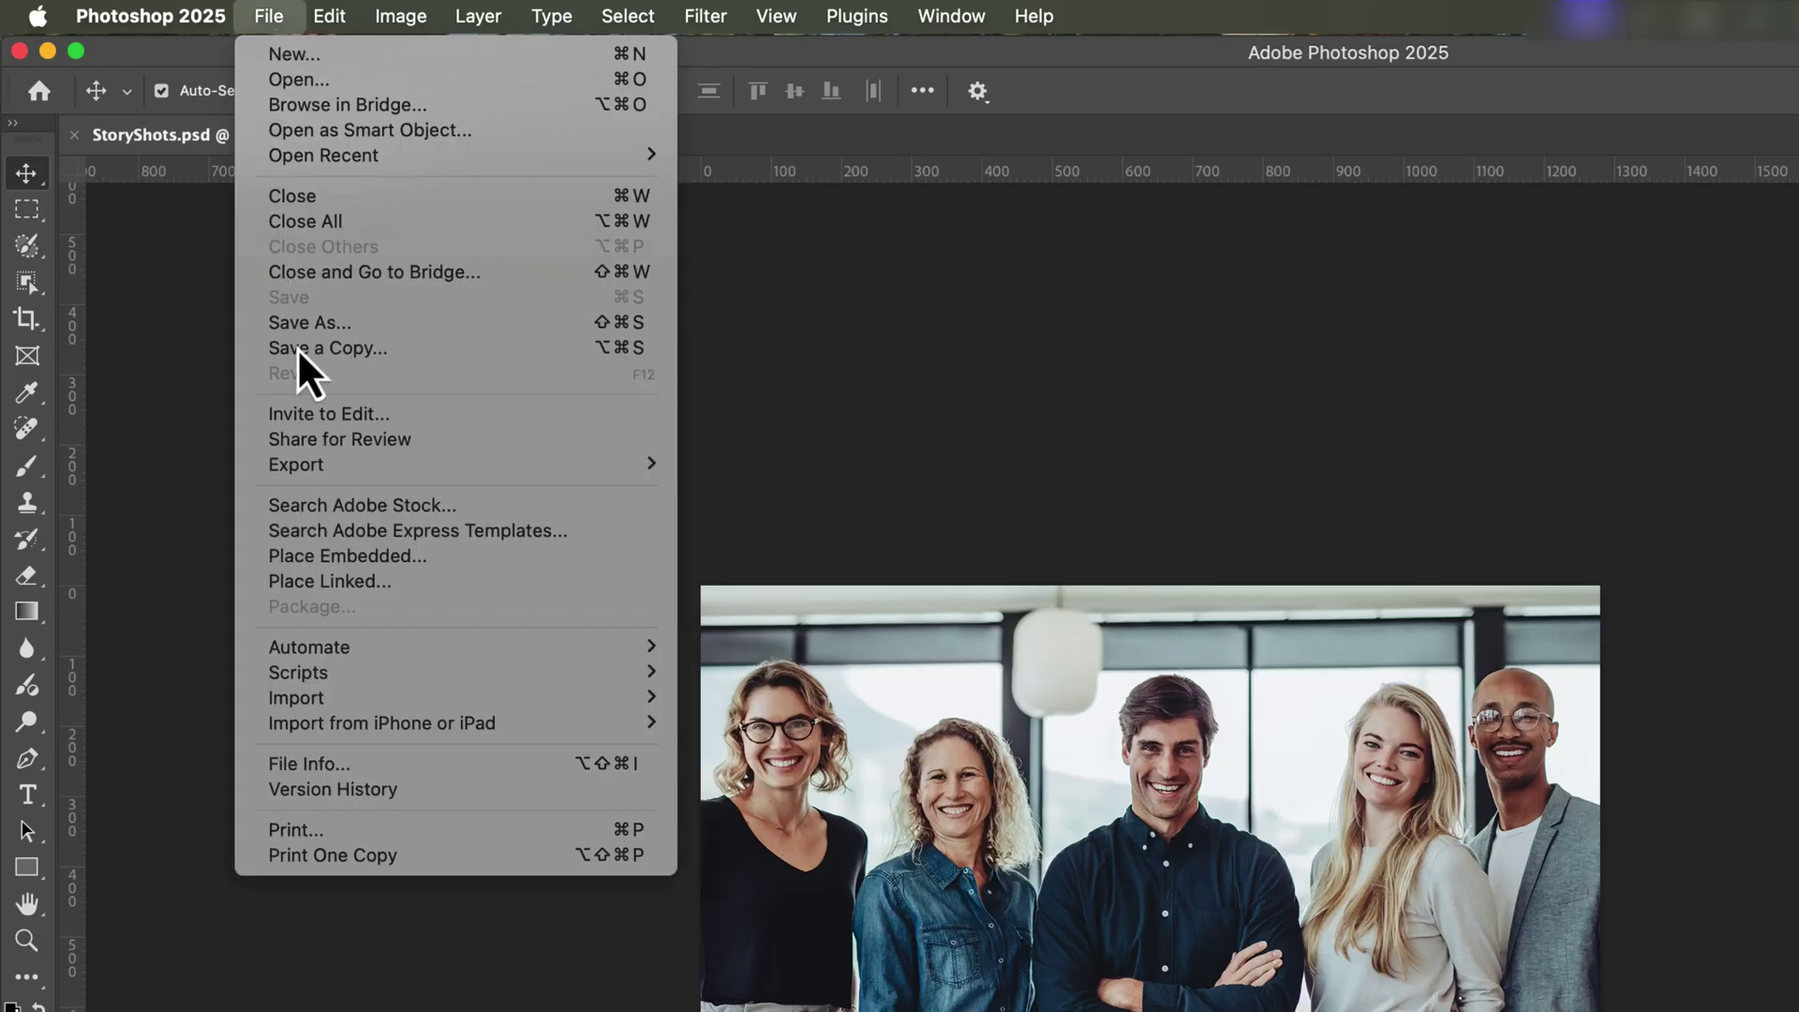
mouse_move(313, 467)
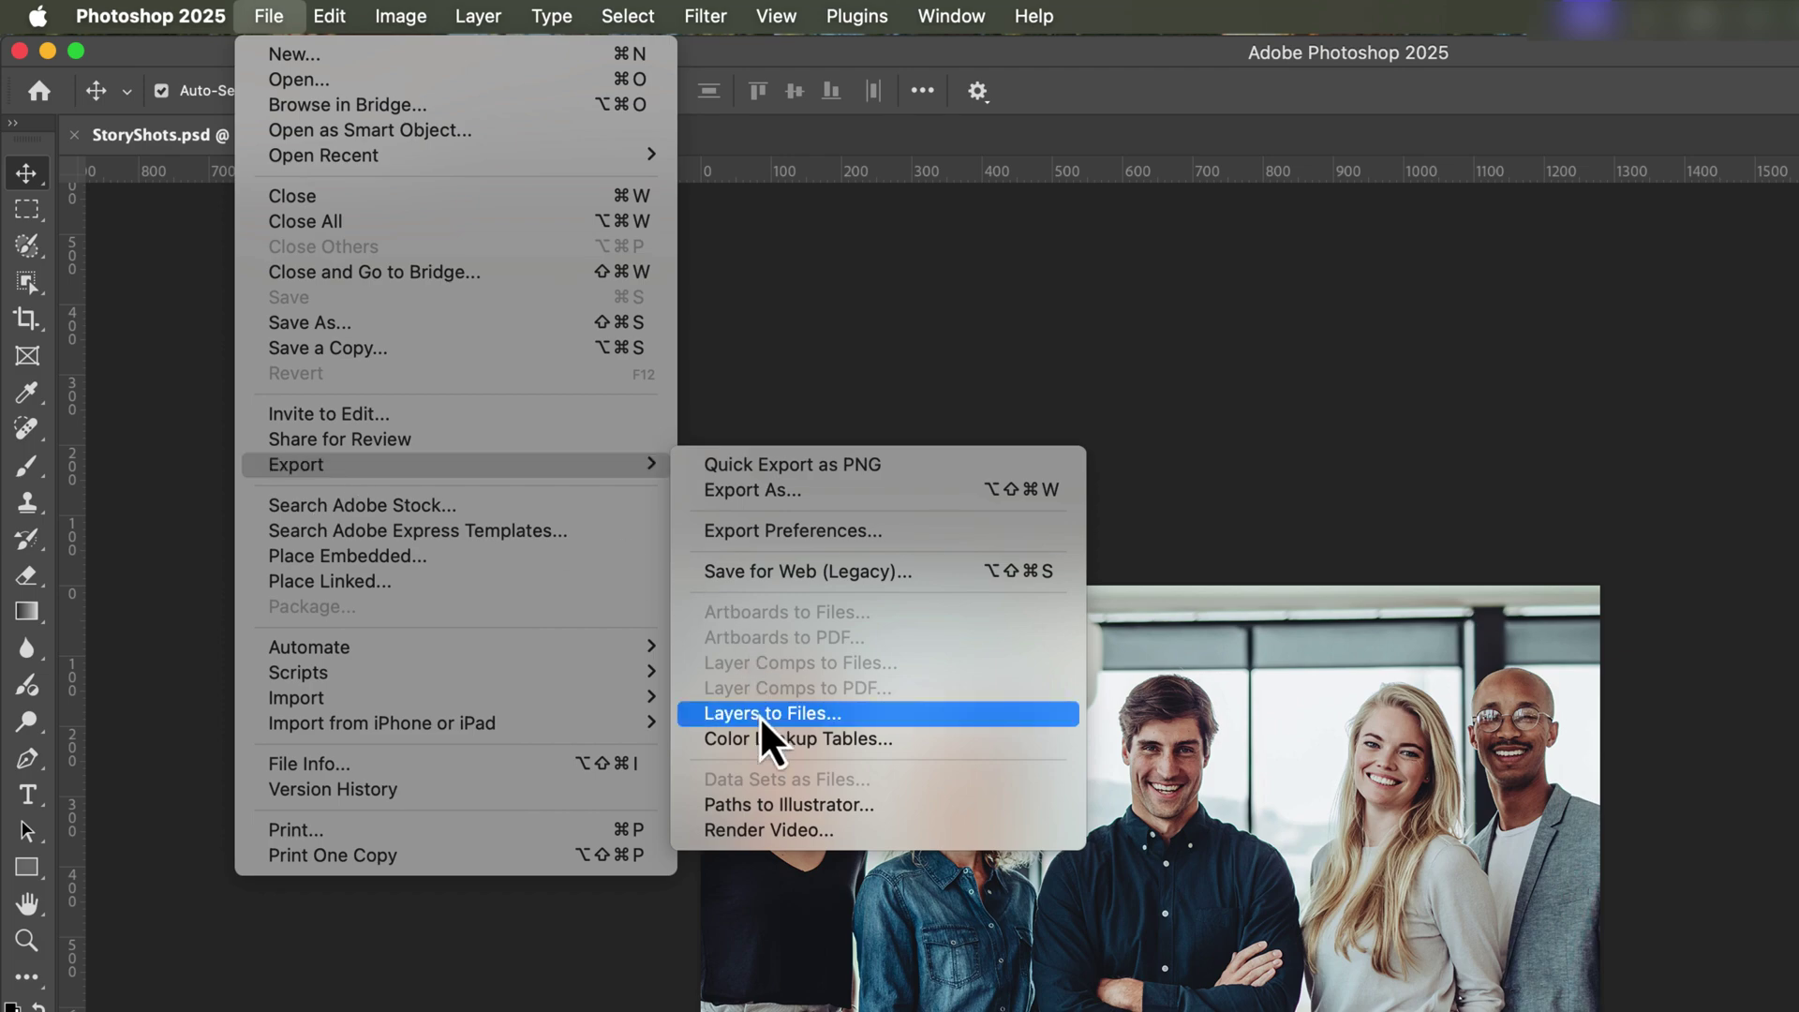
left_click(759, 716)
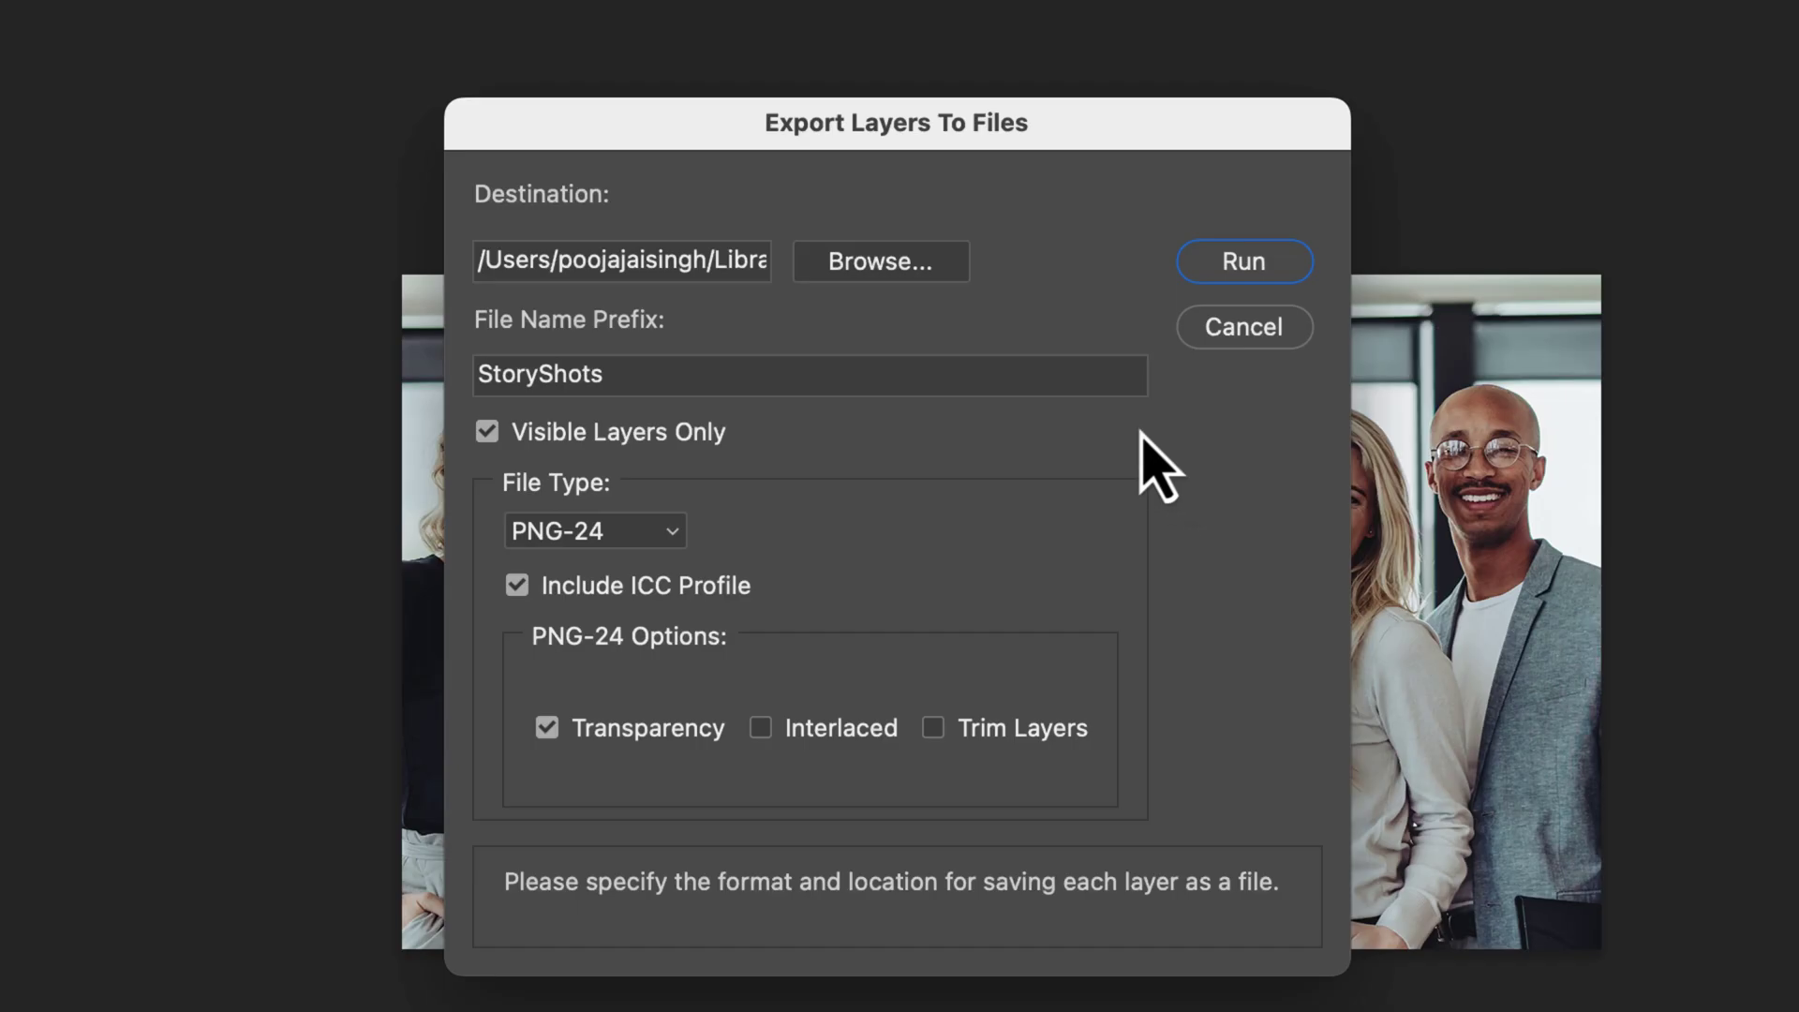
left_click(881, 267)
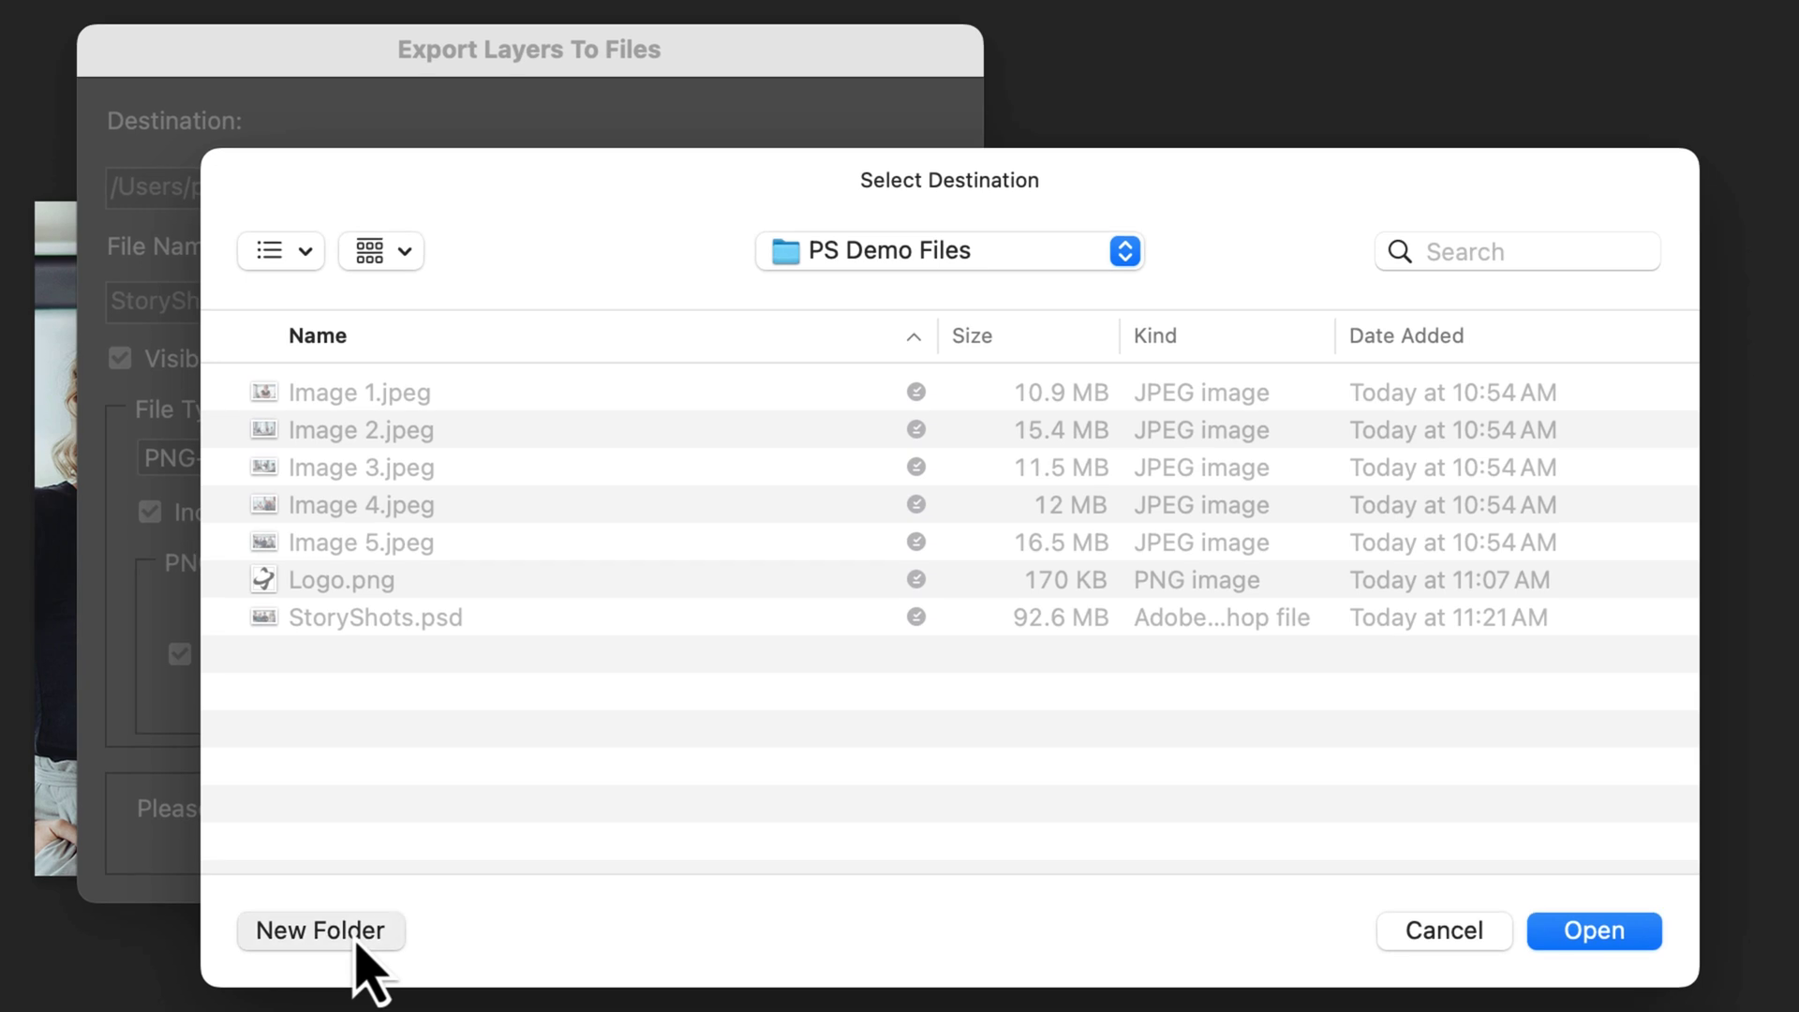
left_click(356, 944)
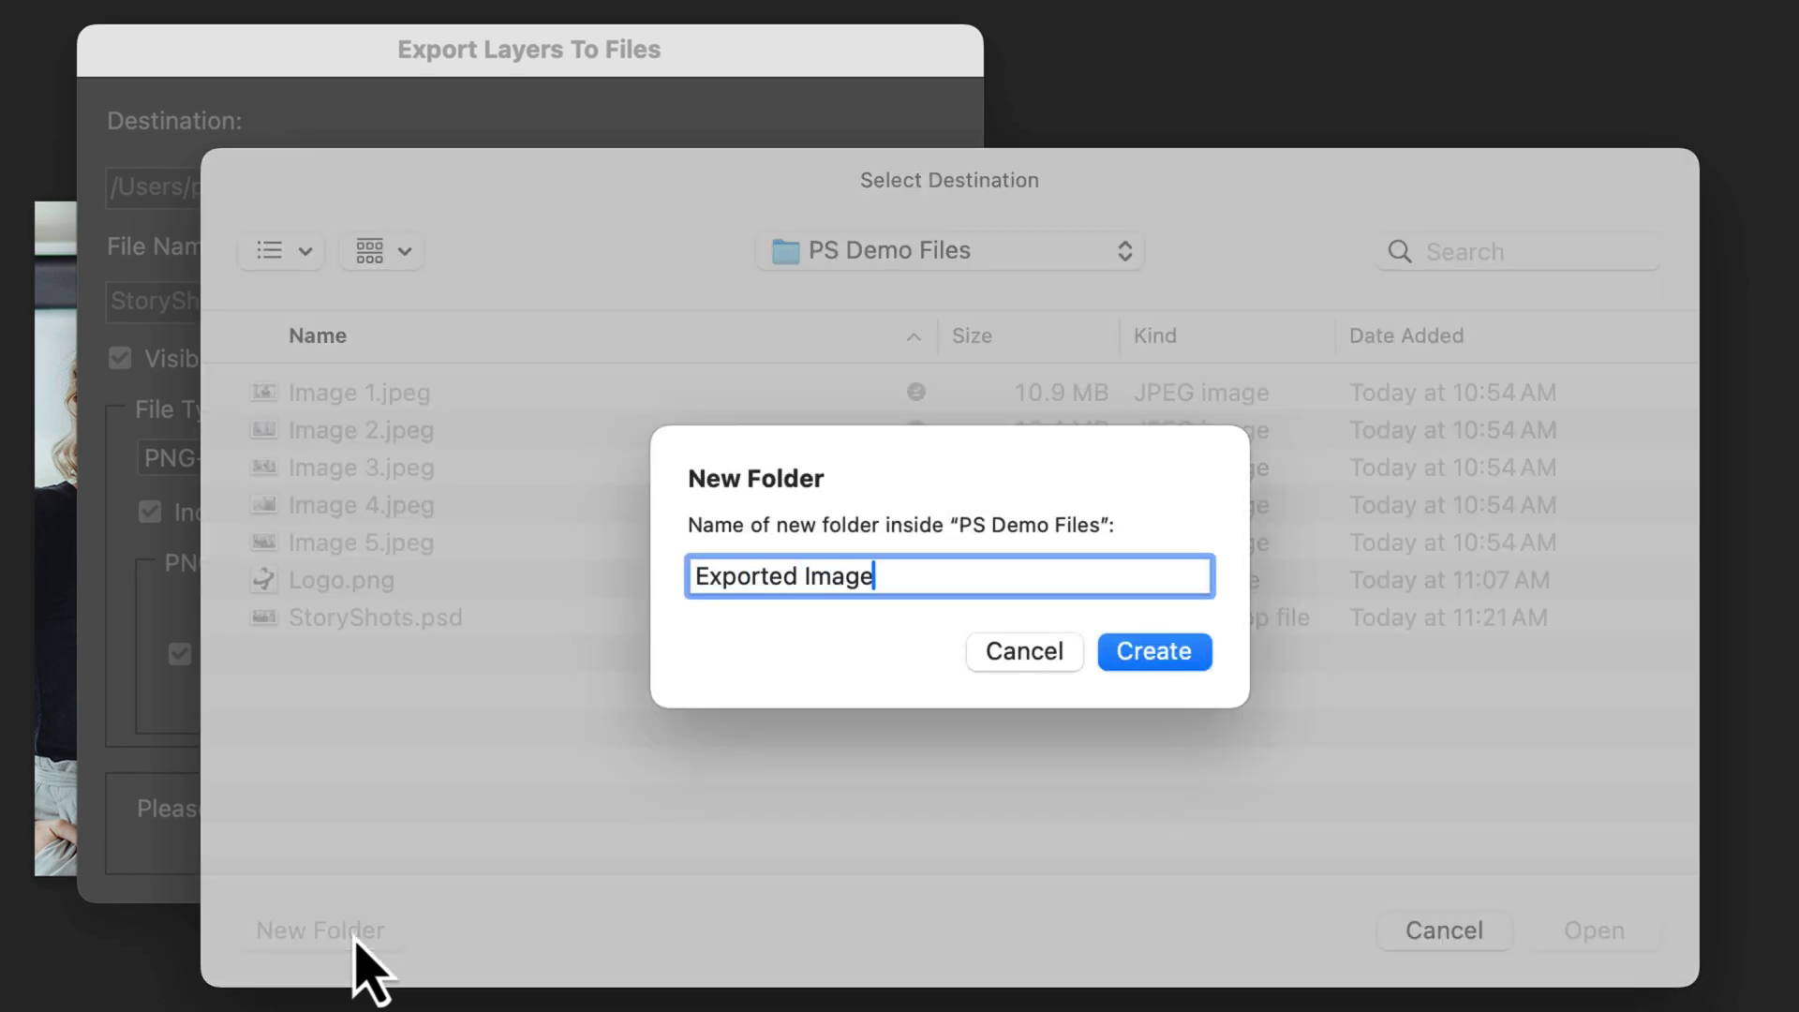
type("Exported Images")
left_click(1179, 662)
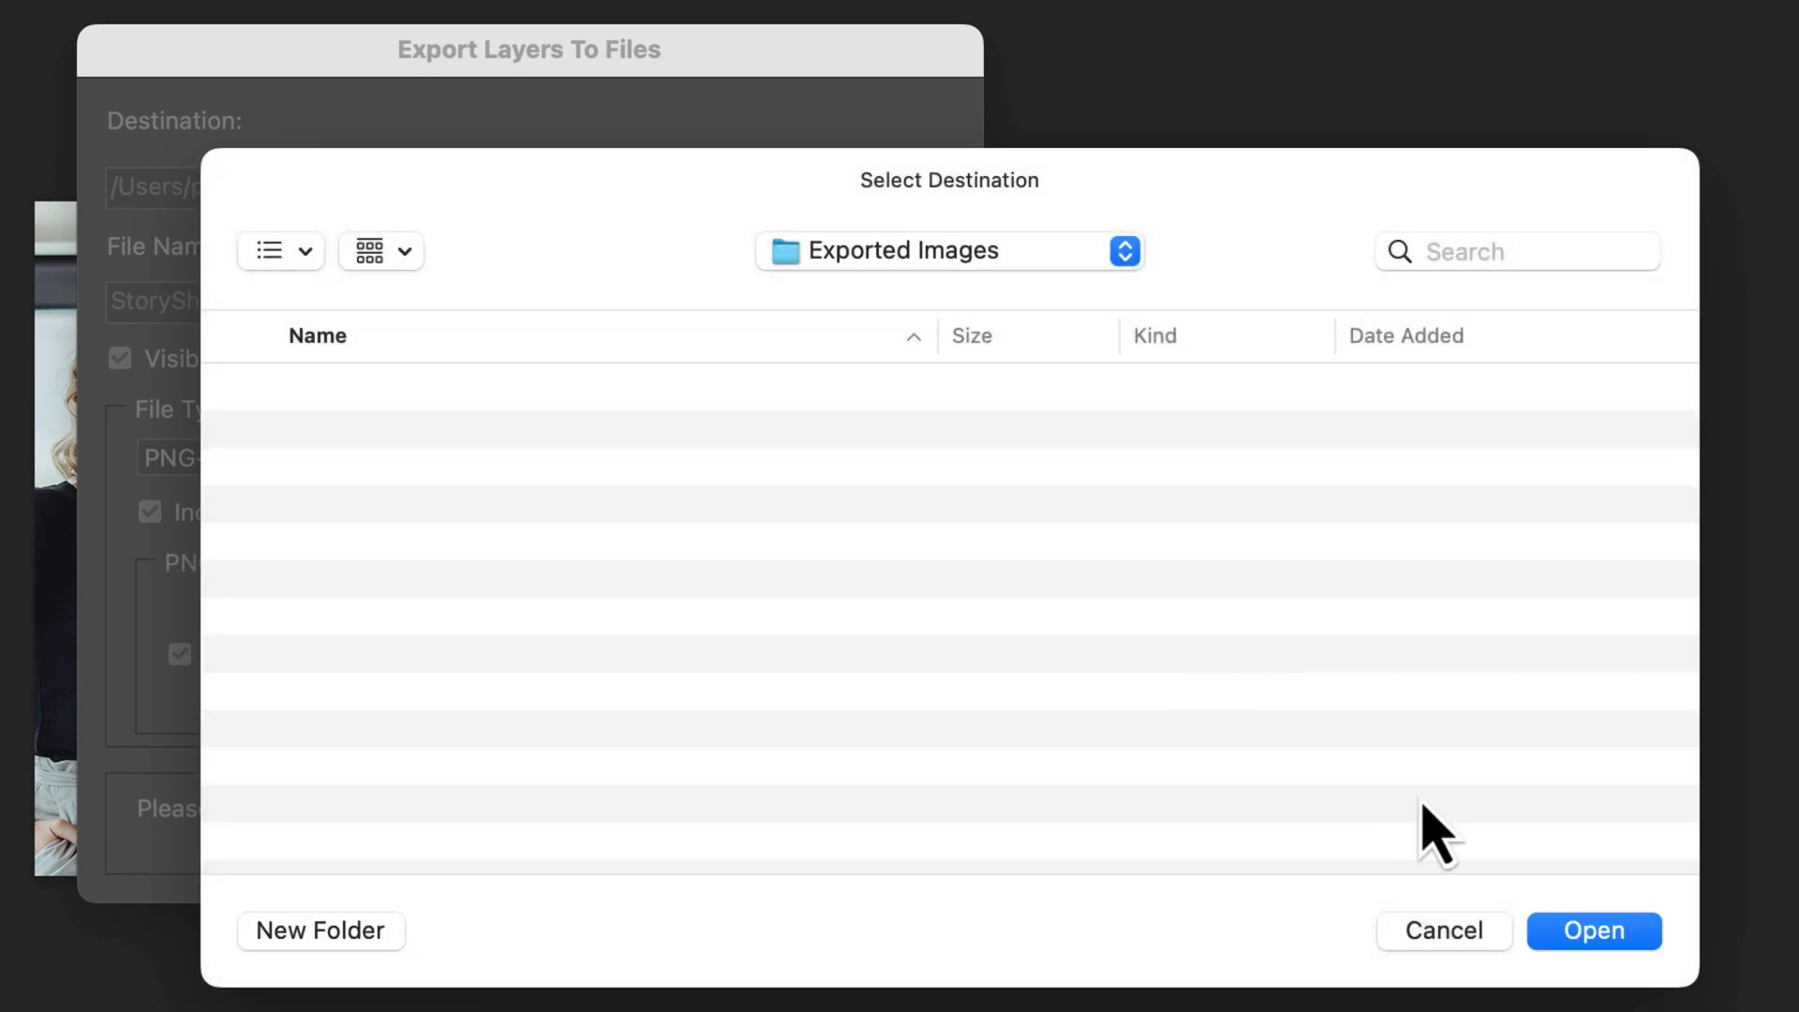
left_click(1604, 937)
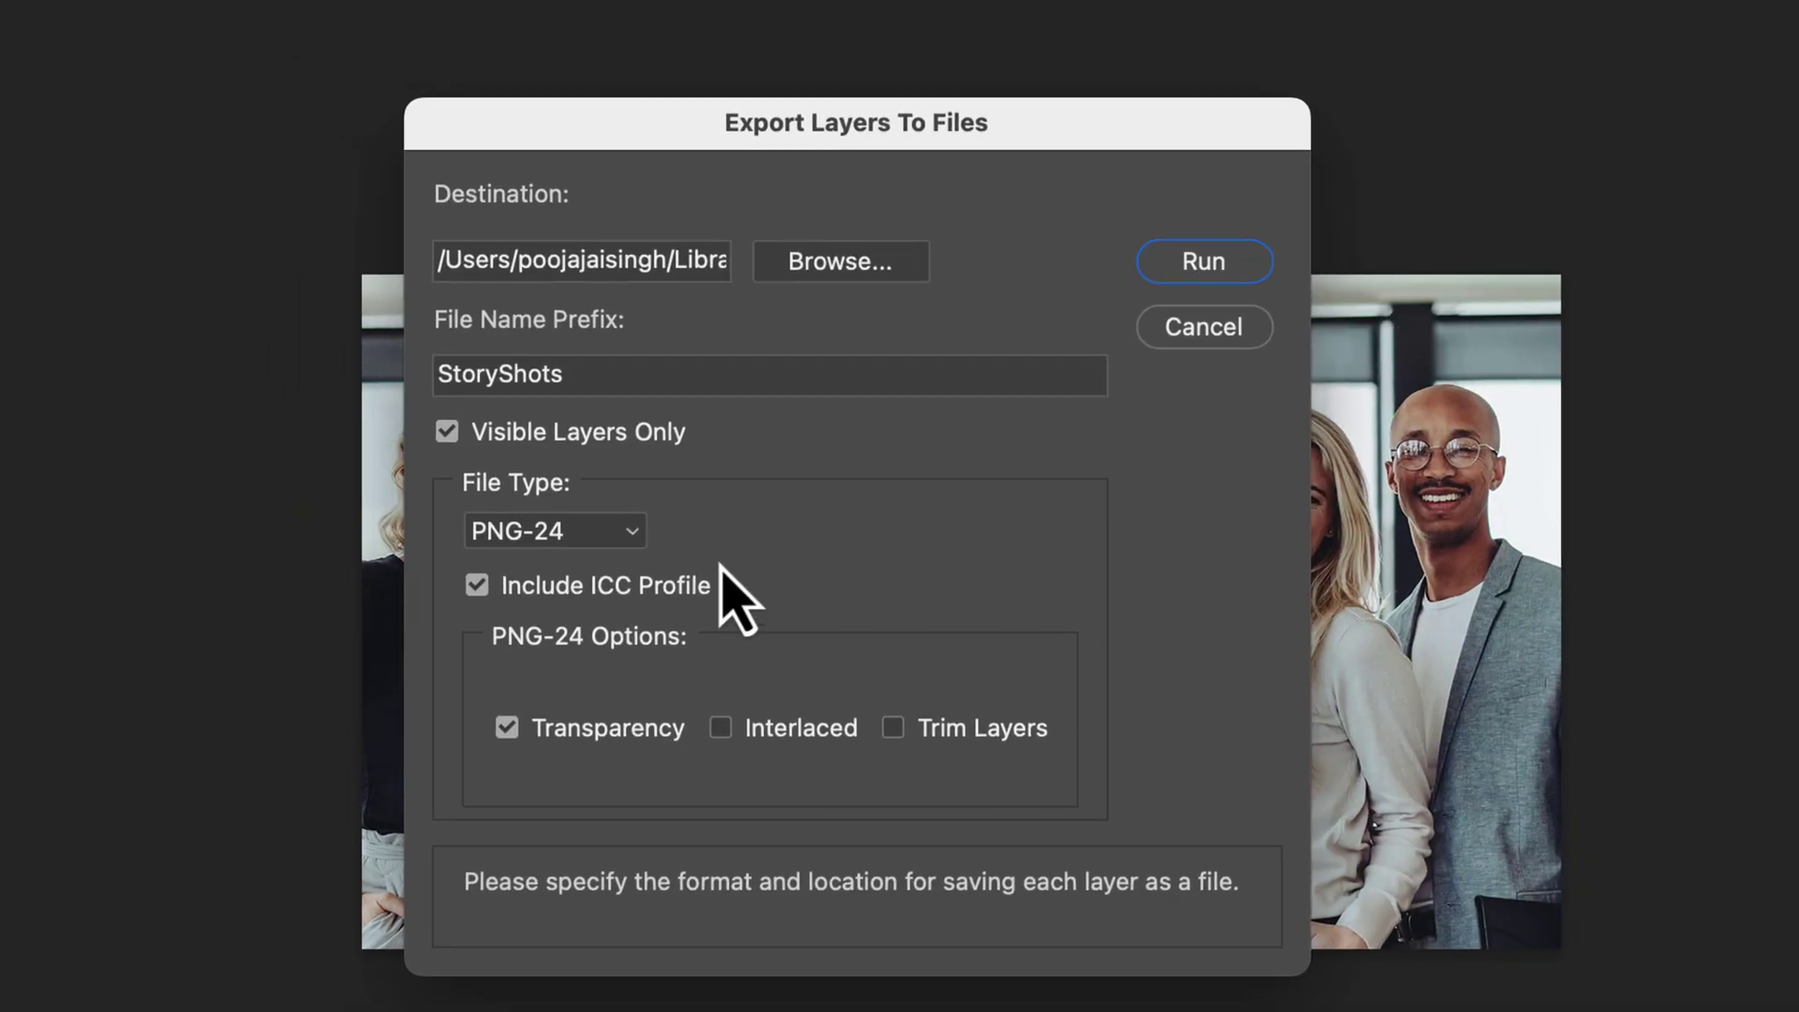
Export the layers as JPEG files and open the Exported Images folder.
left_click(633, 531)
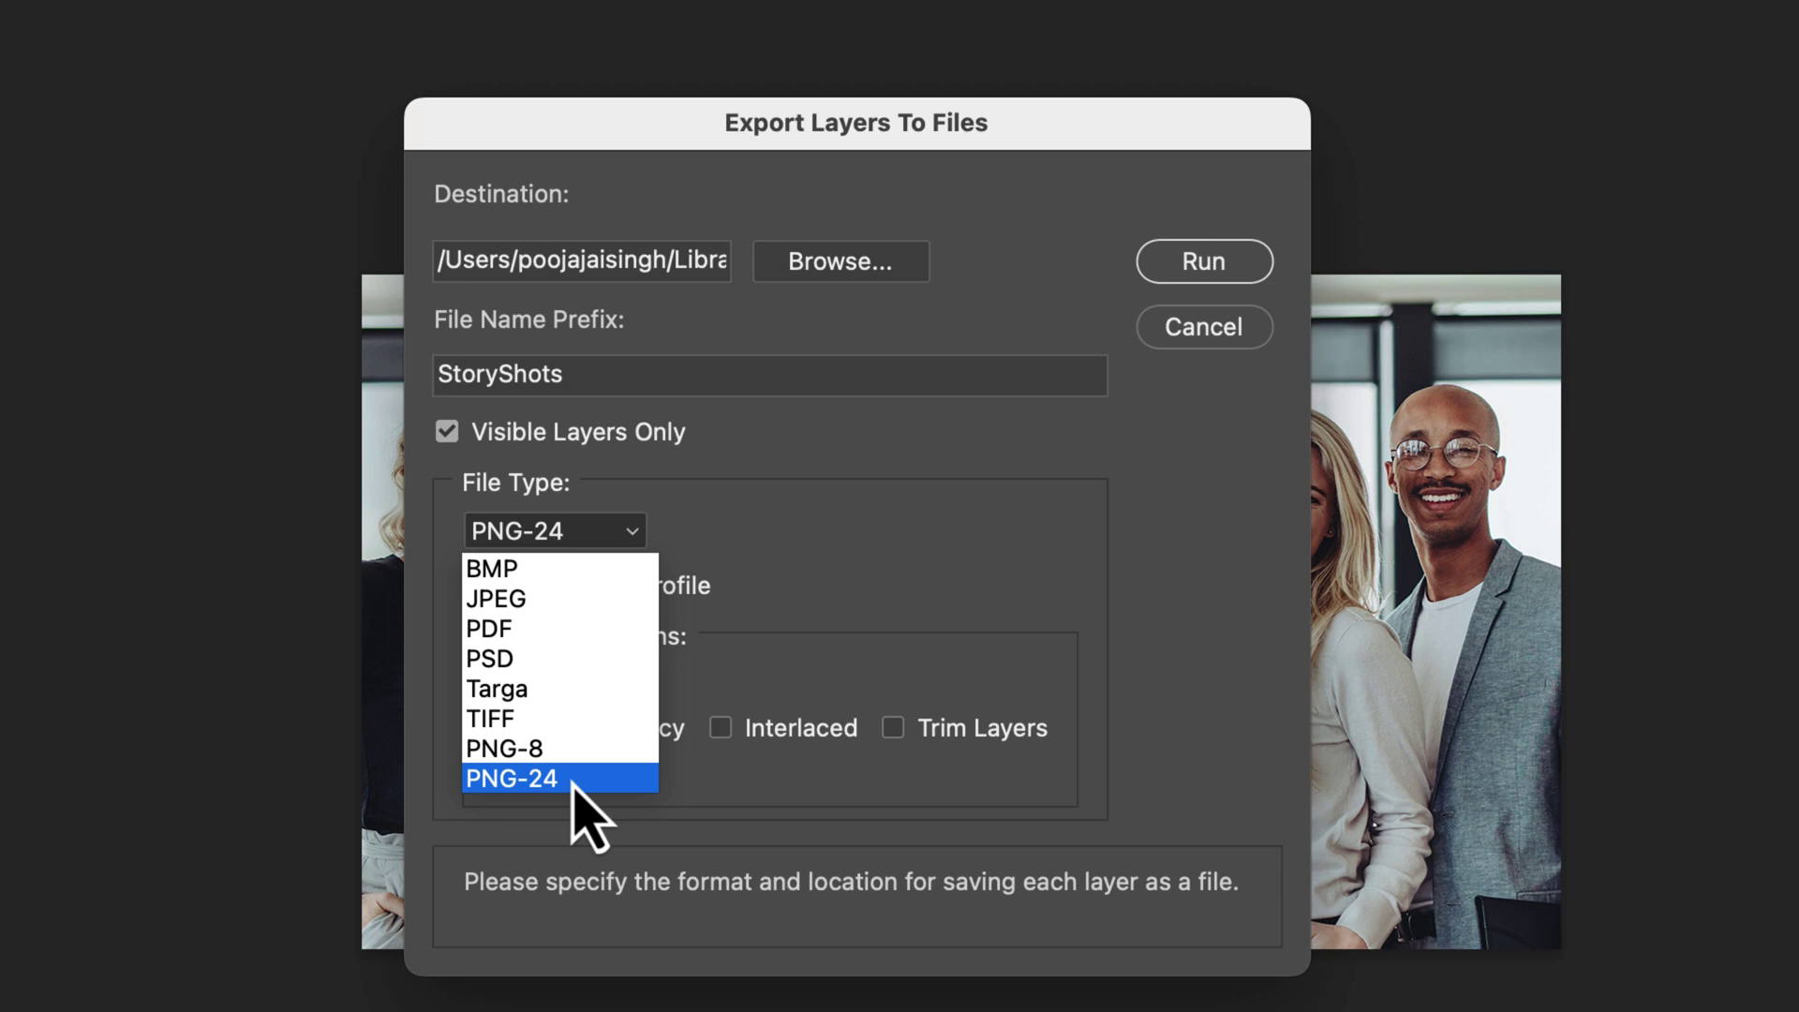
left_click(545, 599)
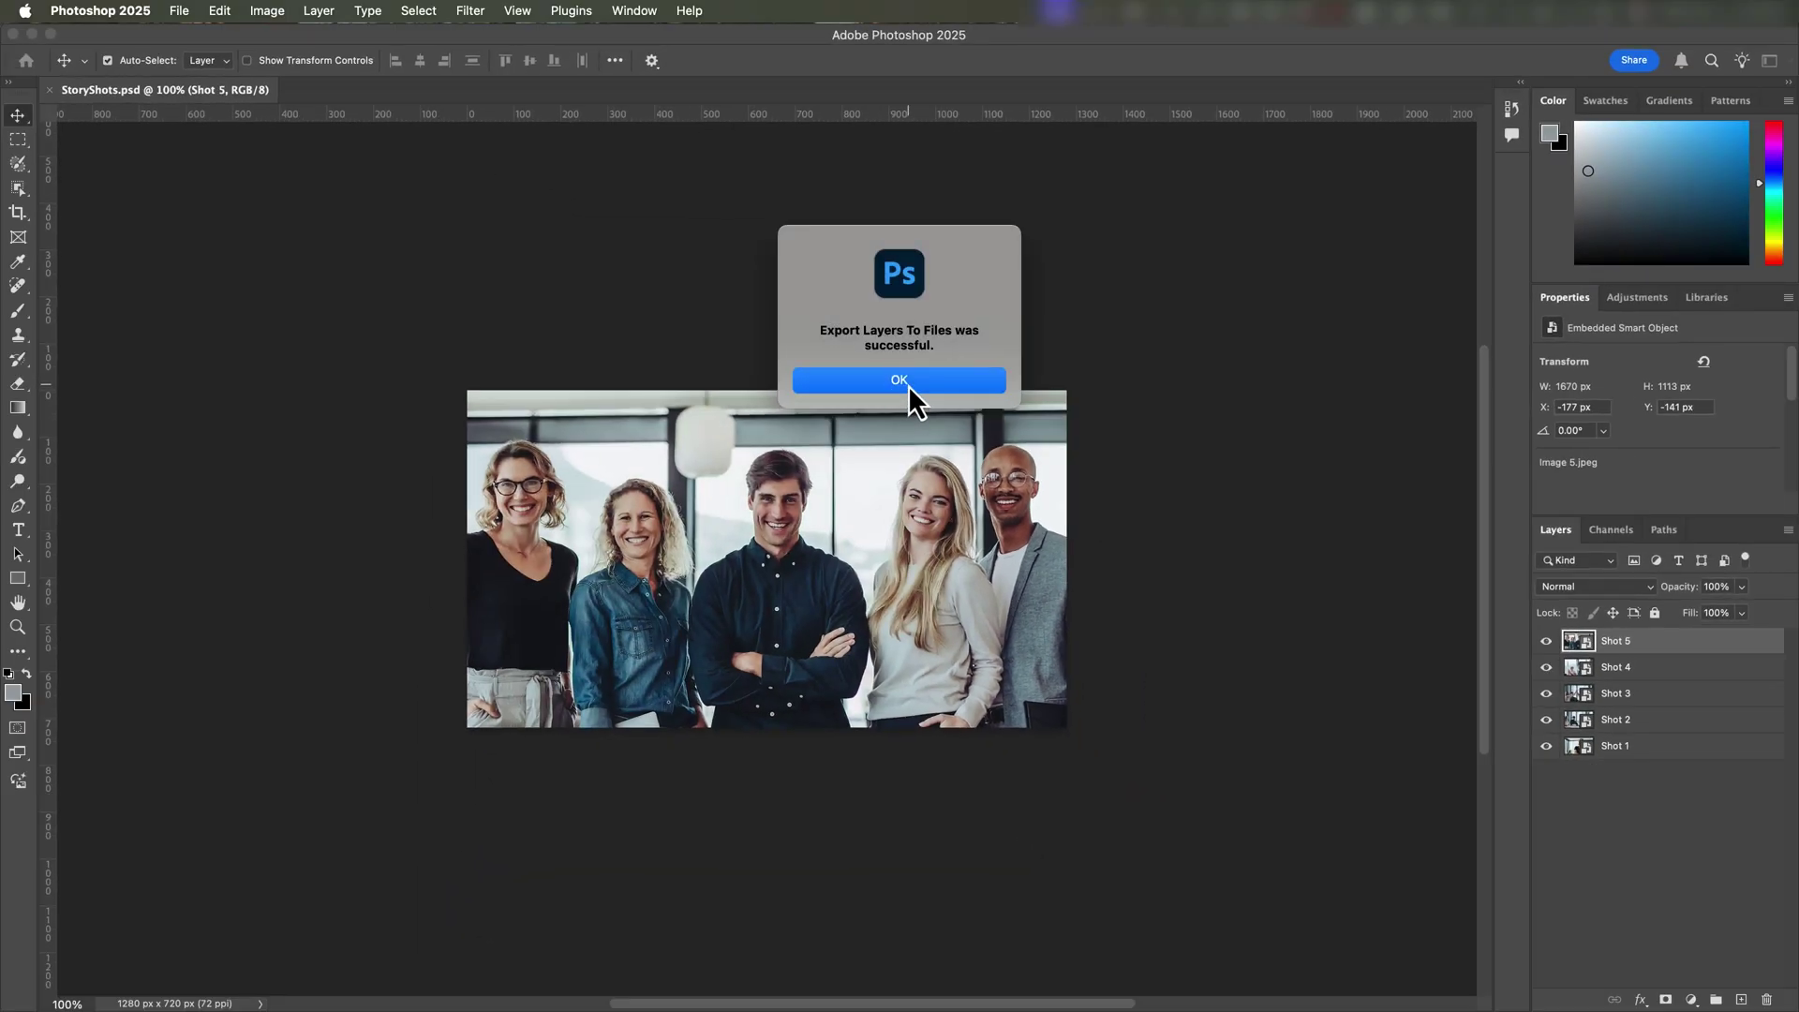
left_click(905, 384)
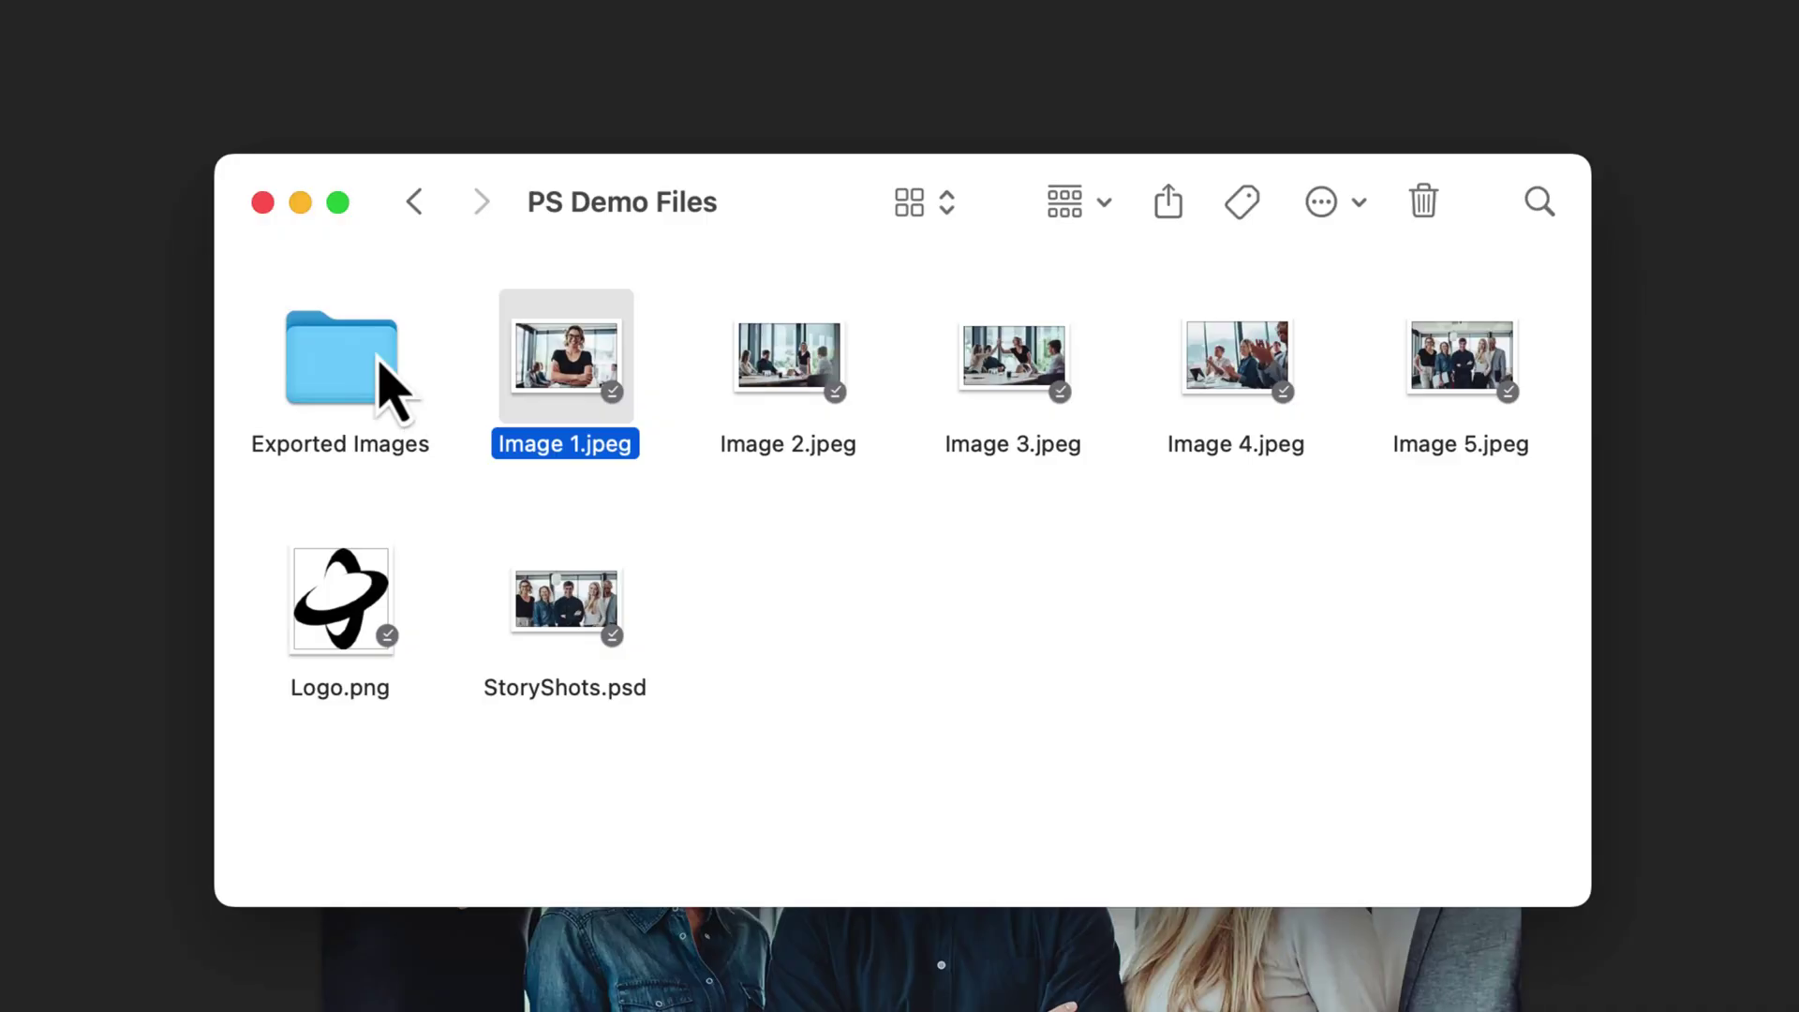
double_click(378, 362)
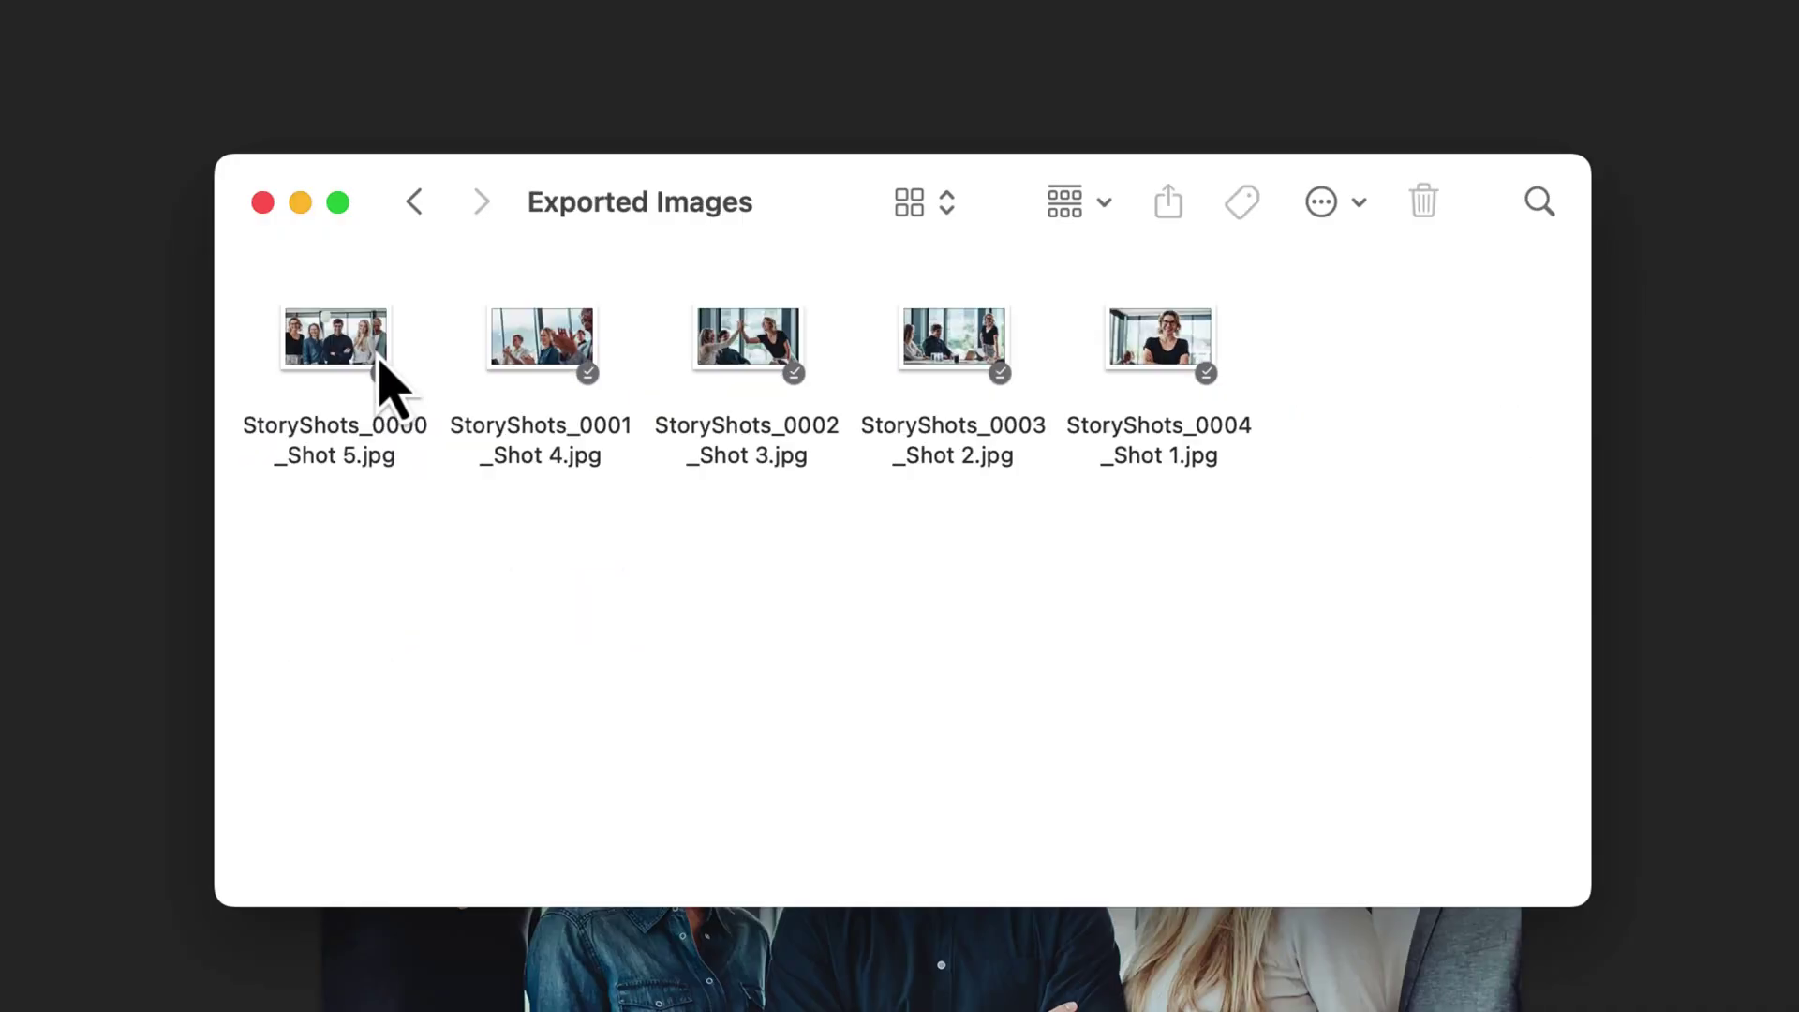
Show Exported Images in gallery view, enlarge the window, and preview Shot 1 back through Shot 5.
left_click(923, 212)
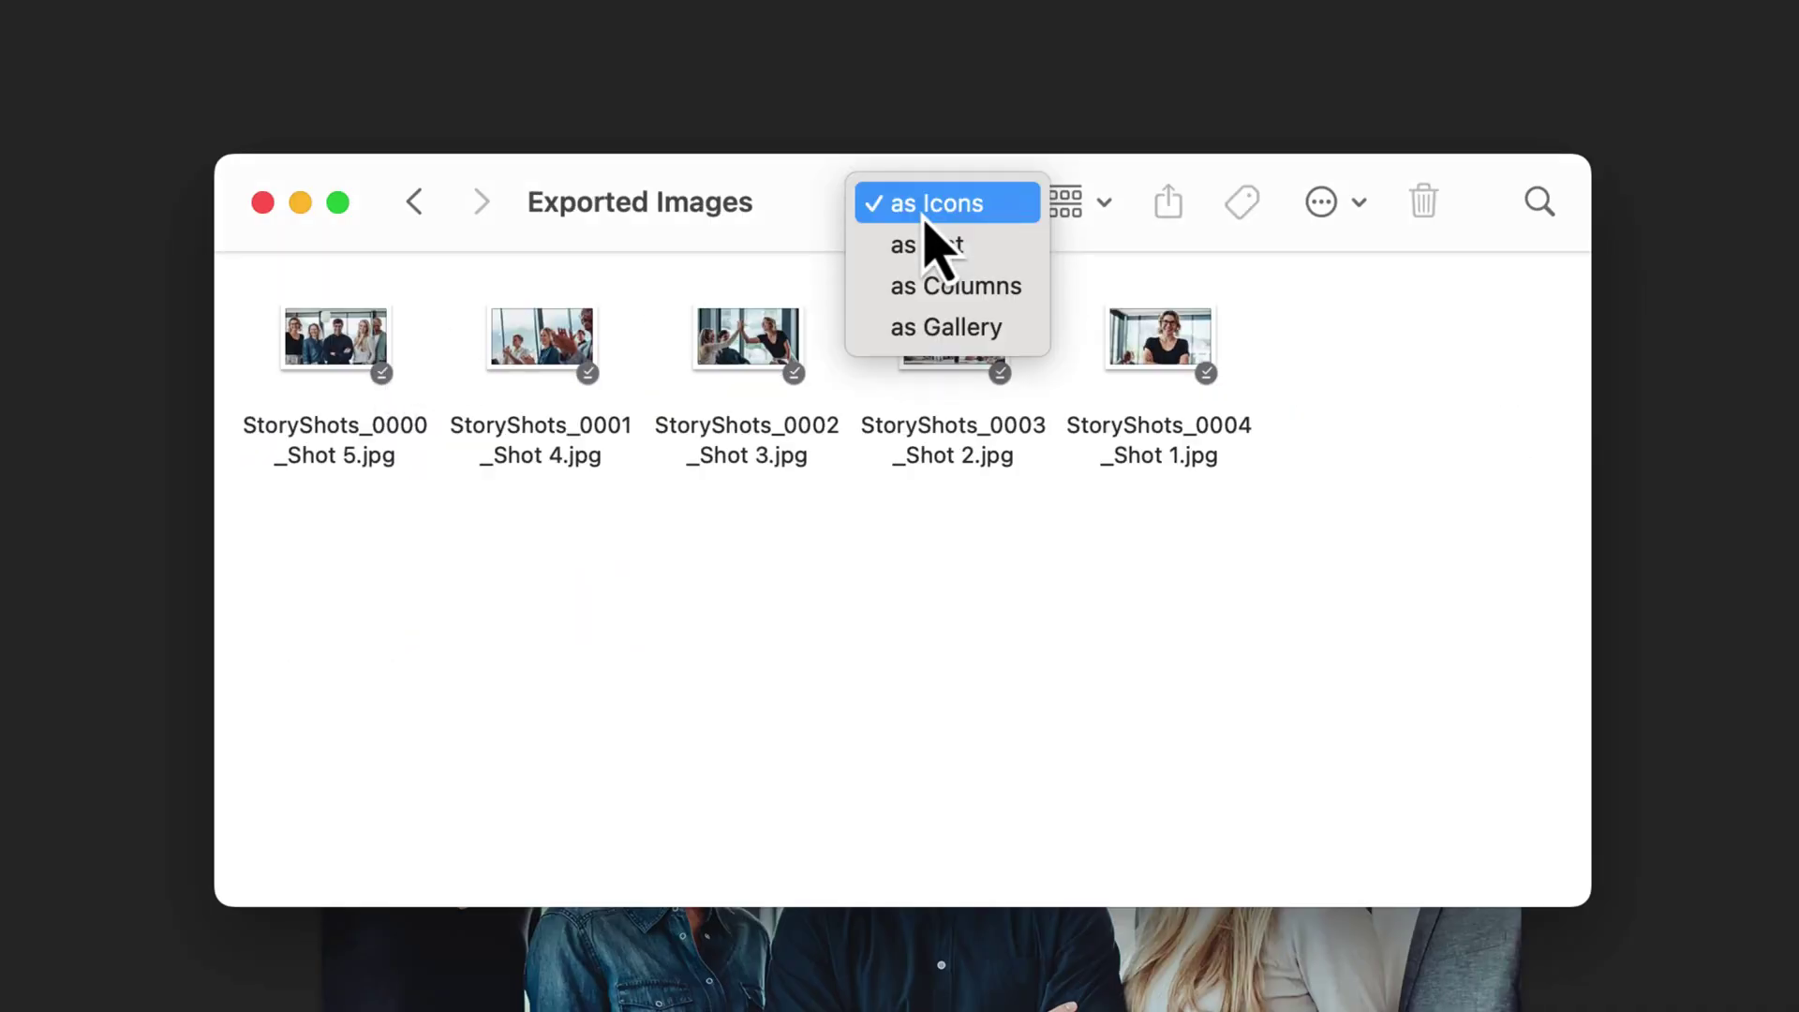
left_click(974, 333)
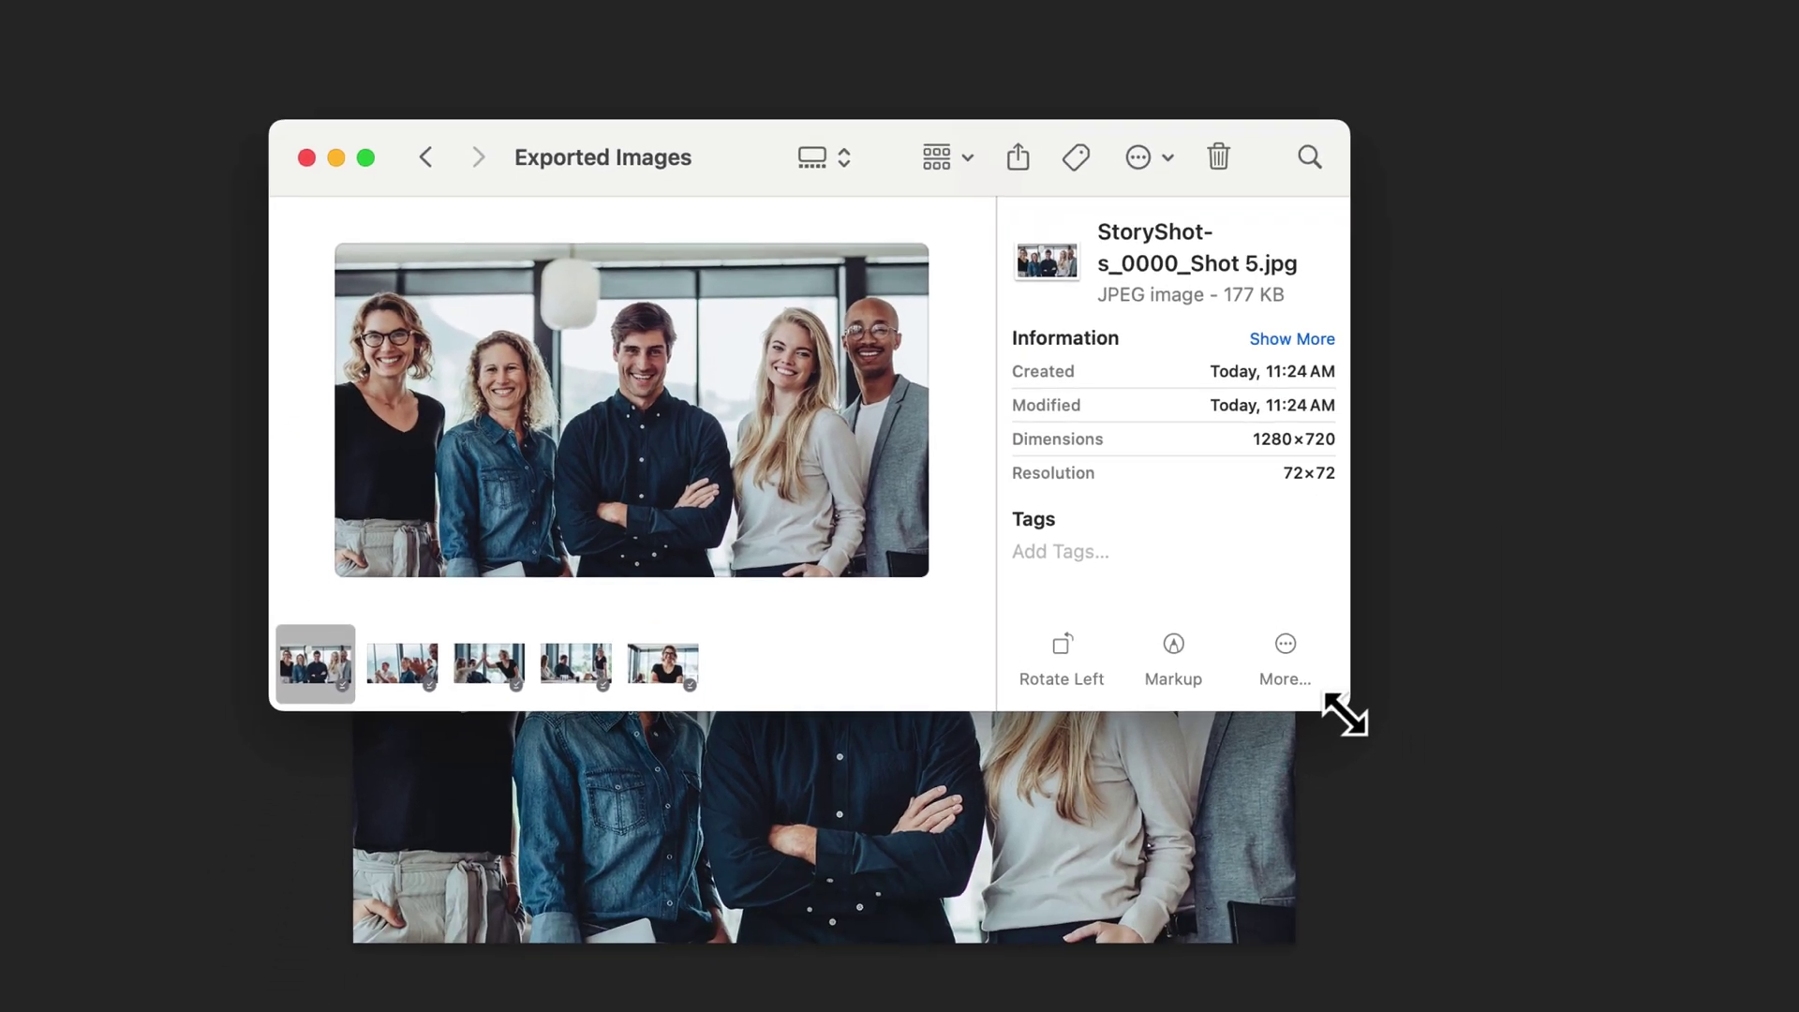
left_click_drag(1345, 714, 1735, 1010)
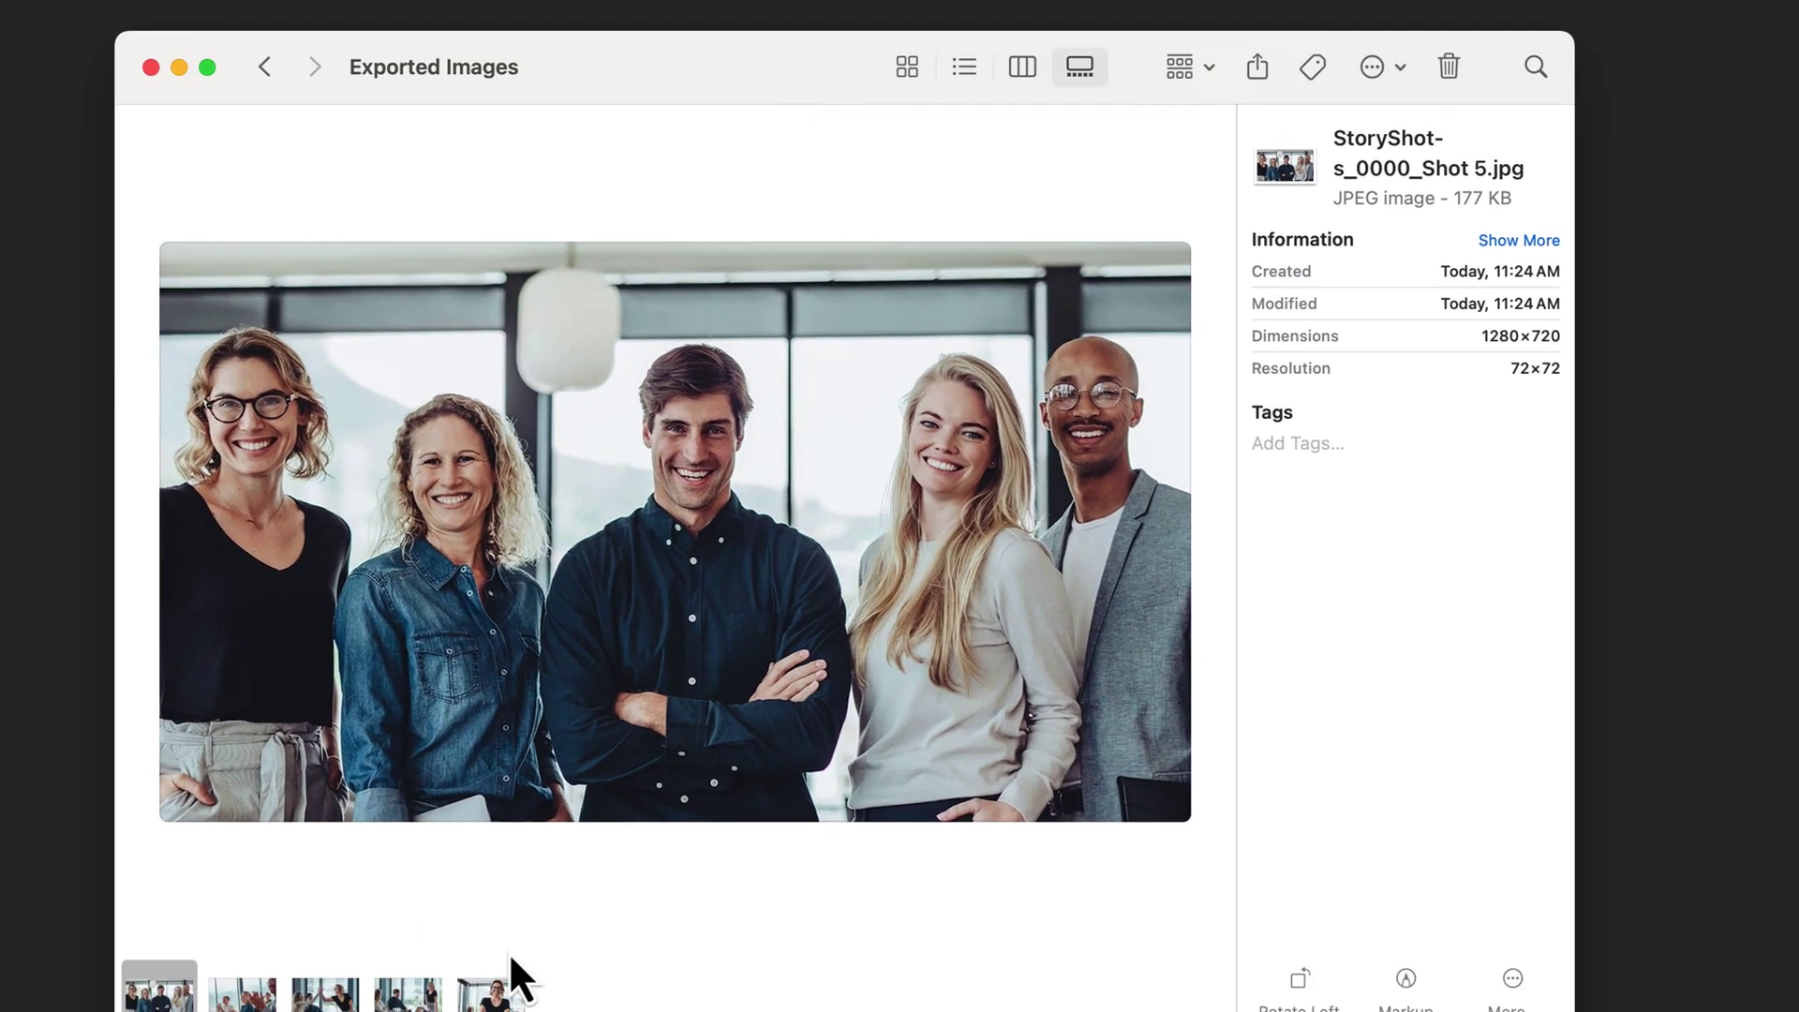
left_click(495, 995)
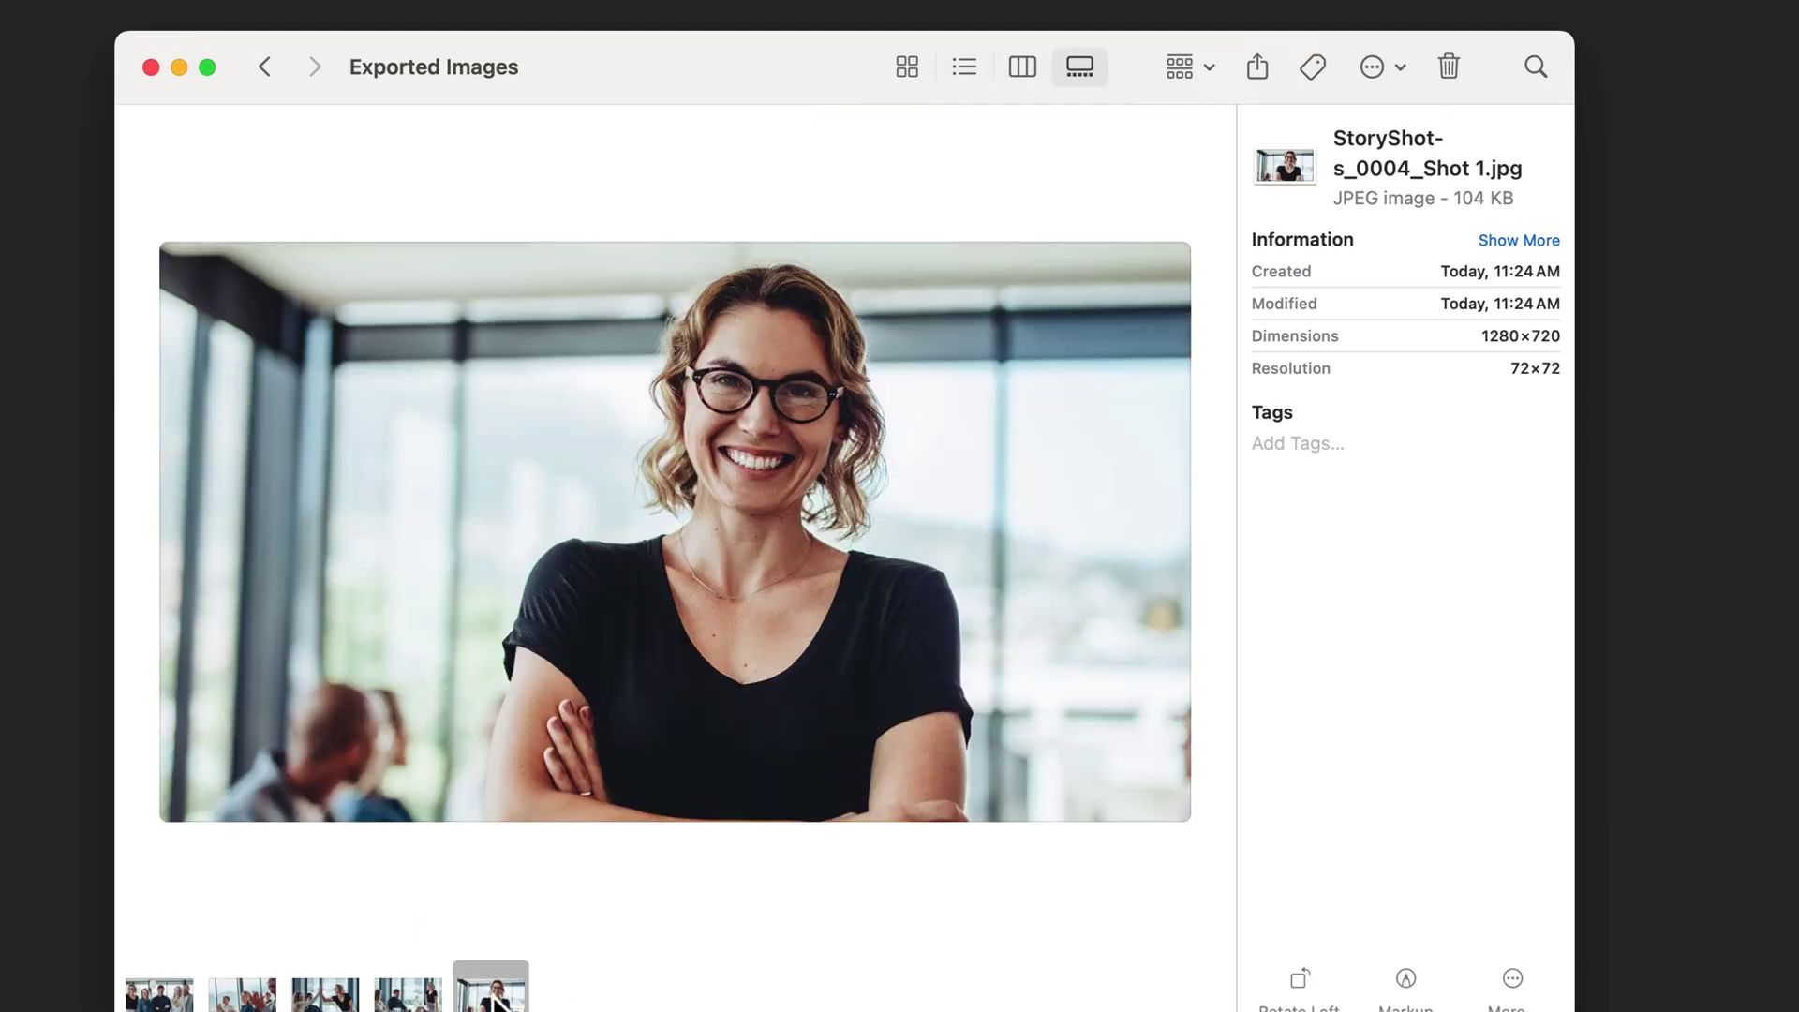
key("Left")
key("Left")
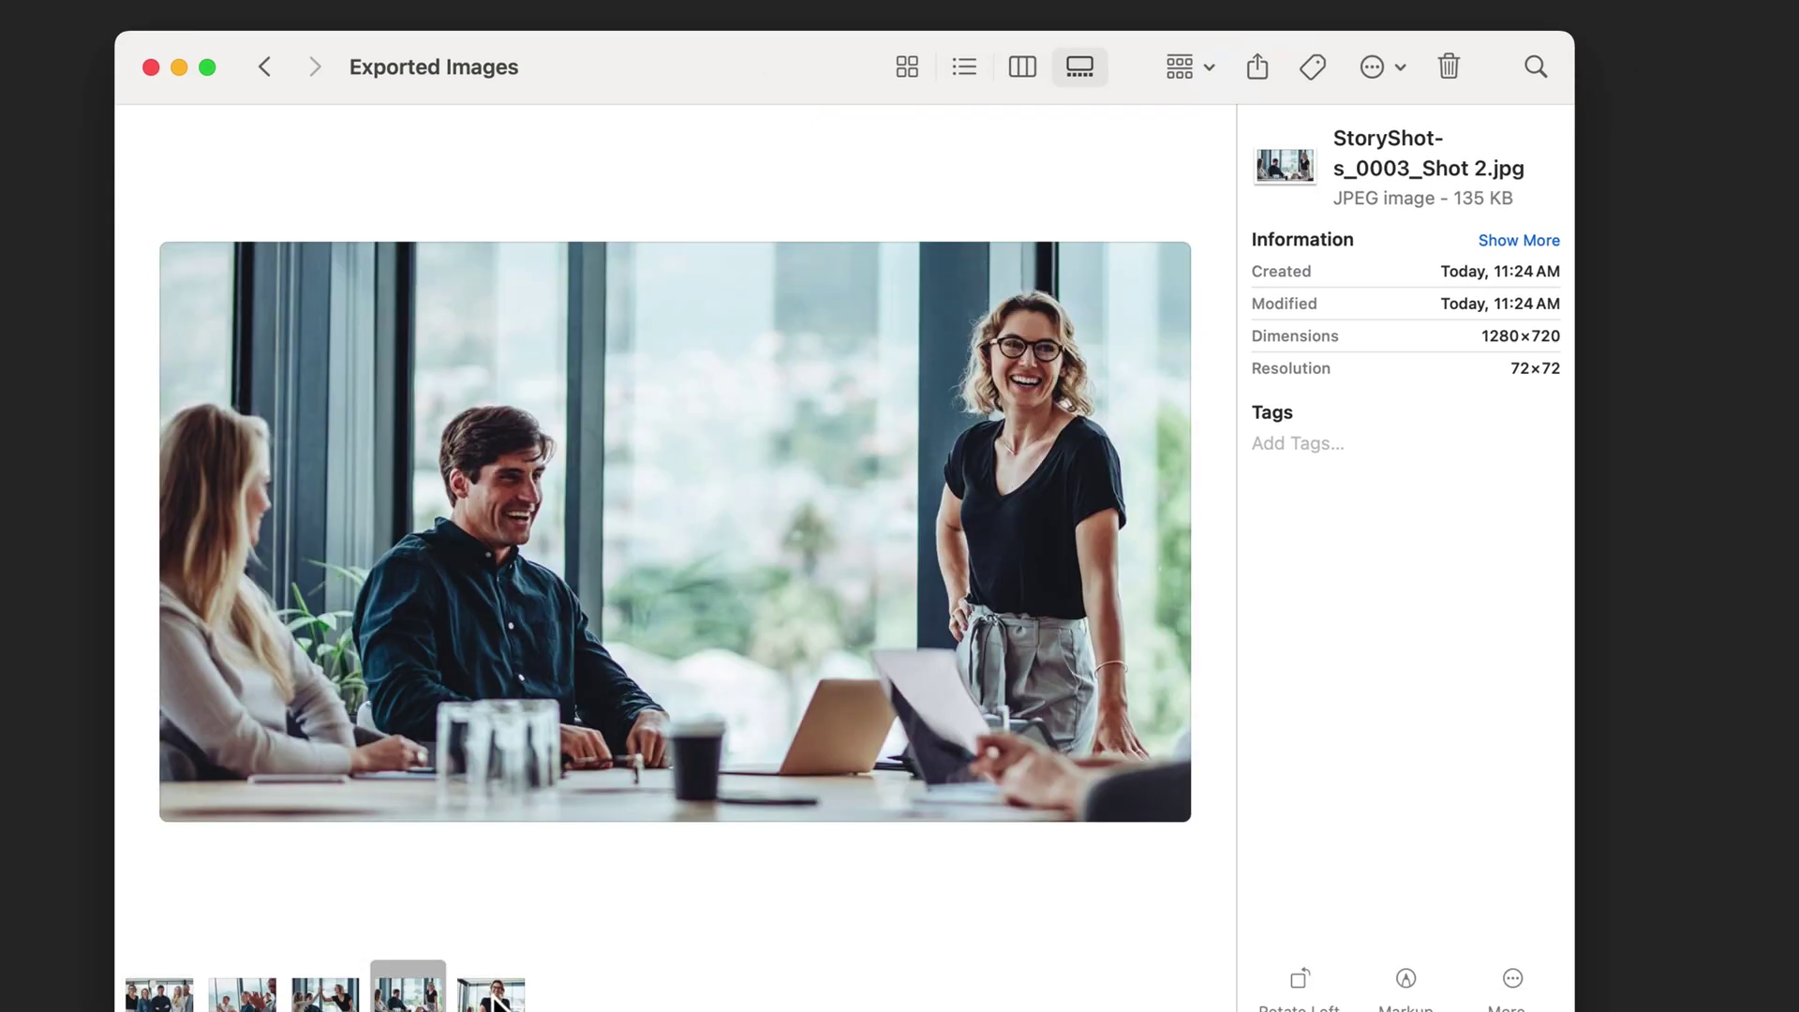
key("Left")
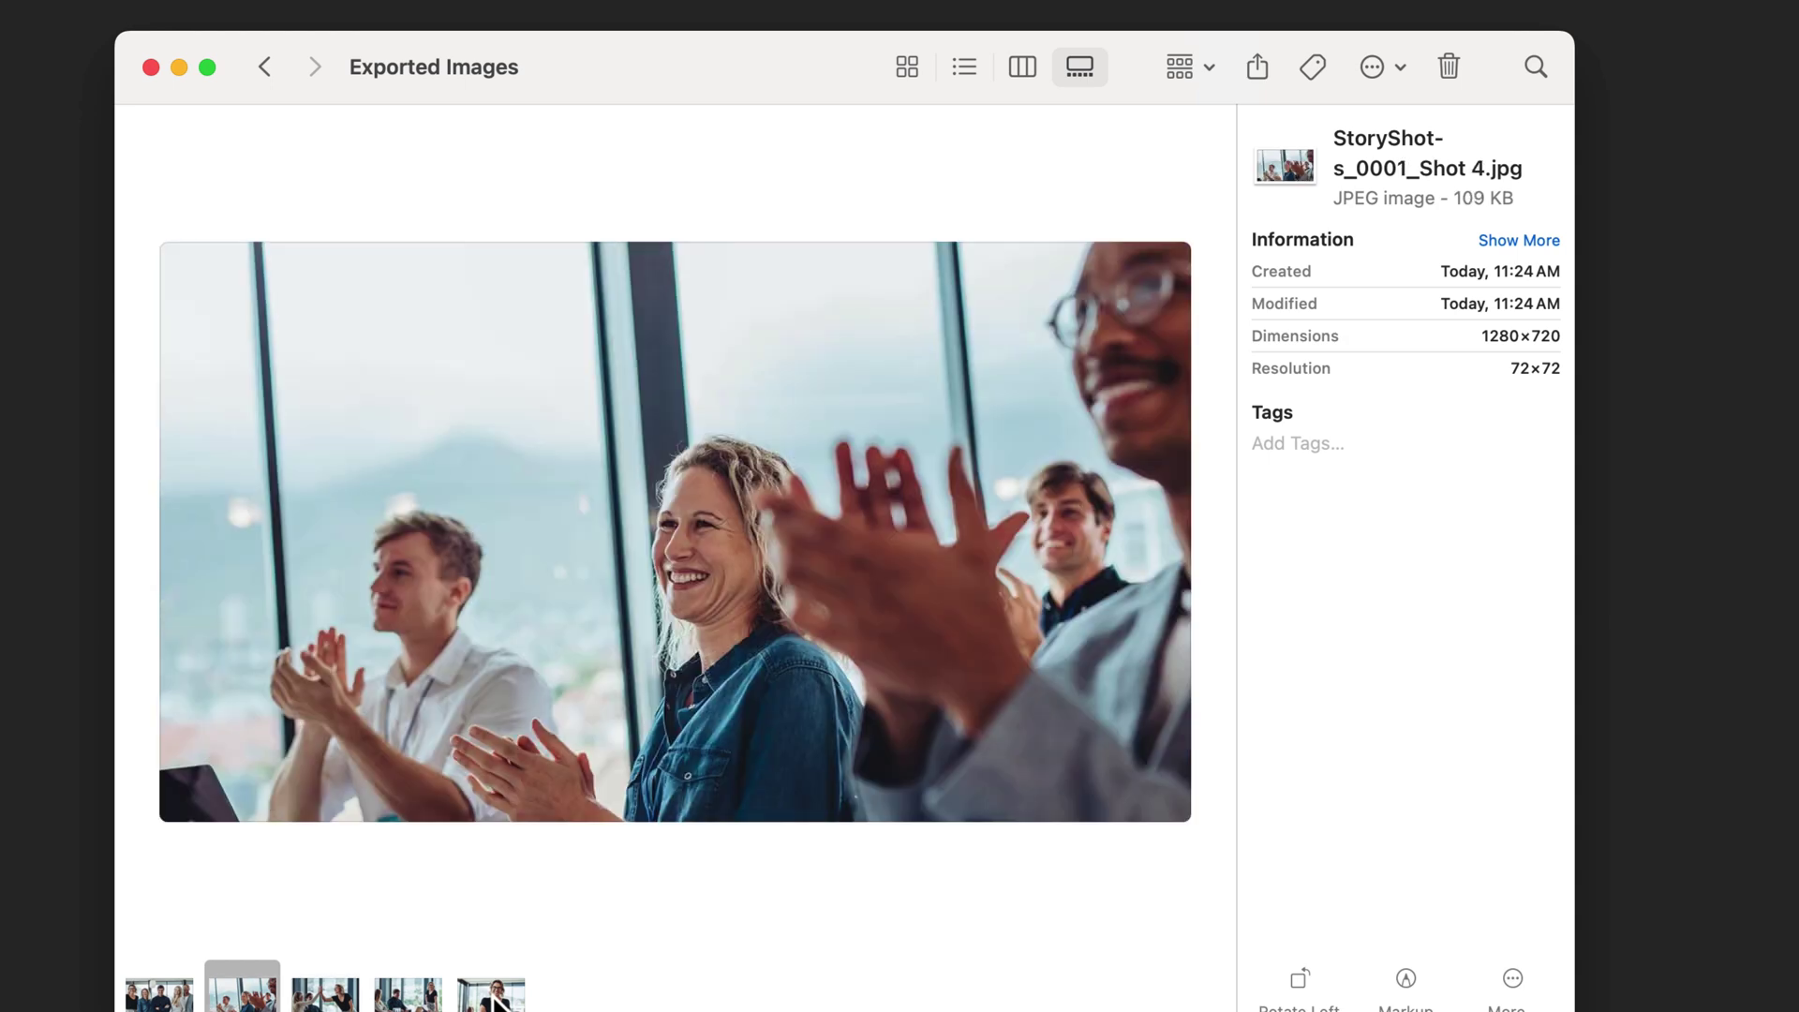
key("Left")
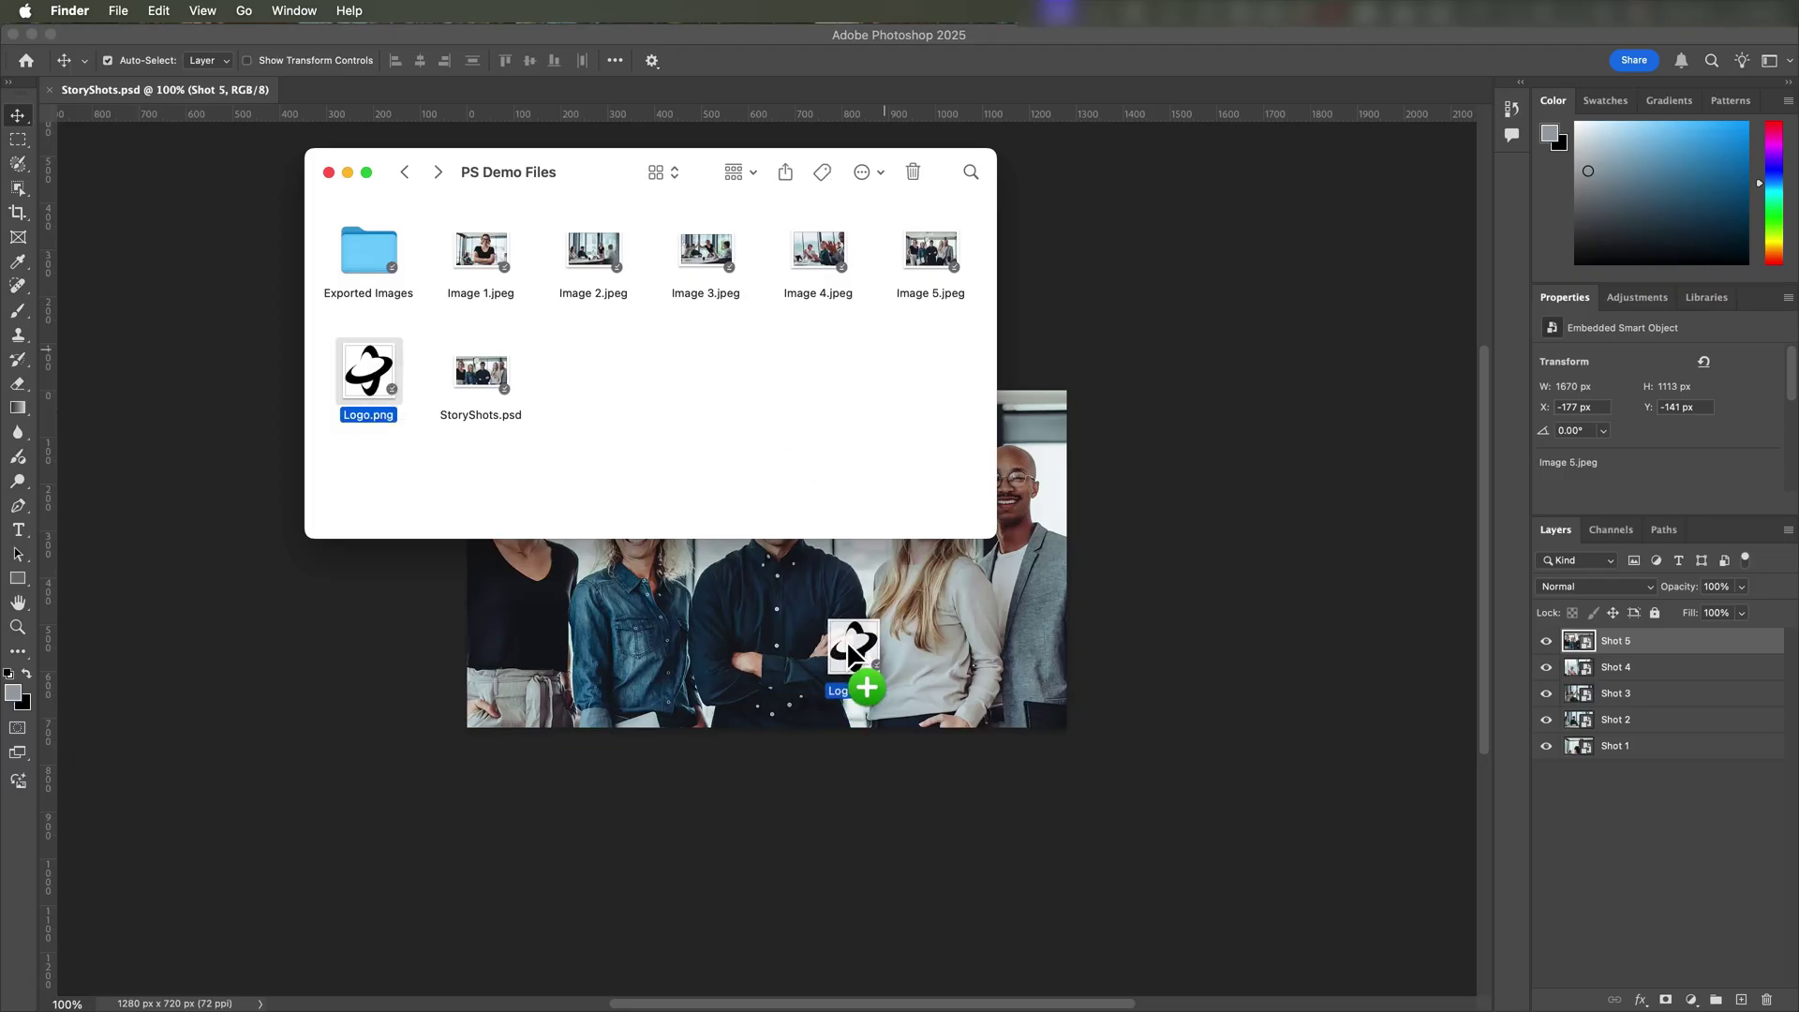
Place Logo.png into StoryShots and shrink it to about 11% in the top-right corner.
left_click_drag(846, 656, 851, 641)
left_click_drag(923, 393, 1039, 435)
key("Return")
Export every layer, logo included, to separate PNG-24 files via Layers to Files.
left_click(185, 13)
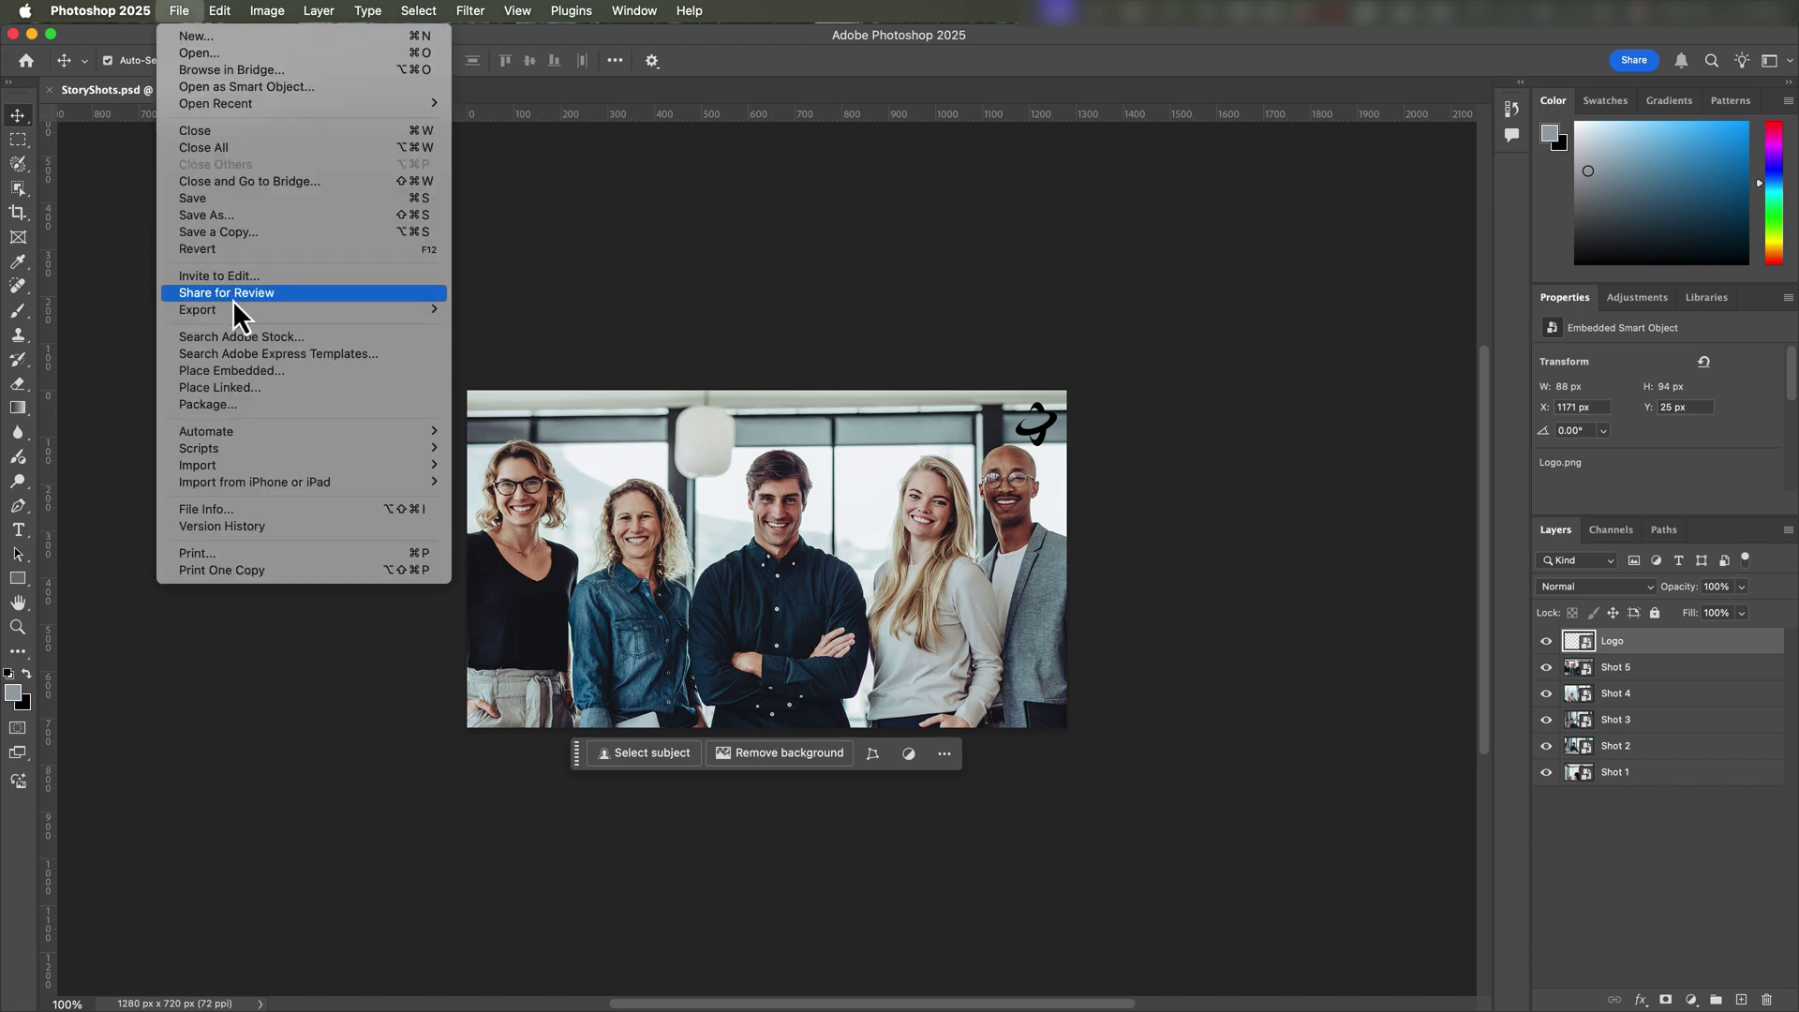
mouse_move(238, 311)
left_click(532, 476)
left_click(482, 508)
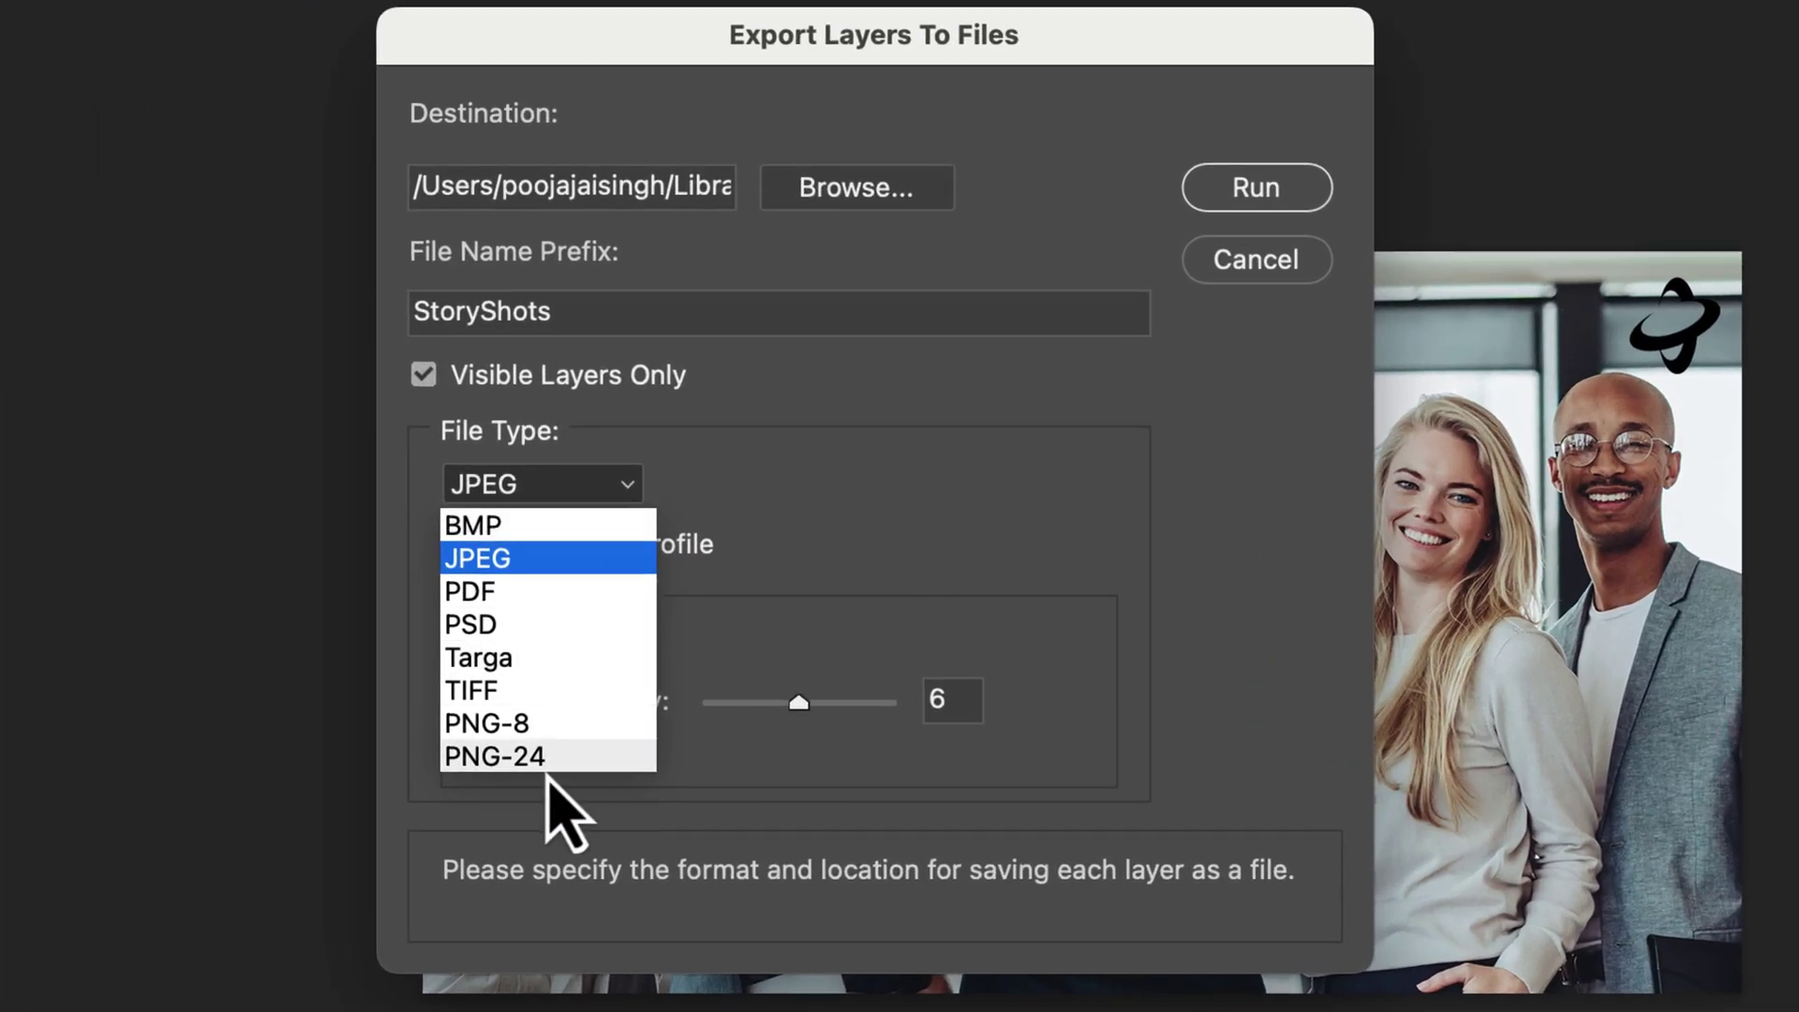
left_click(537, 755)
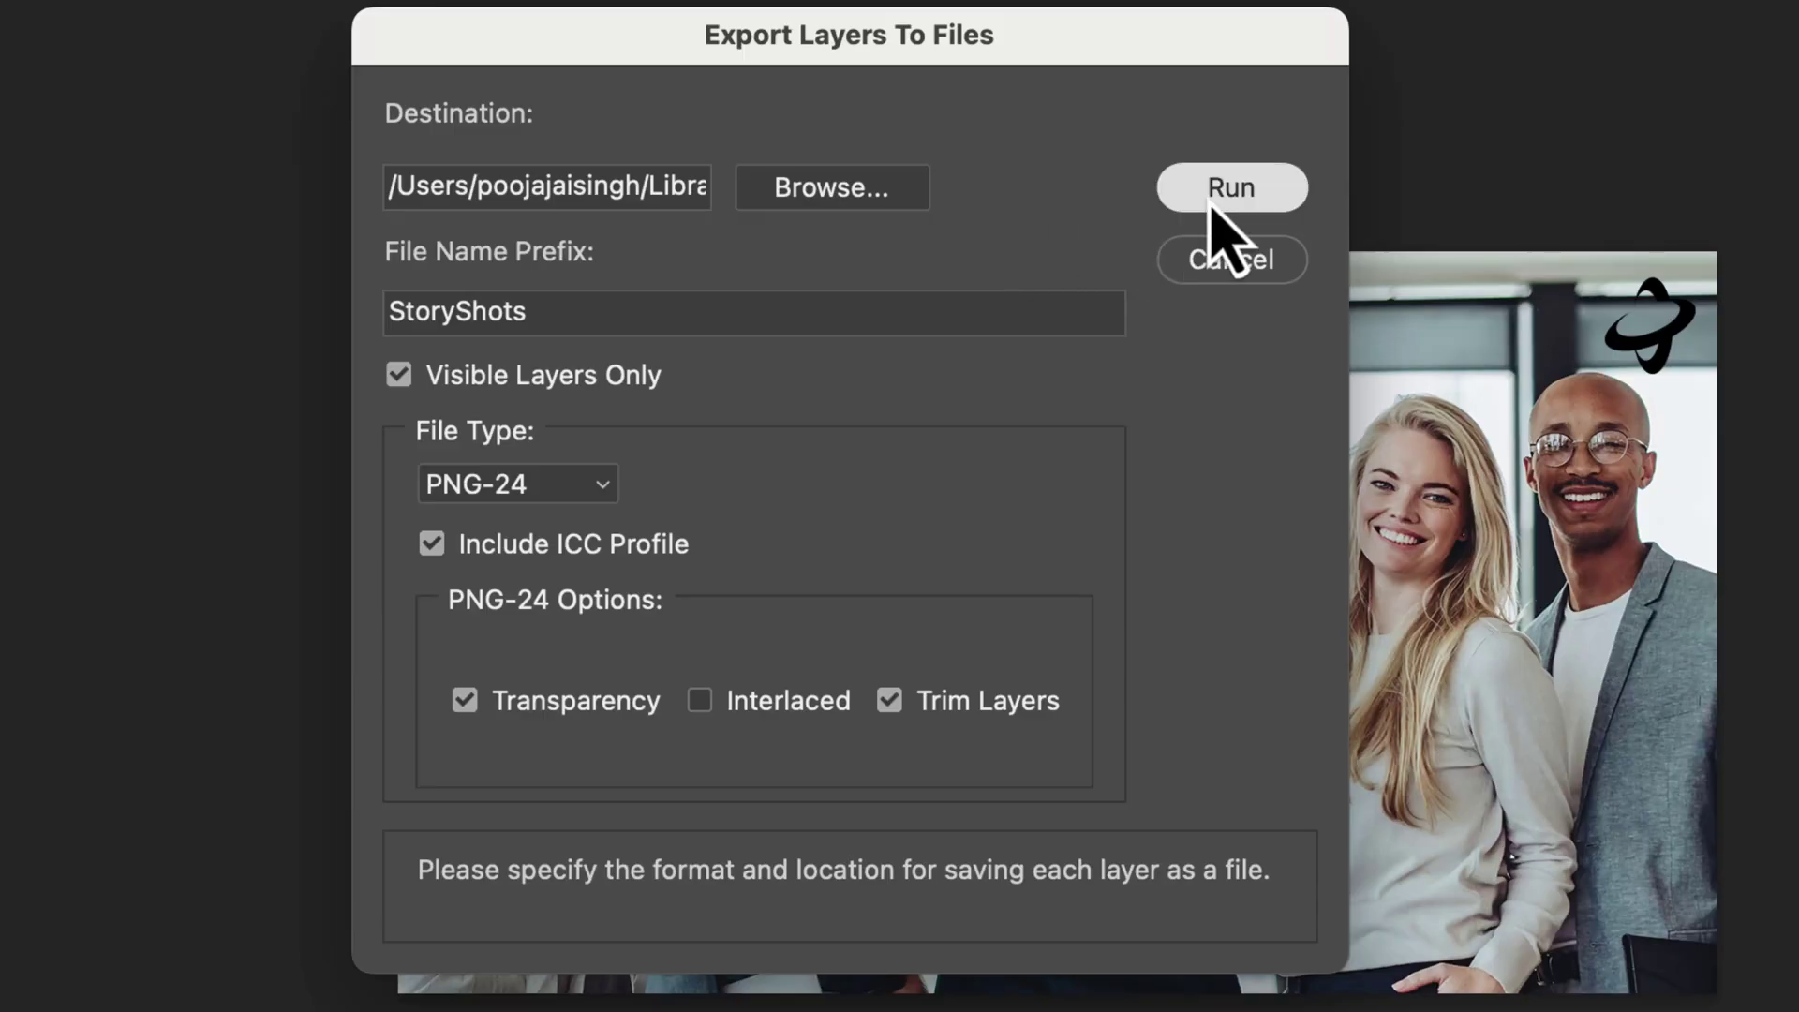
left_click(1210, 204)
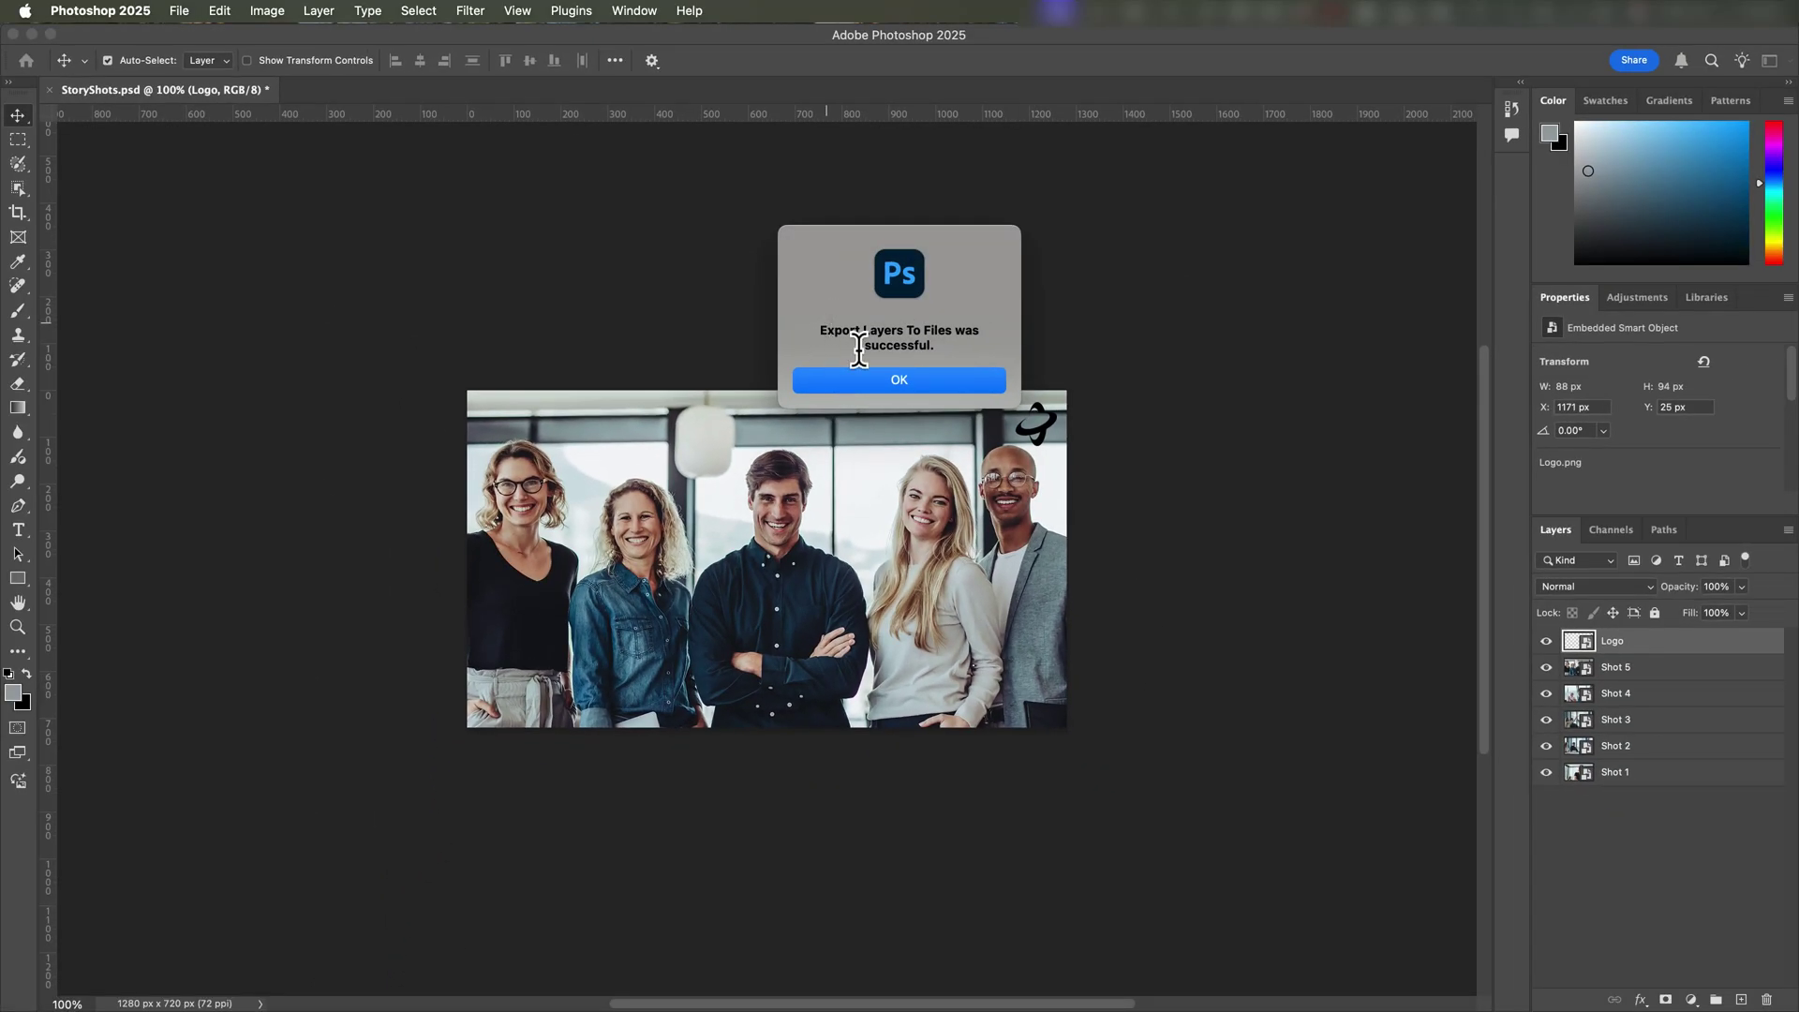
left_click(890, 381)
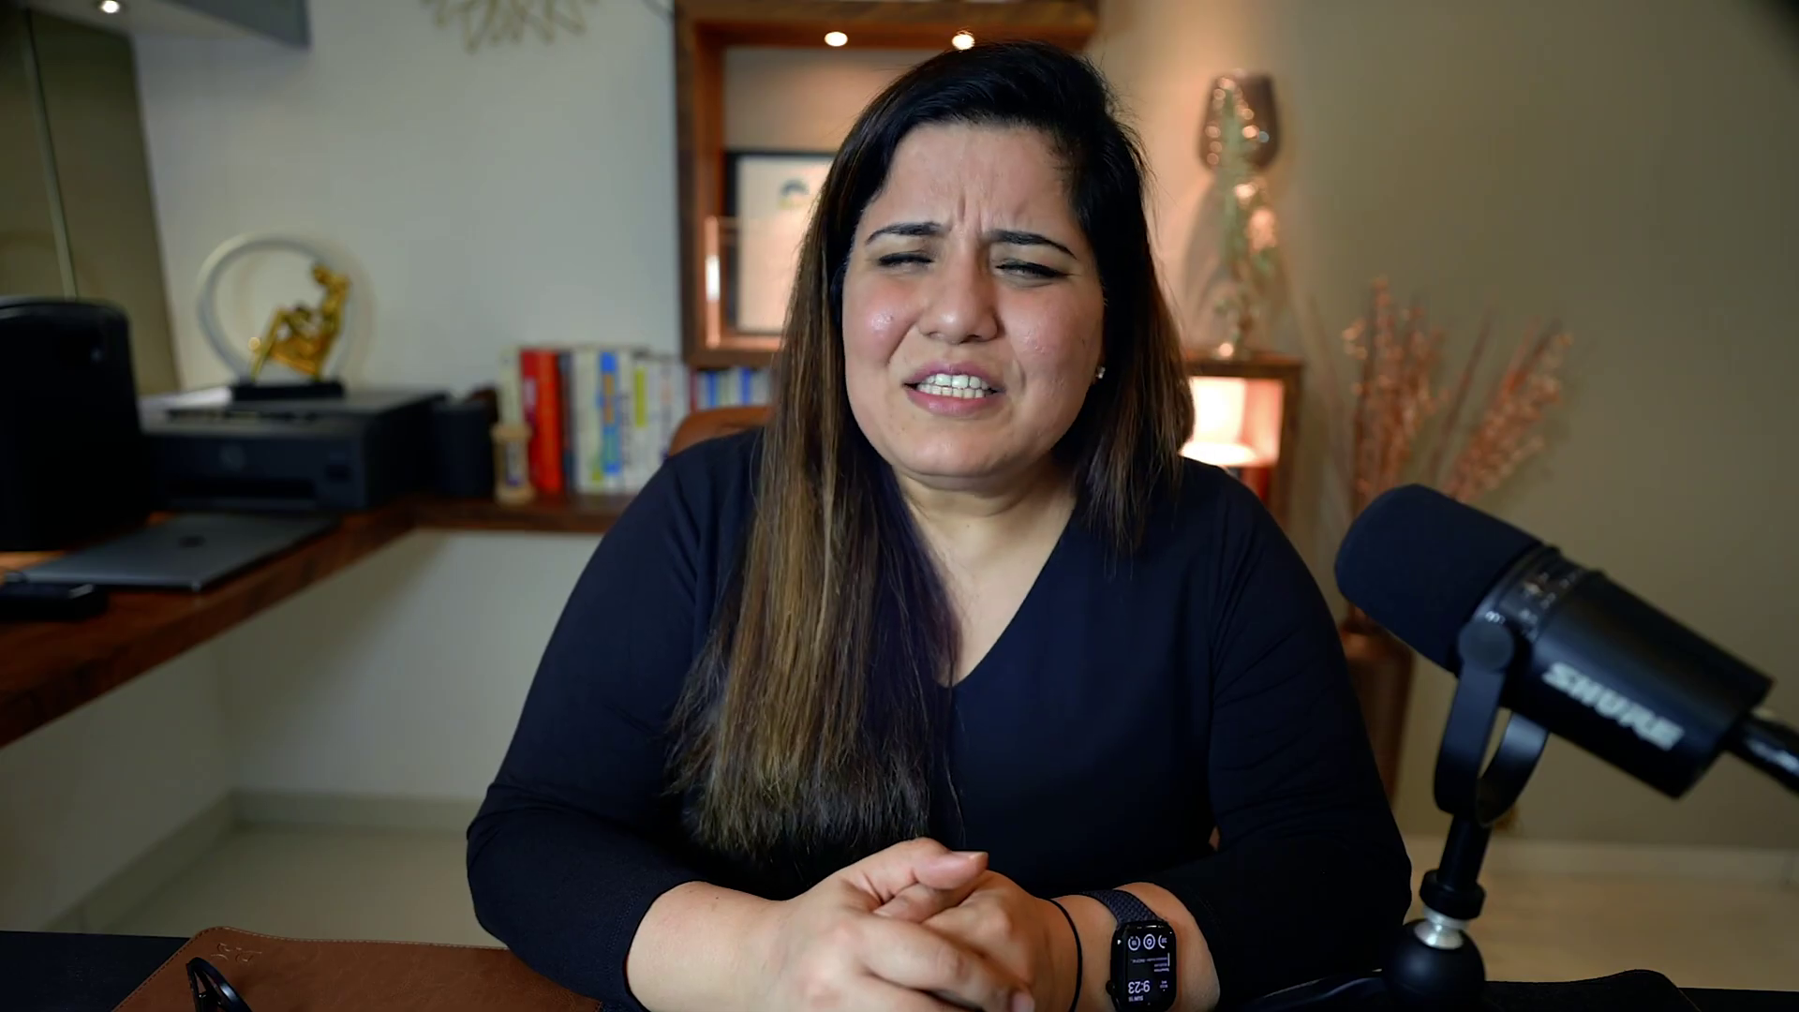